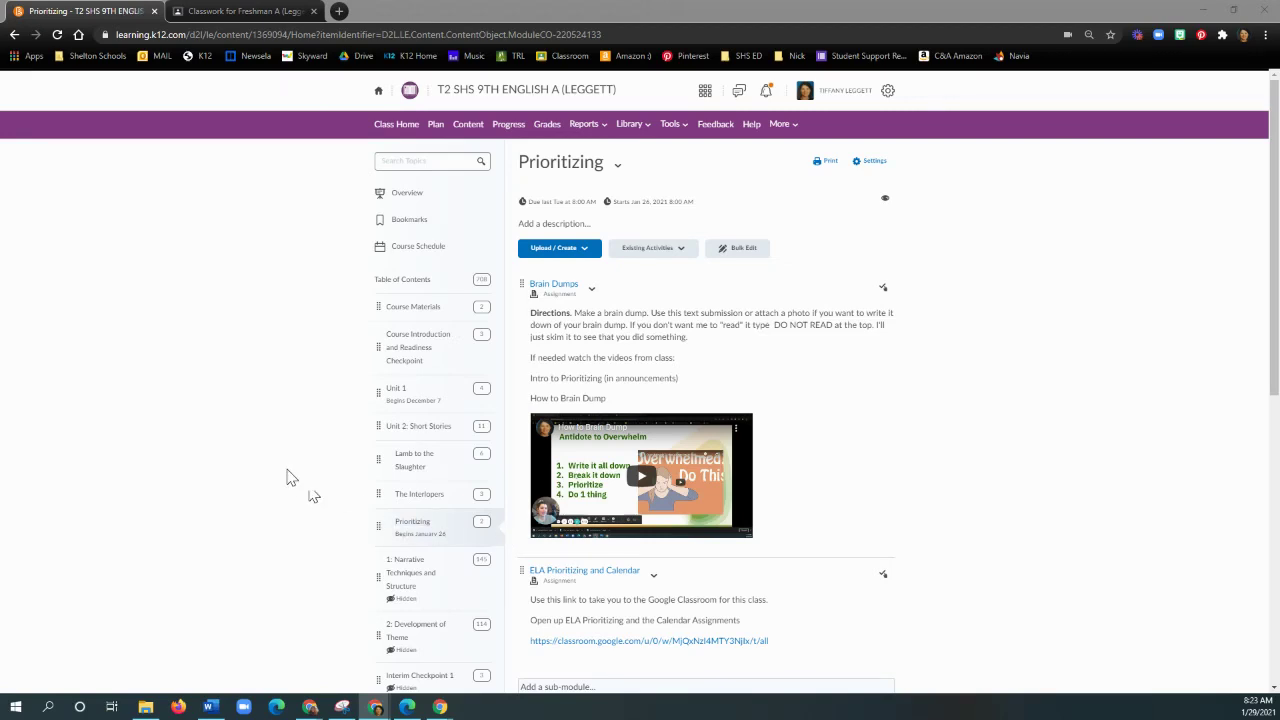
Step: Examine the Brain Dumps and ELA Prioritizing and Calendar assignments in the Prioritizing module
click(286, 480)
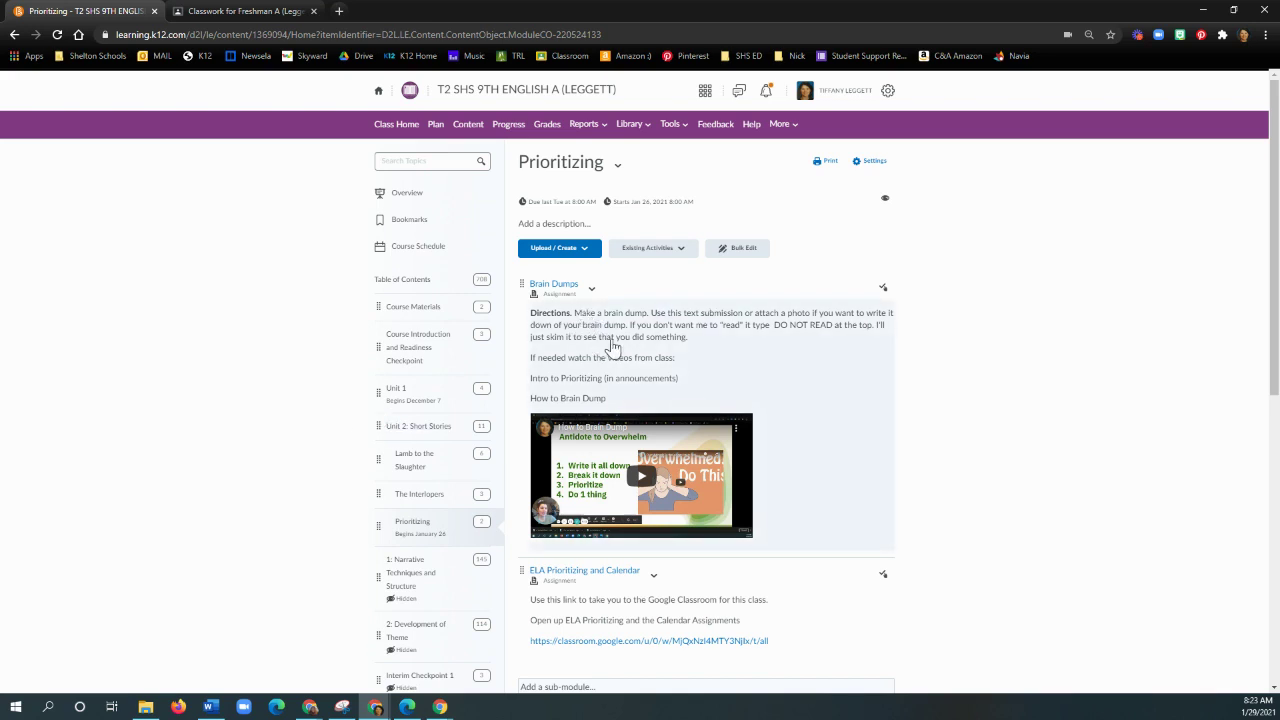
scroll(705, 371, down, 2)
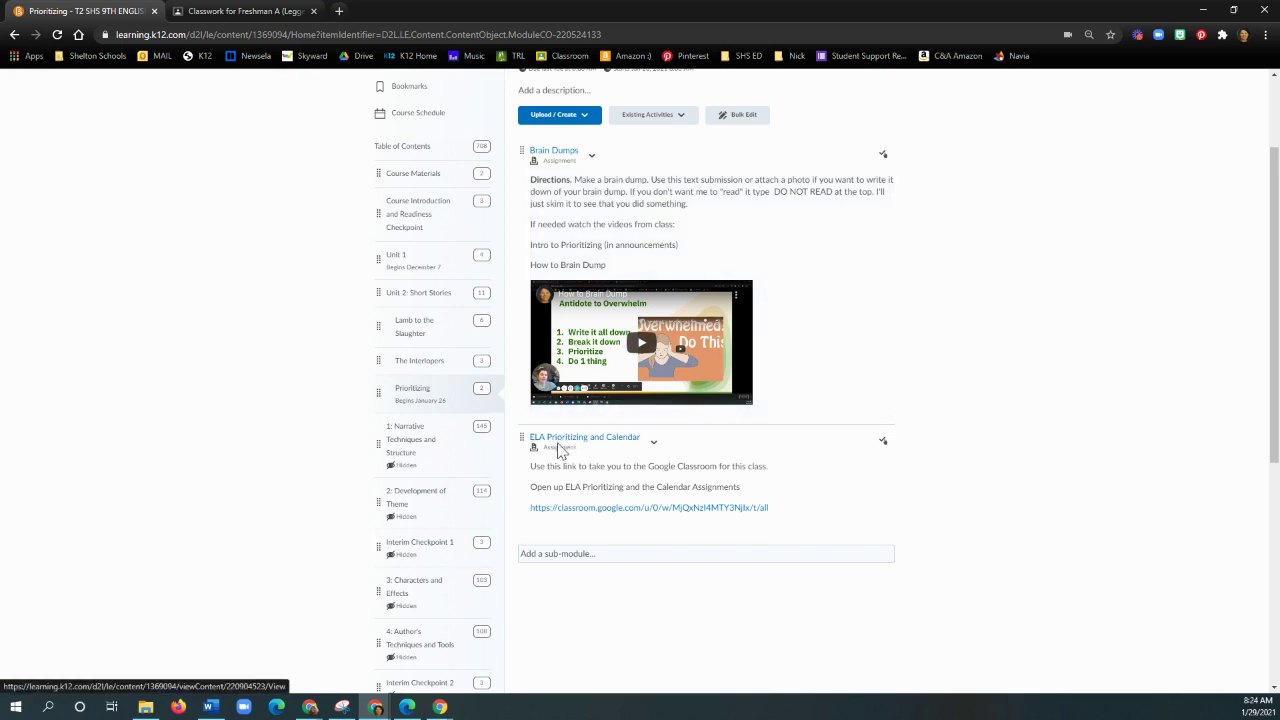
scroll(570, 460, up, 2)
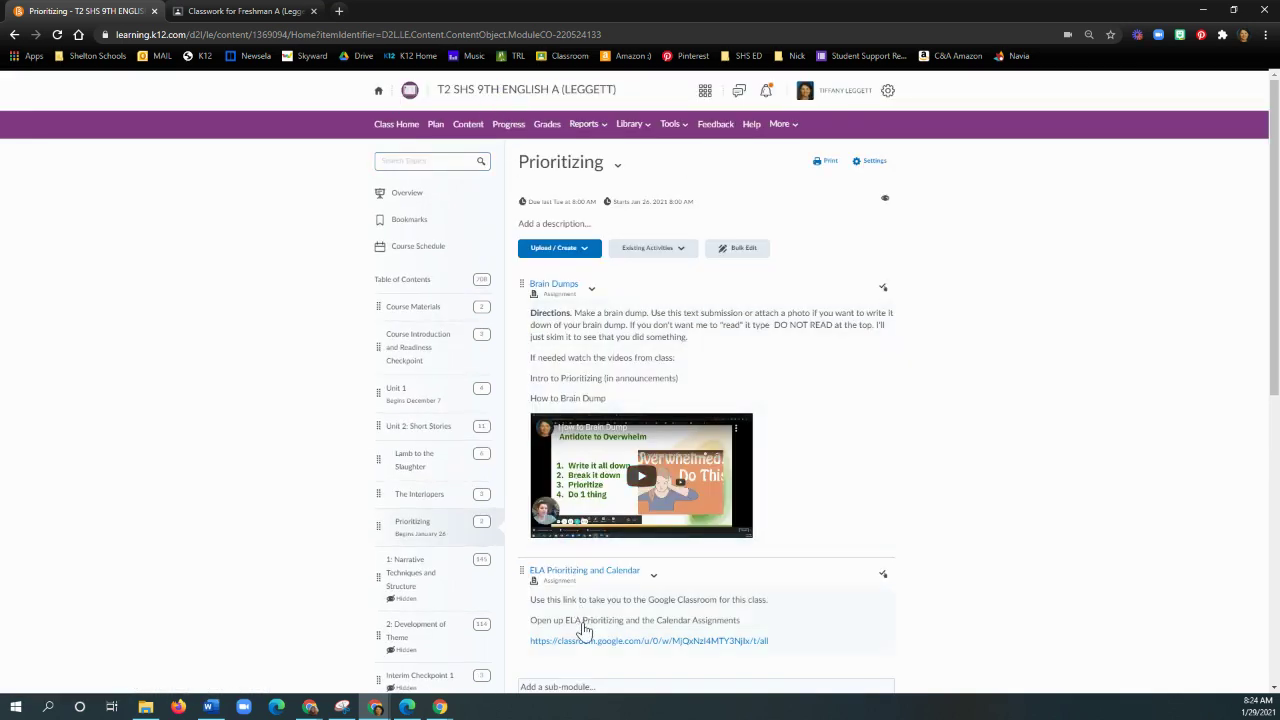
scroll(583, 628, down, 2)
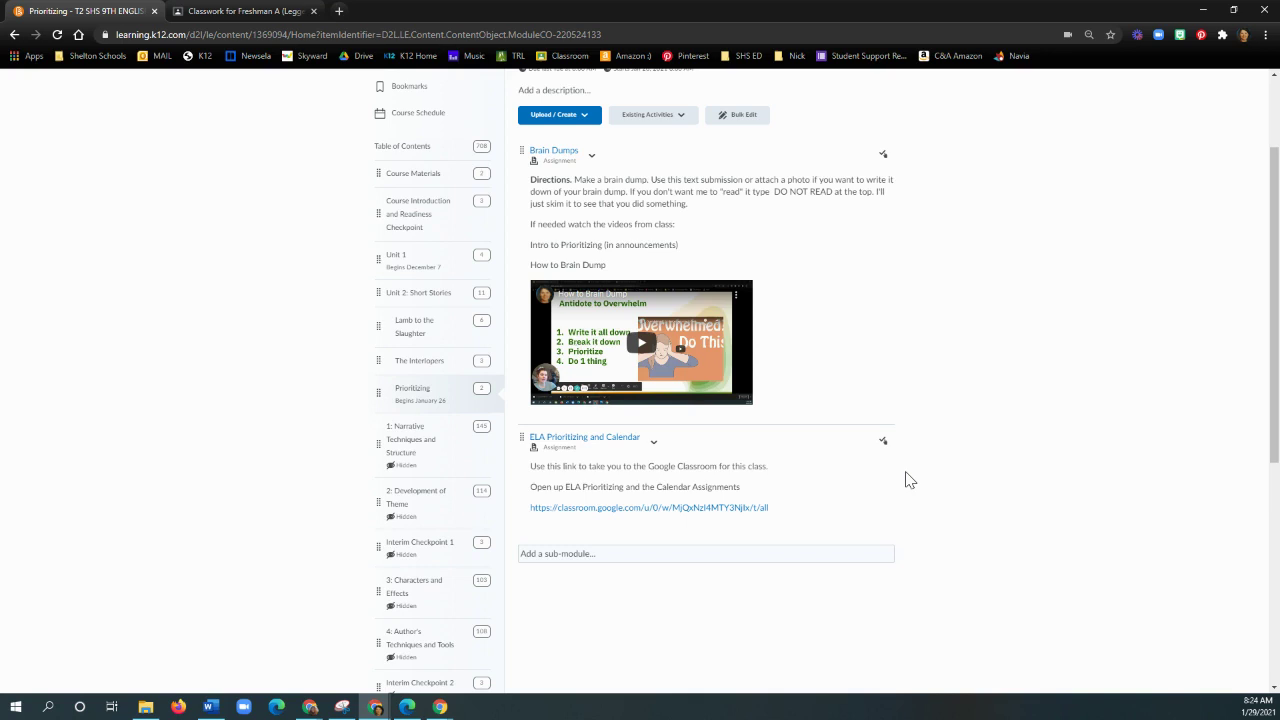
key(ctrl+plus)
key(ctrl+plus)
key(ctrl+plus)
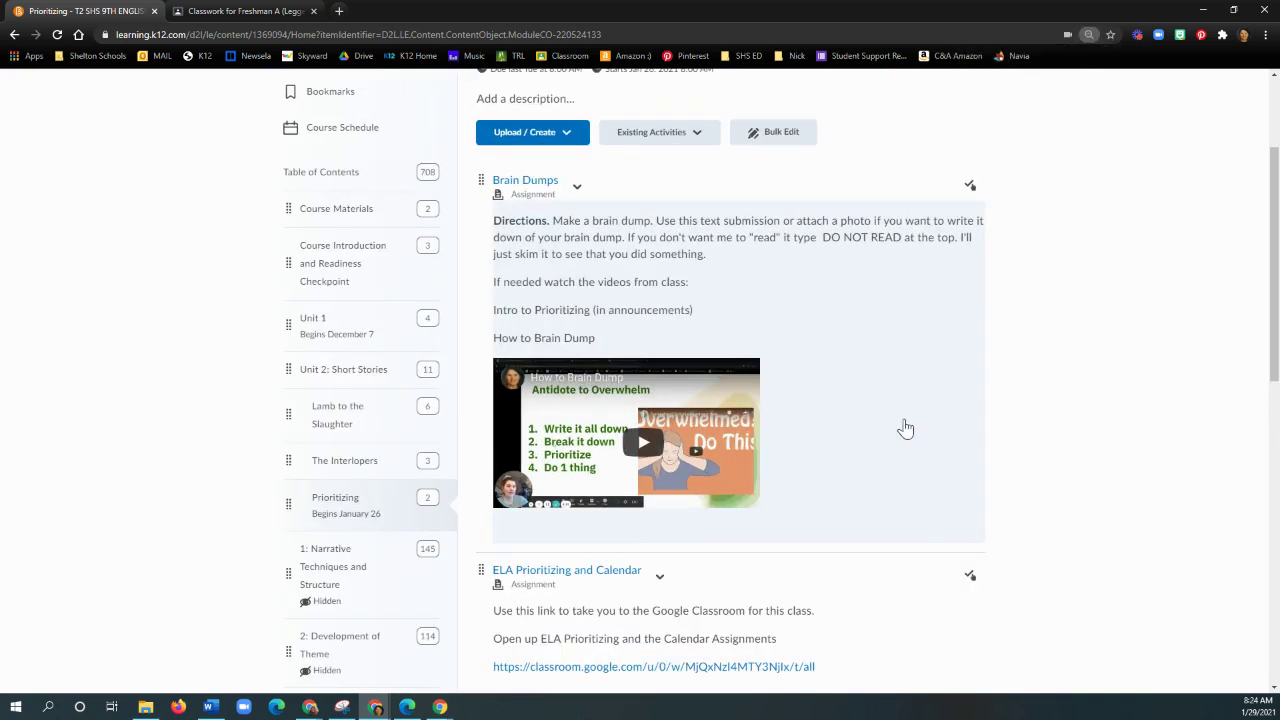
scroll(900, 470, down, 2)
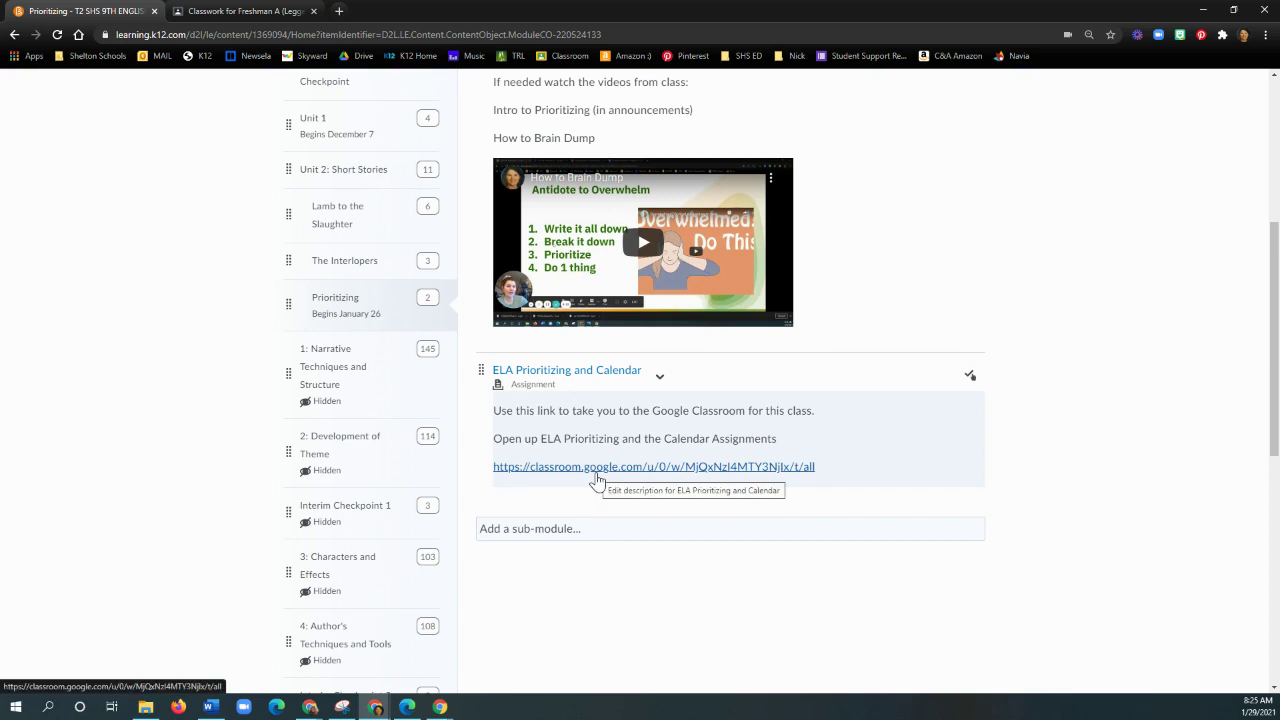
Step: Switch to the Google Classroom classwork page, rename the 1/26 assignment as 1/29 and save it
key(ctrl+Tab)
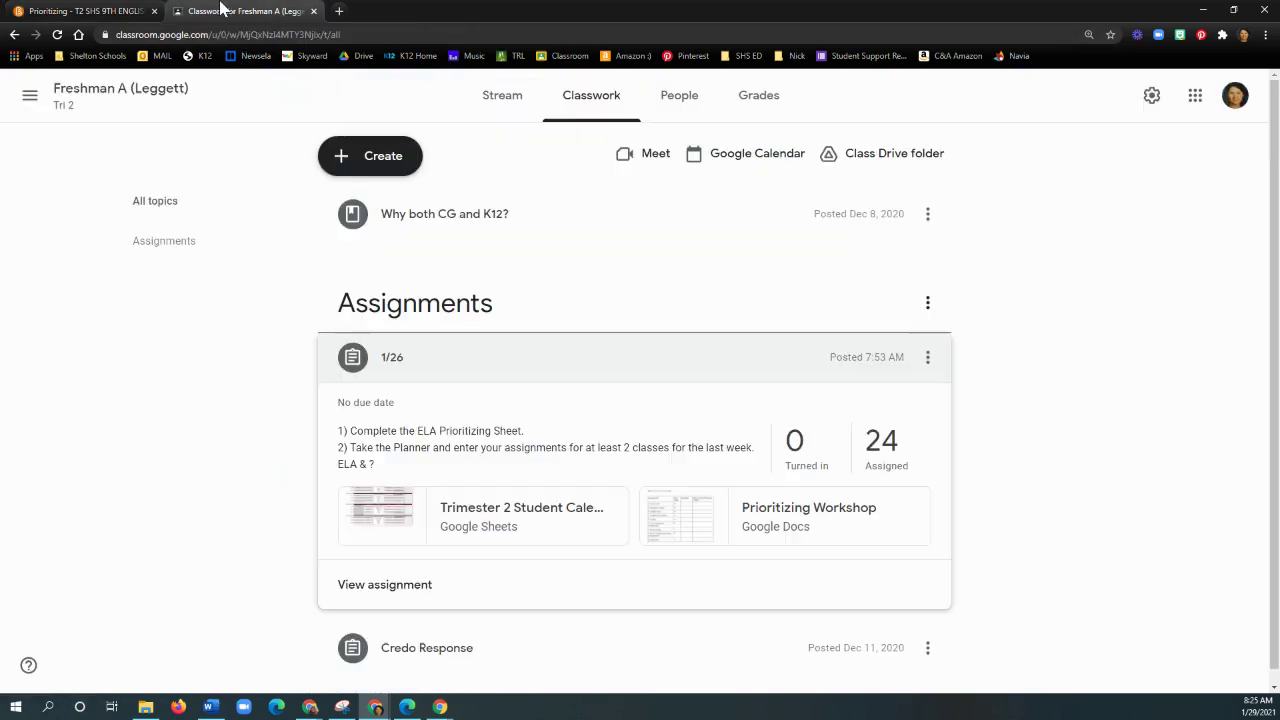
click(391, 369)
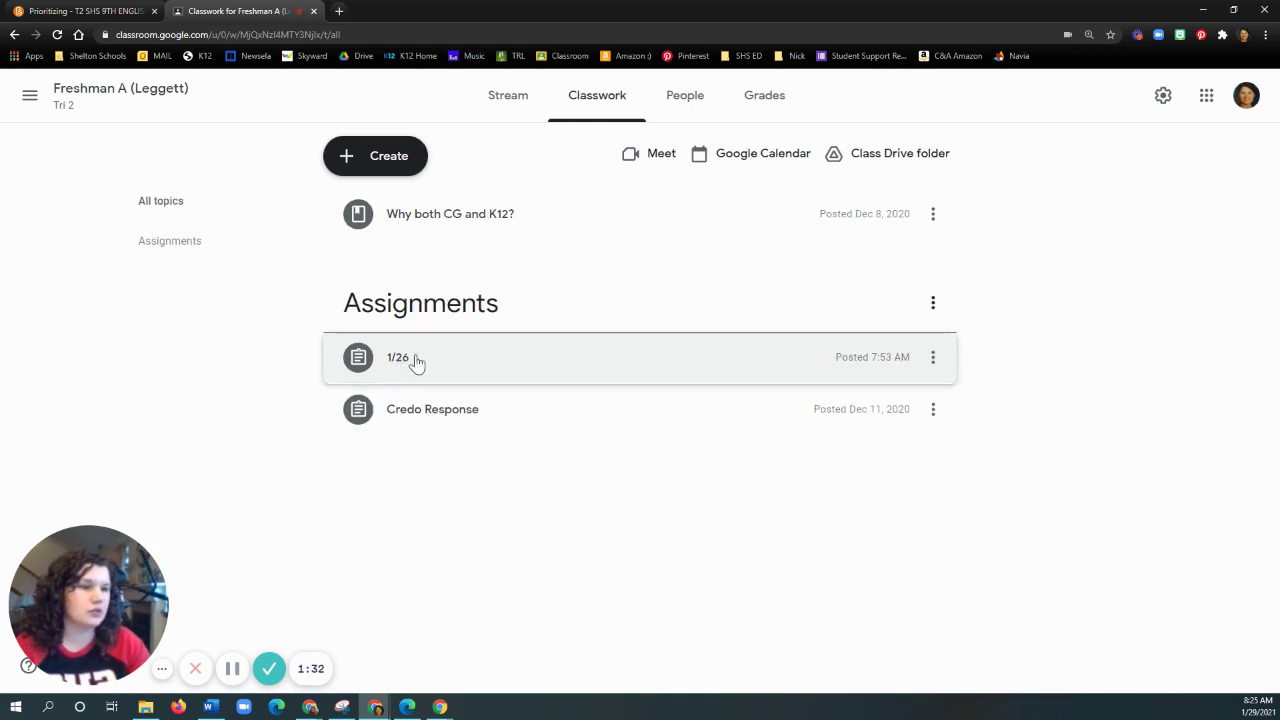
click(403, 366)
click(926, 362)
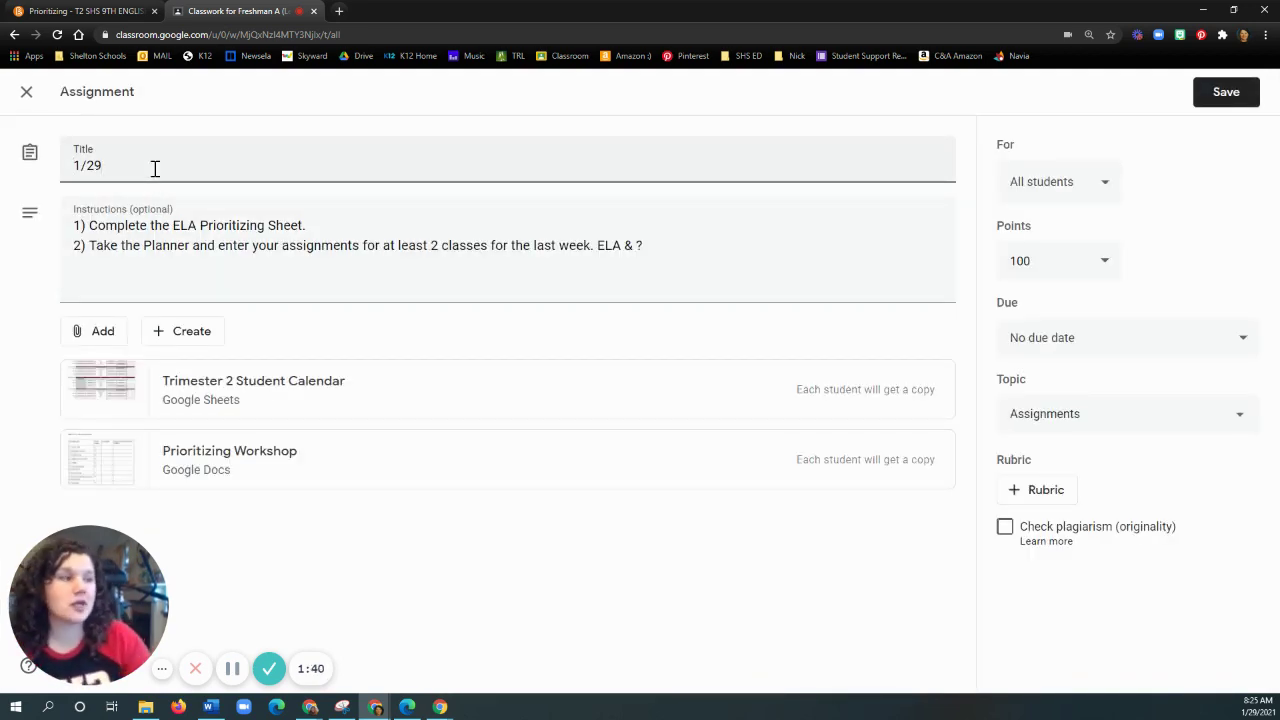
click(1212, 95)
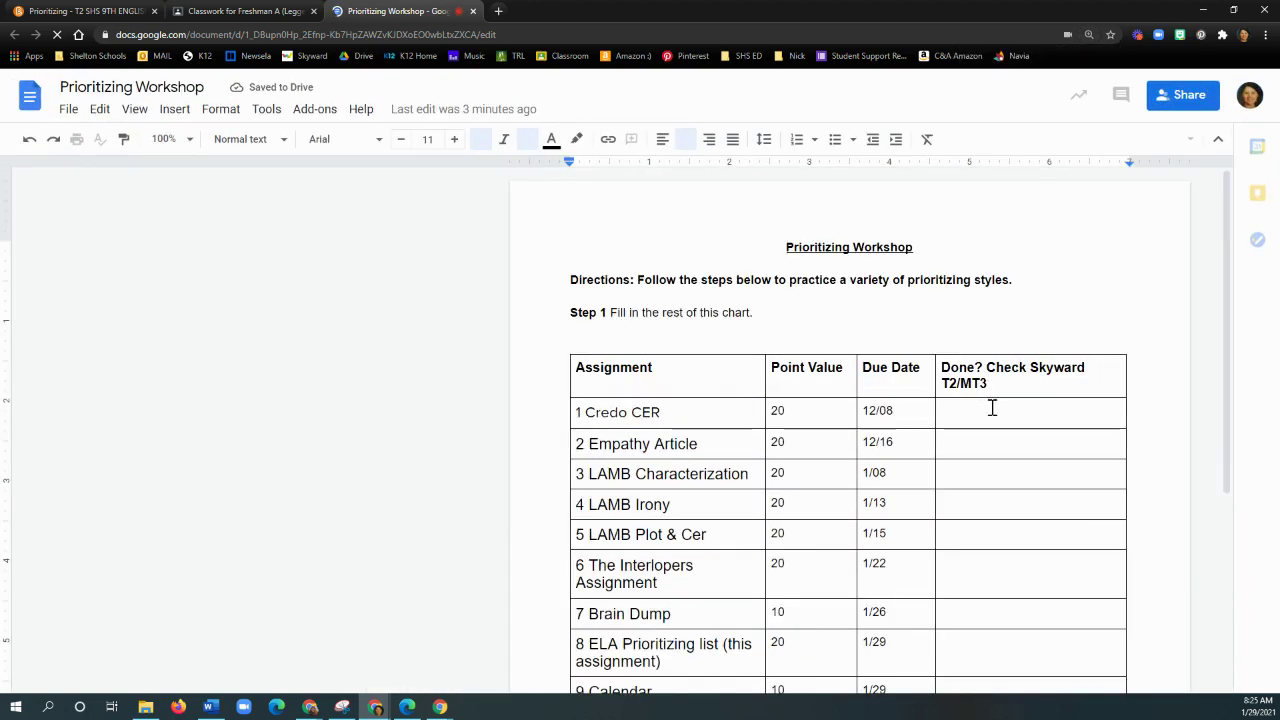
Step: Examine the Prioritizing Workshop document's Step 1 chart, covering the assignments, point values and the cells of the Done column
scroll(1005, 424, down, 2)
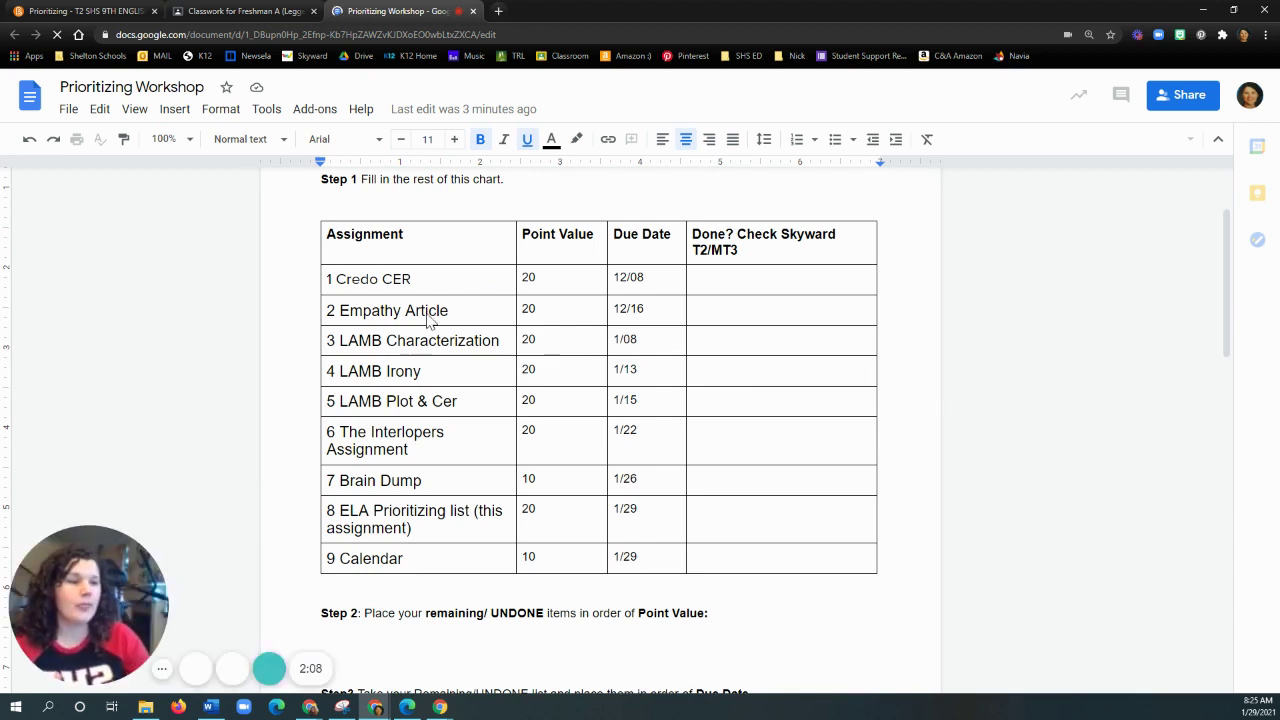
click(426, 560)
shift+click(330, 515)
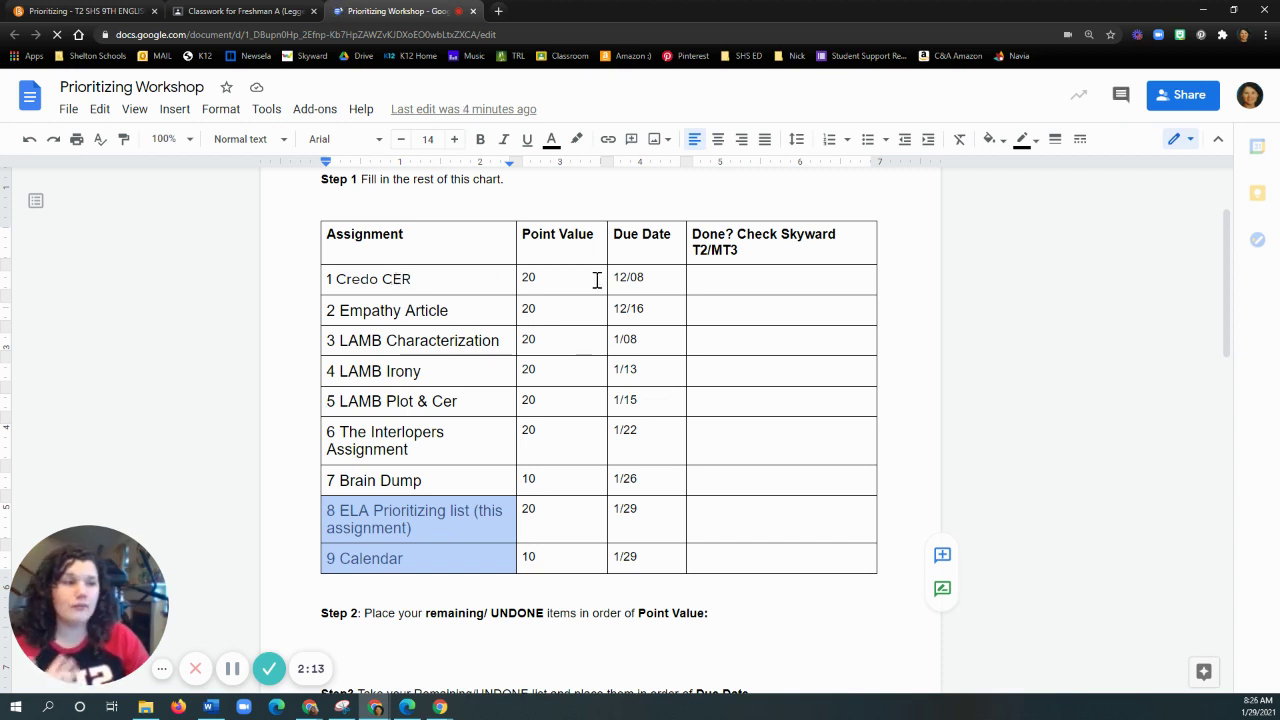
drag(554, 284, 560, 341)
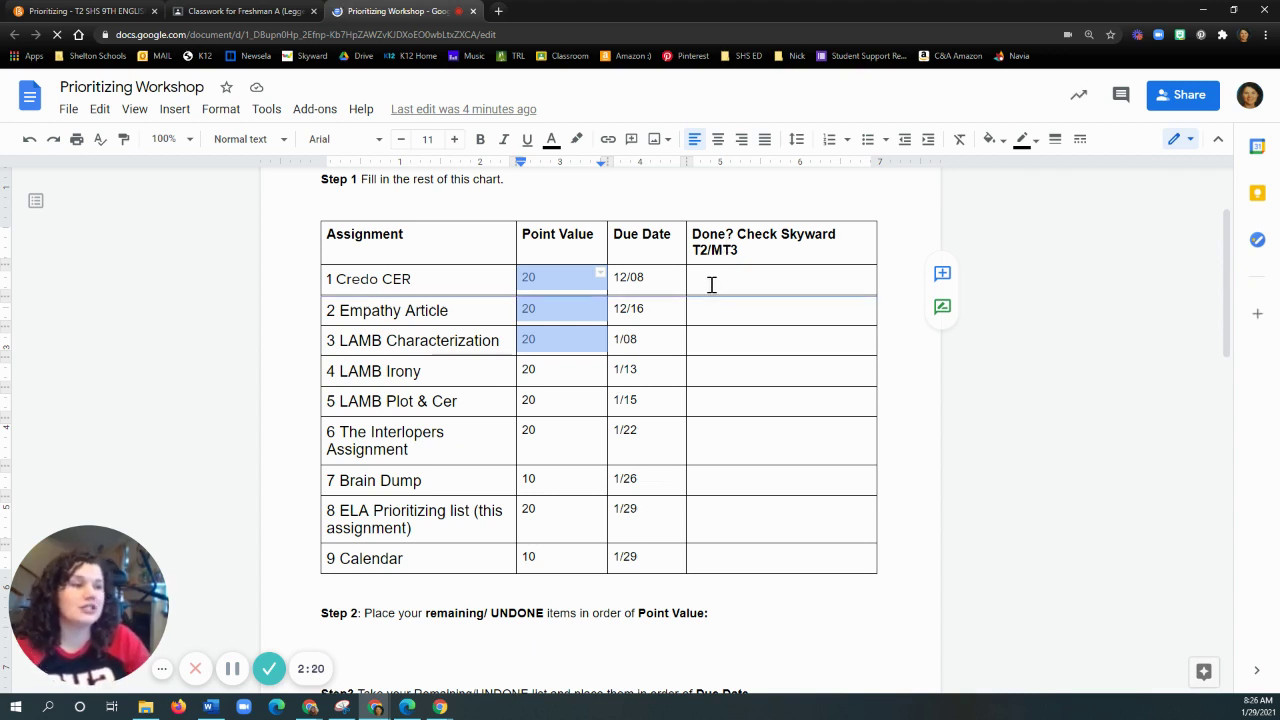
drag(711, 283, 703, 316)
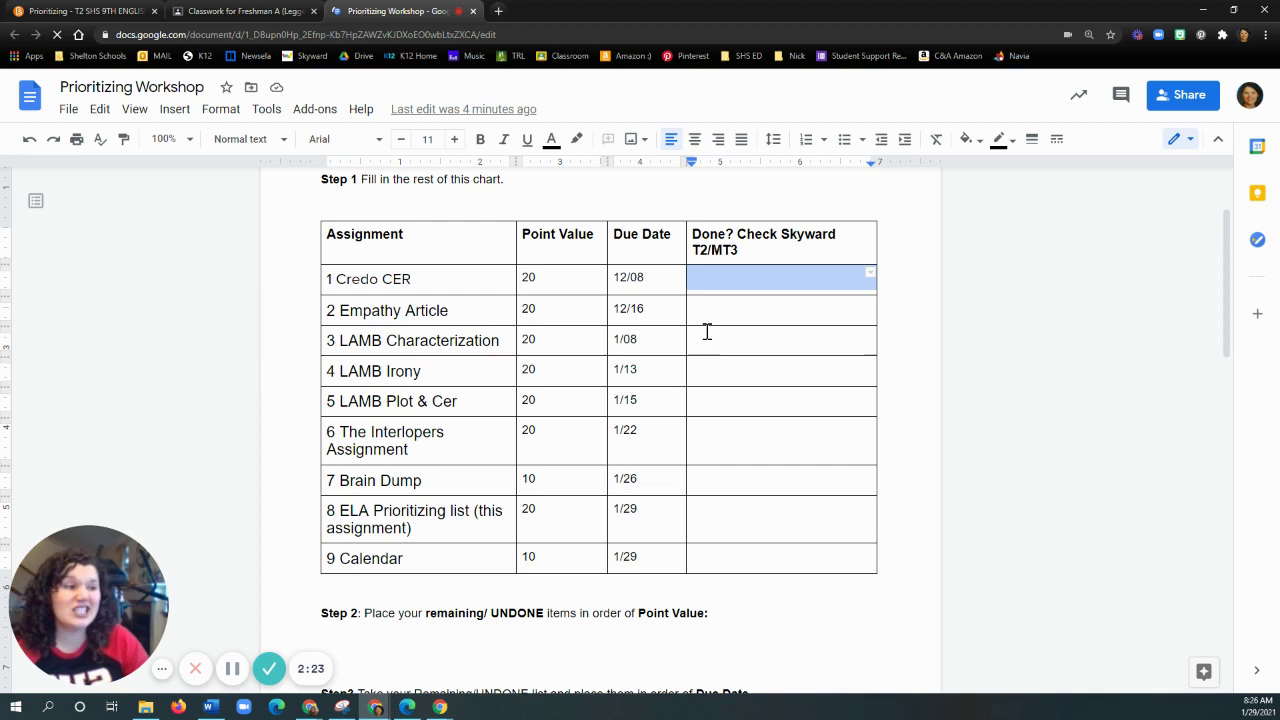
key(Down)
key(Down)
key(Down)
key(Down)
key(Down)
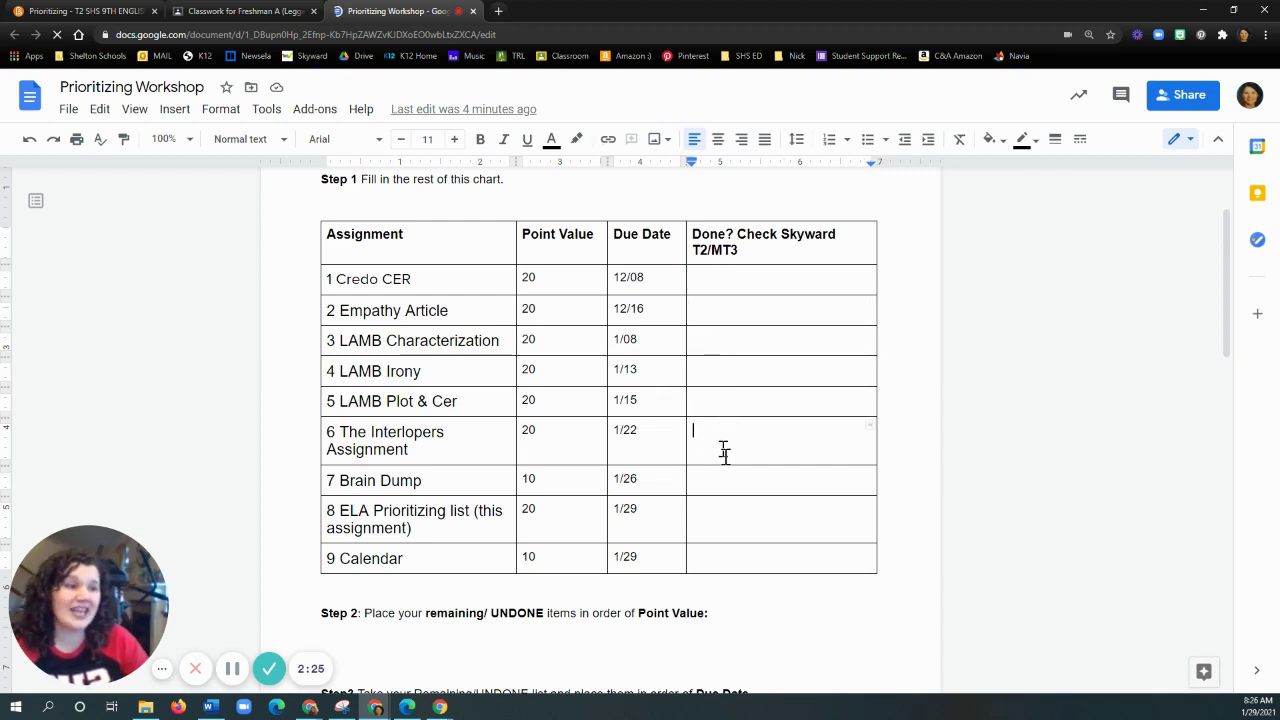
key(Down)
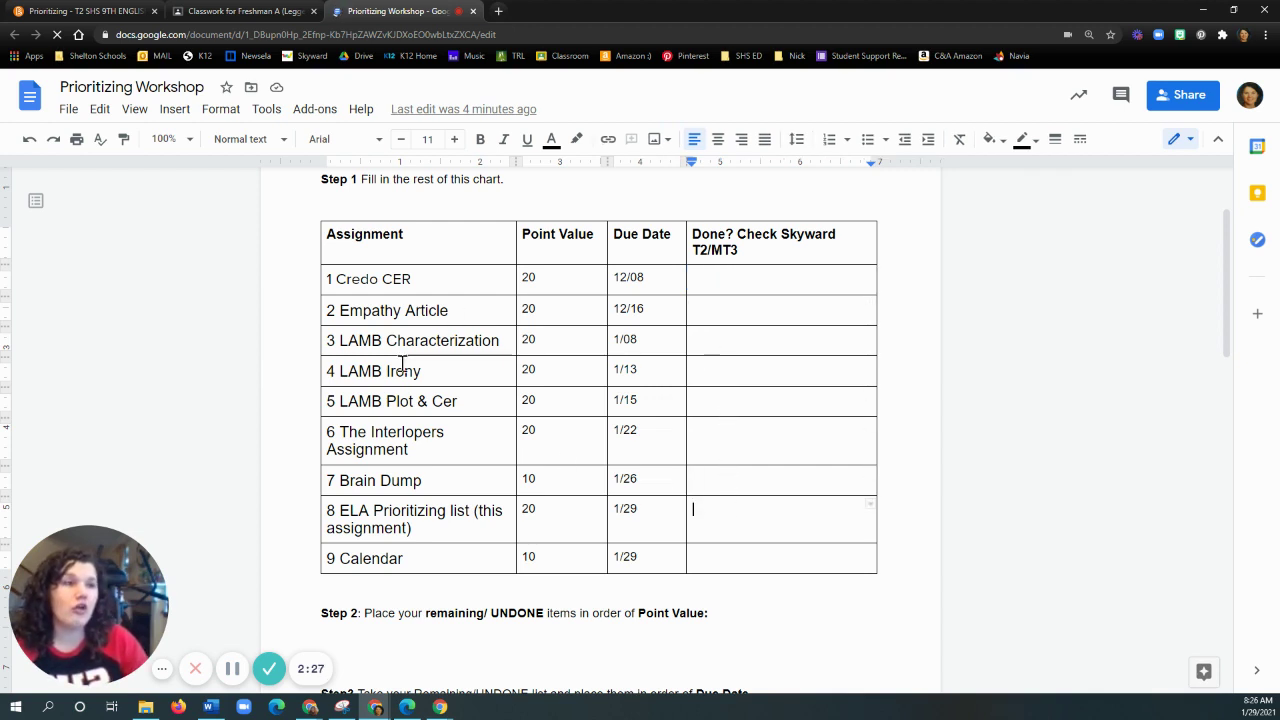
Step: Examine the "Check Skyward T2/MT3" instruction in the Done column header and the Credo CER row
drag(755, 248, 742, 233)
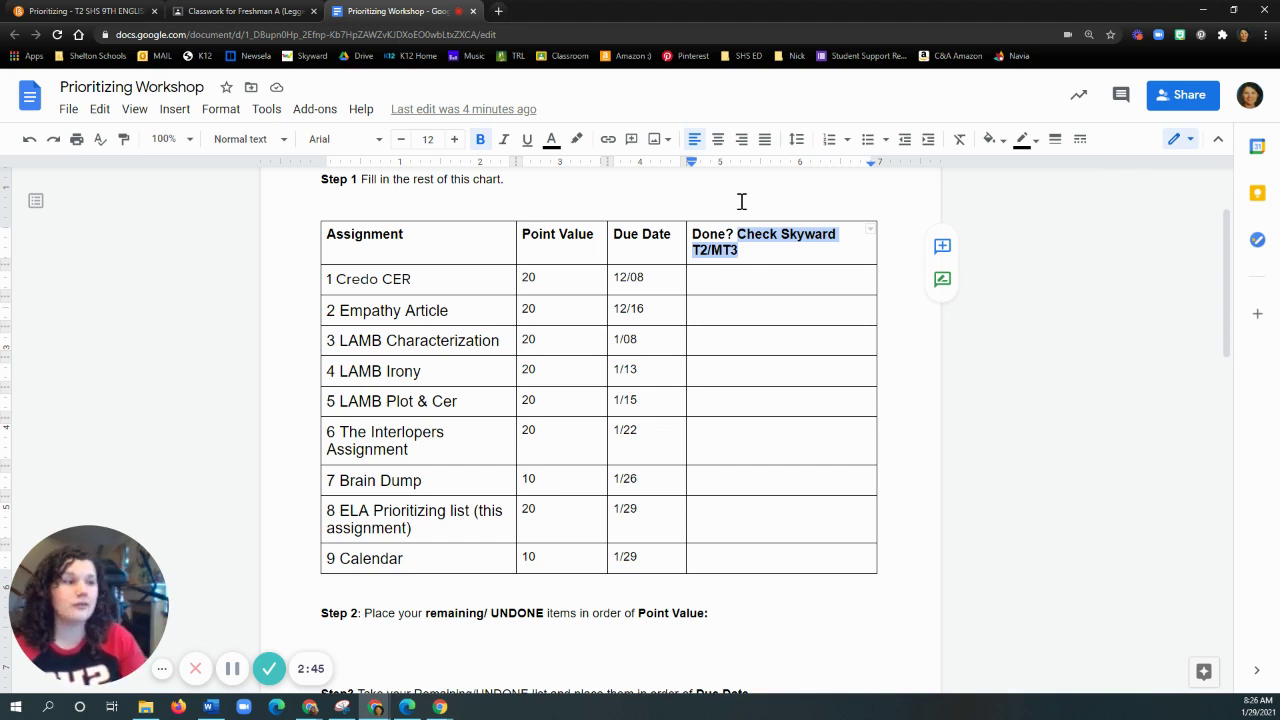
click(755, 250)
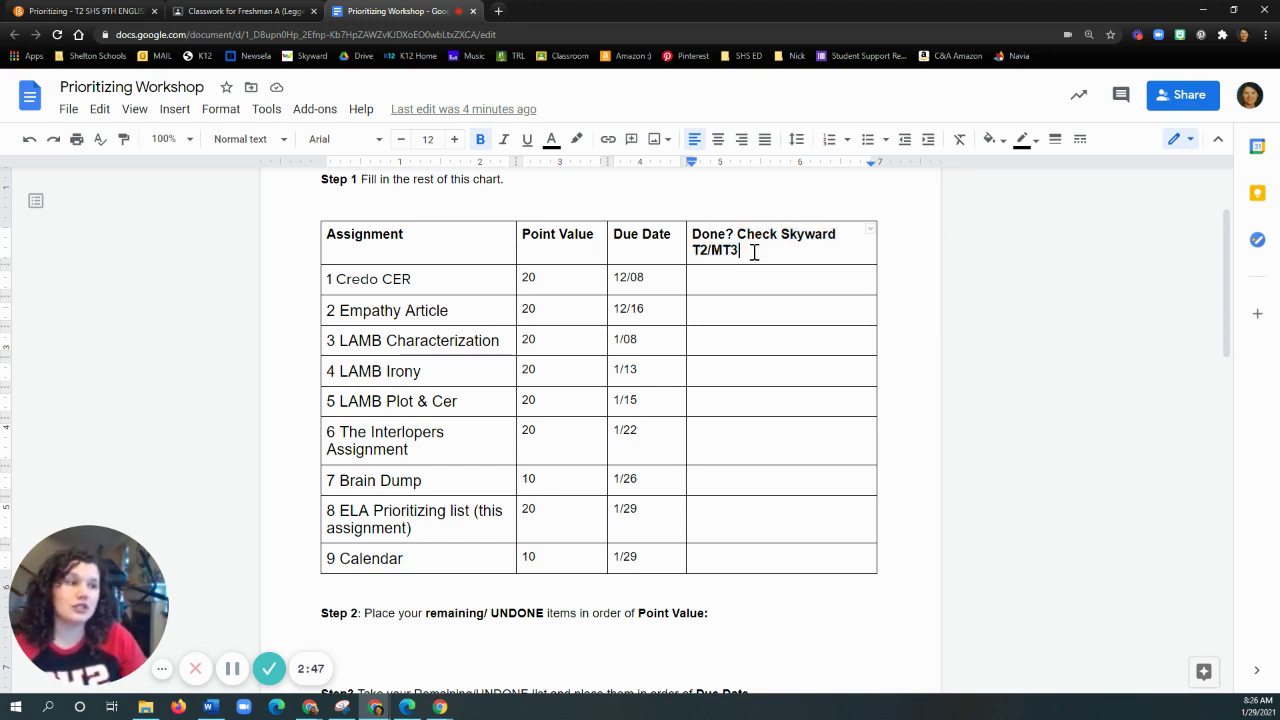
double_click(706, 251)
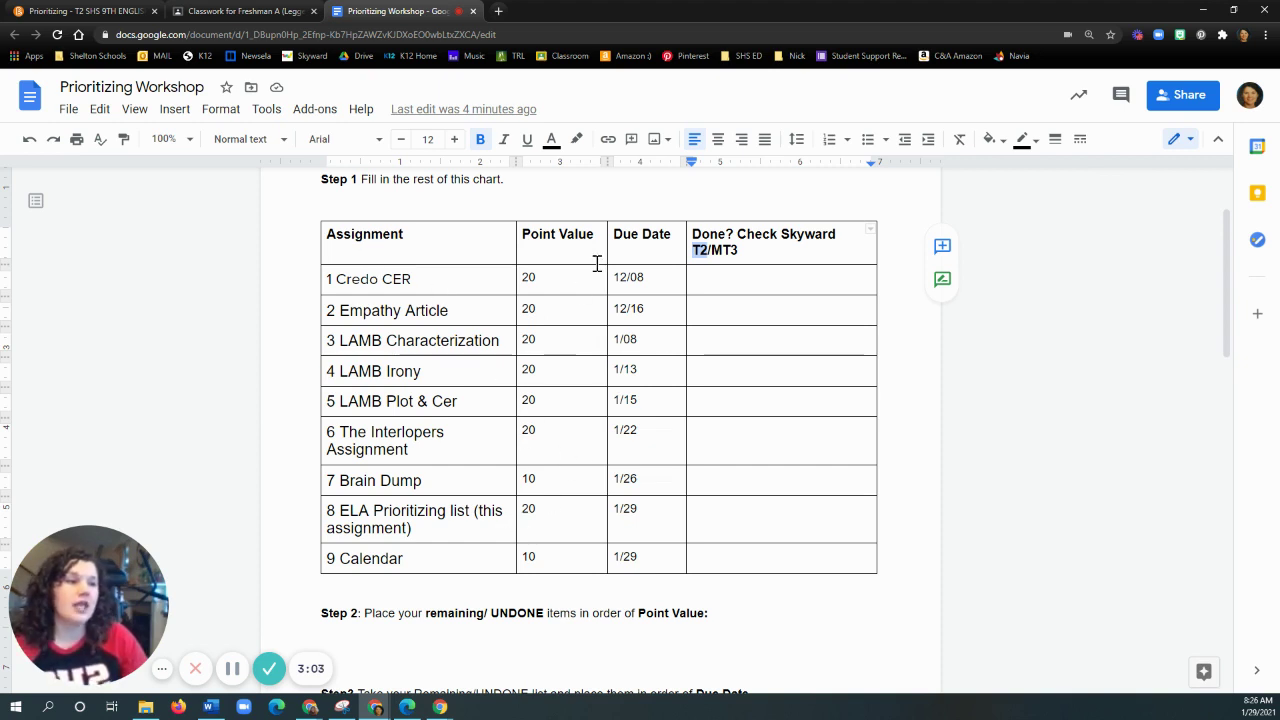
drag(531, 277, 514, 277)
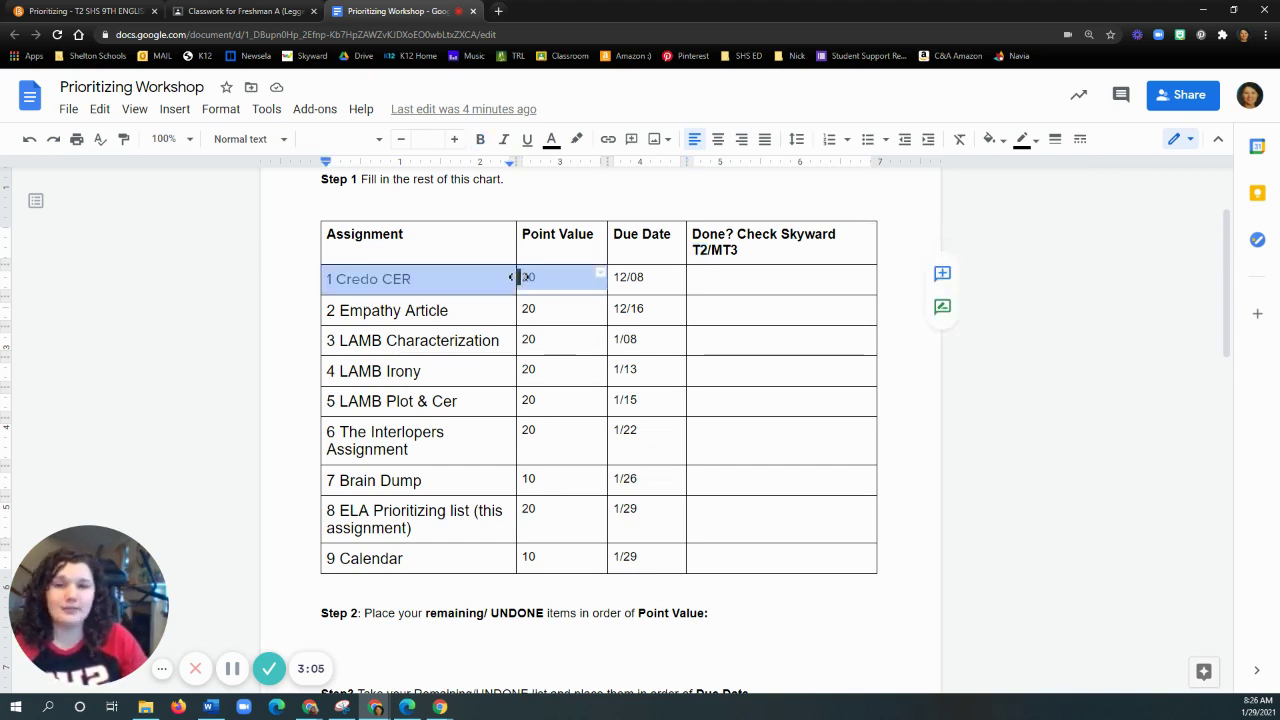
click(548, 340)
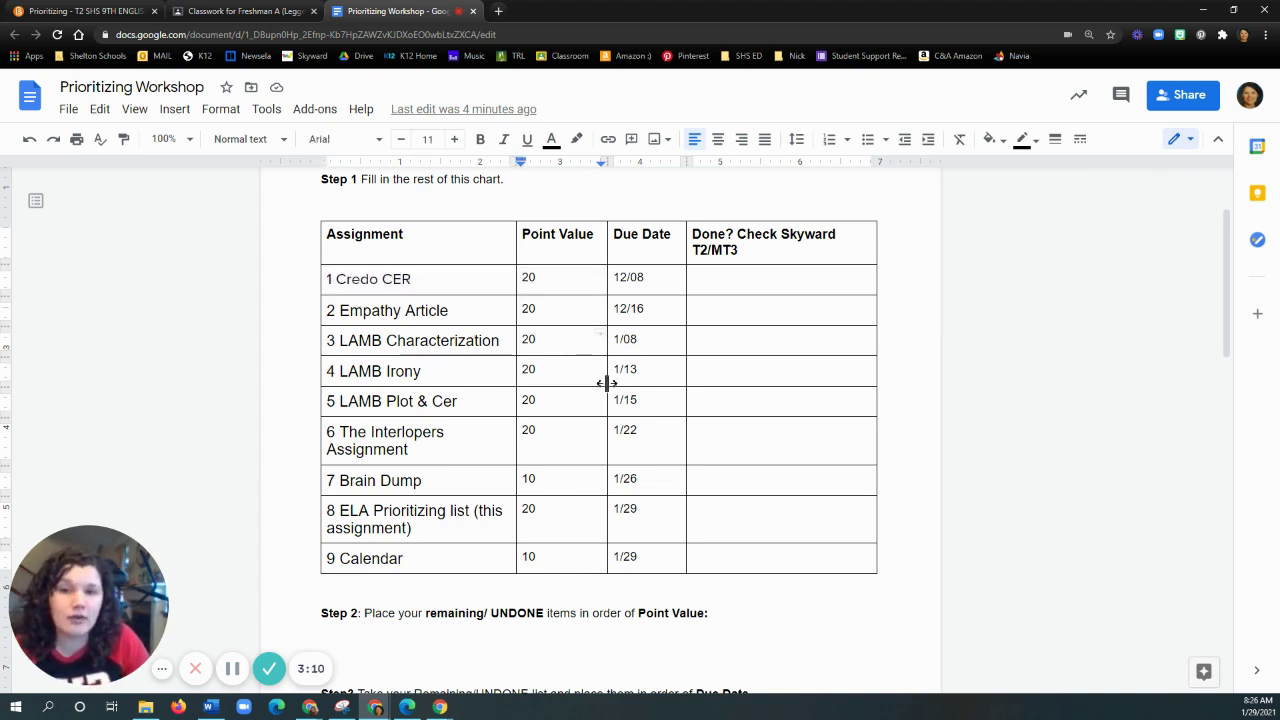
Step: Mark Credo CER as "DONE" and Empathy Article as "done" in the chart's Done column
click(729, 286)
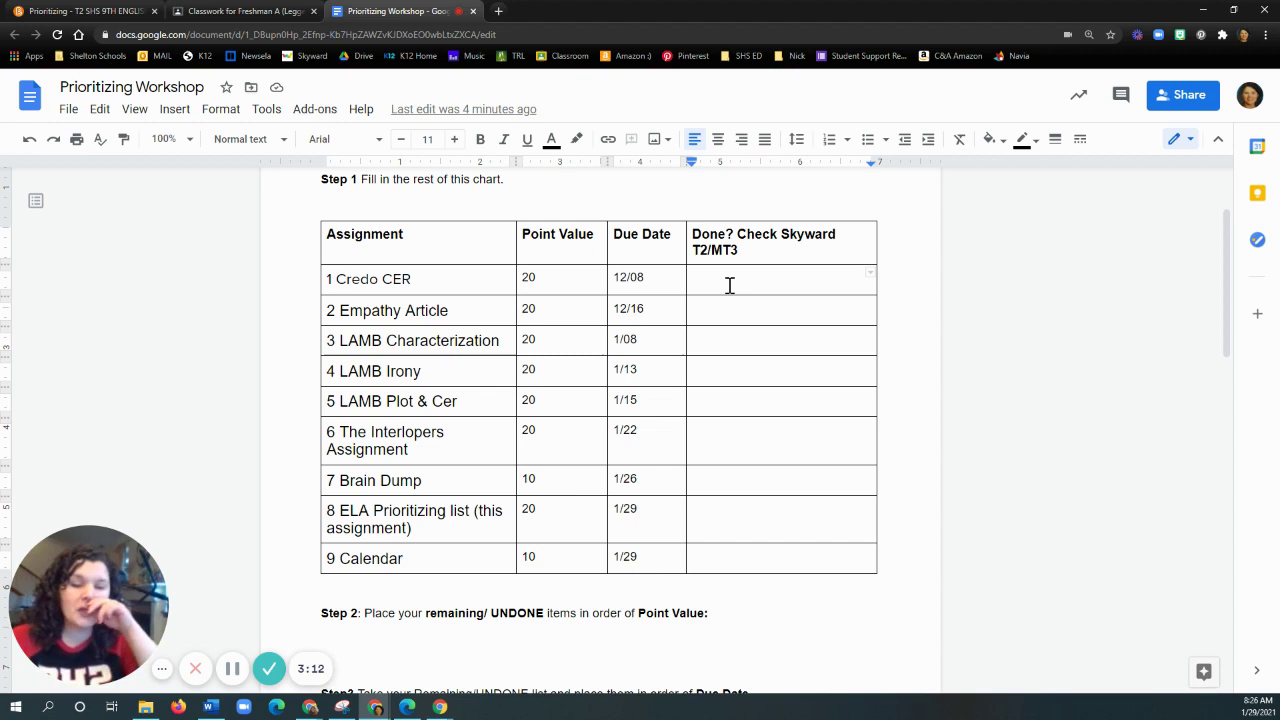
text(DONE)
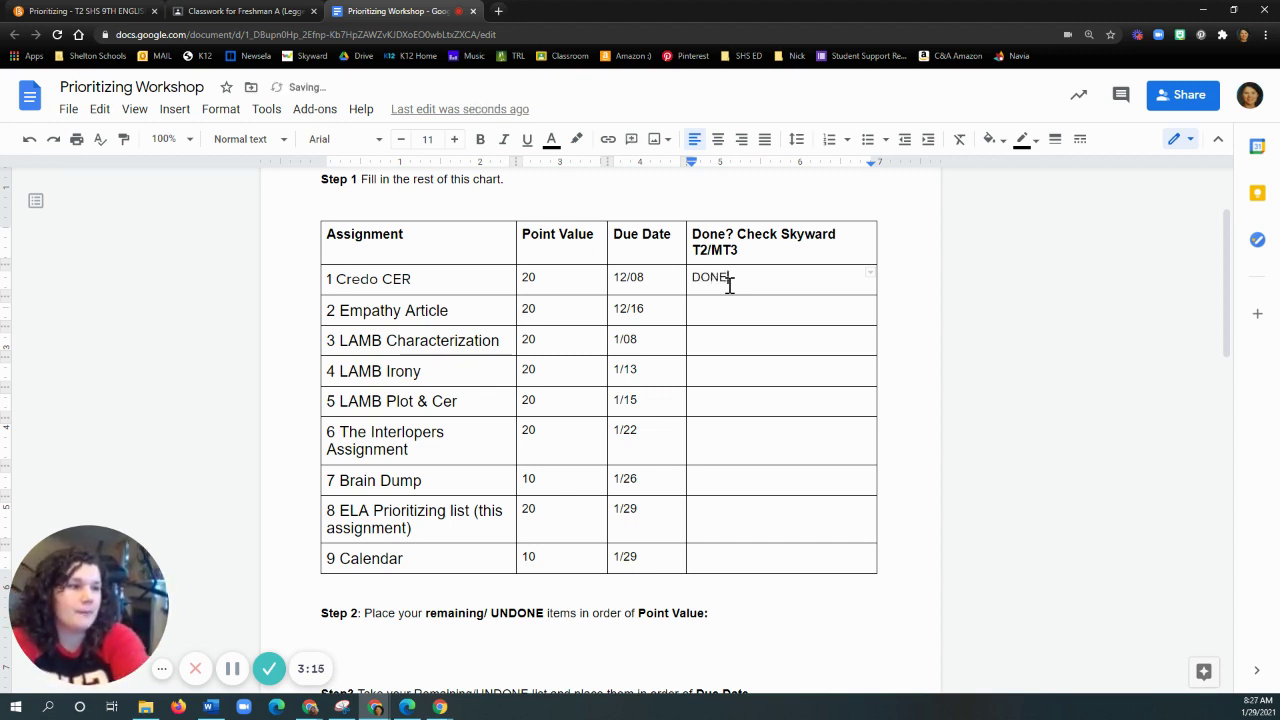
key(Tab)
click(773, 306)
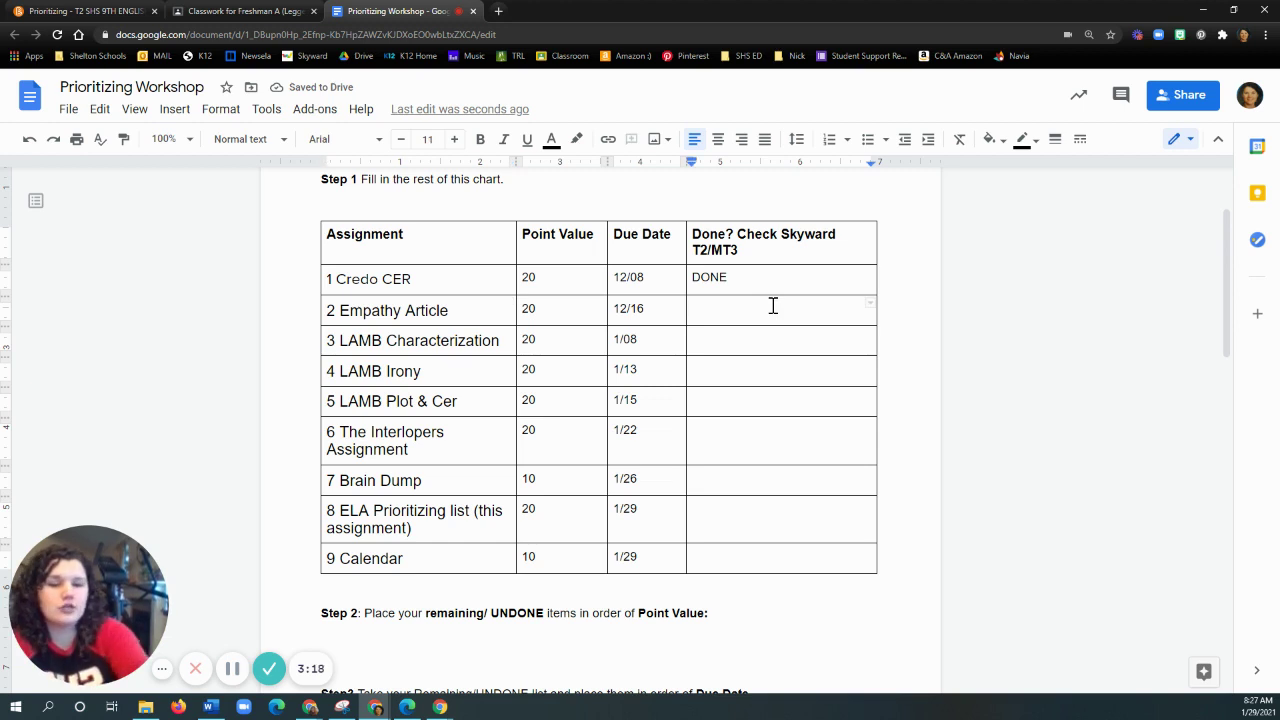
text(dome)
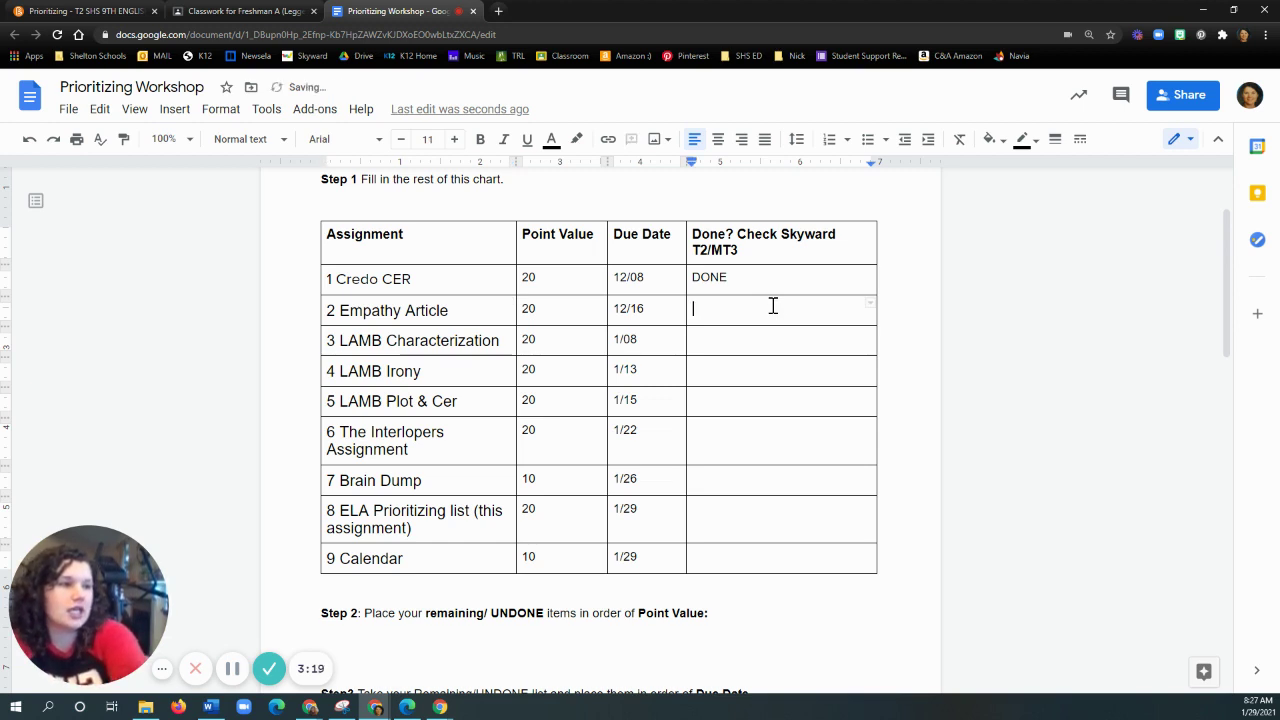
text(done)
key(Return)
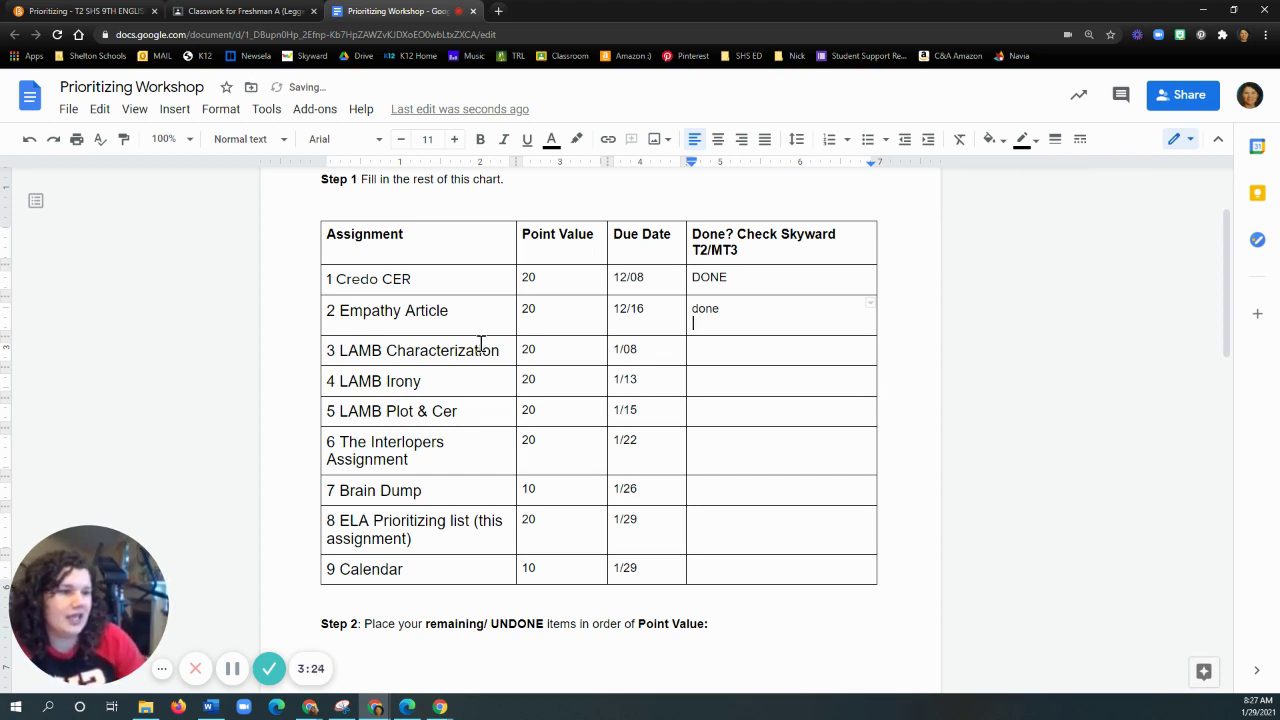
Step: Mark LAMB Characterization as "Done" and The Interlopers Assignment as "done" in the Done column
drag(480, 346, 477, 420)
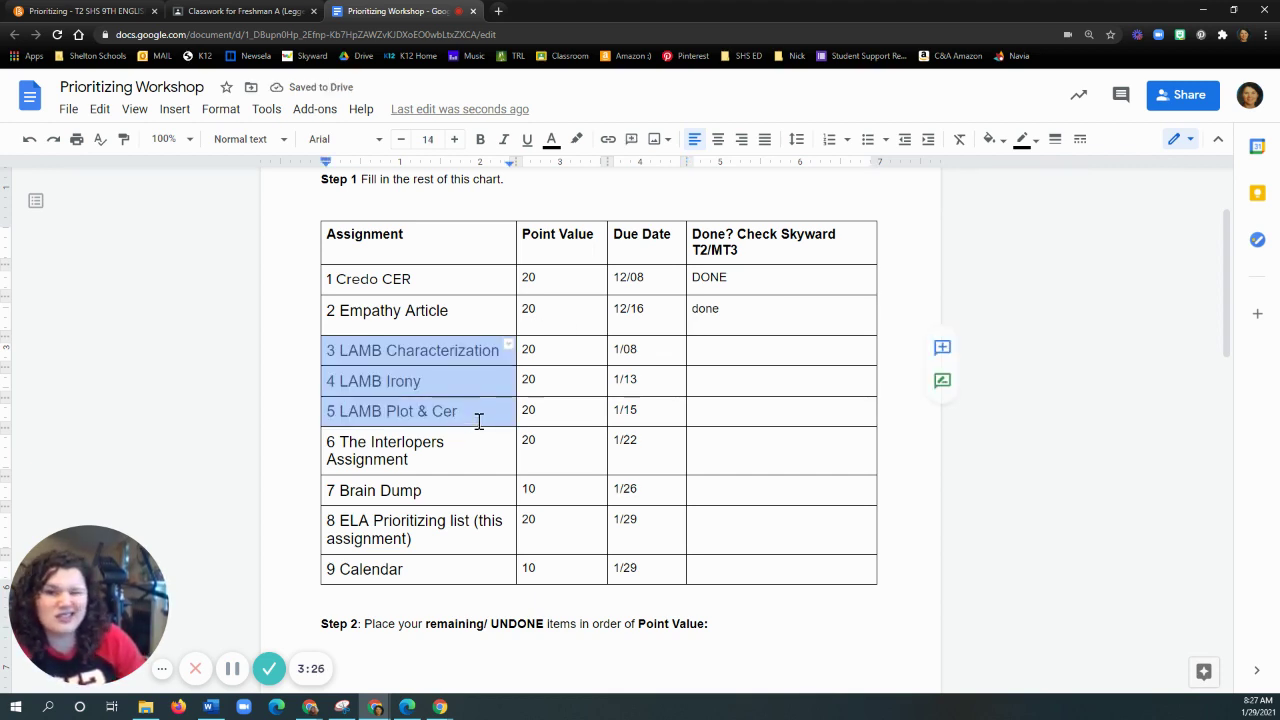
click(780, 347)
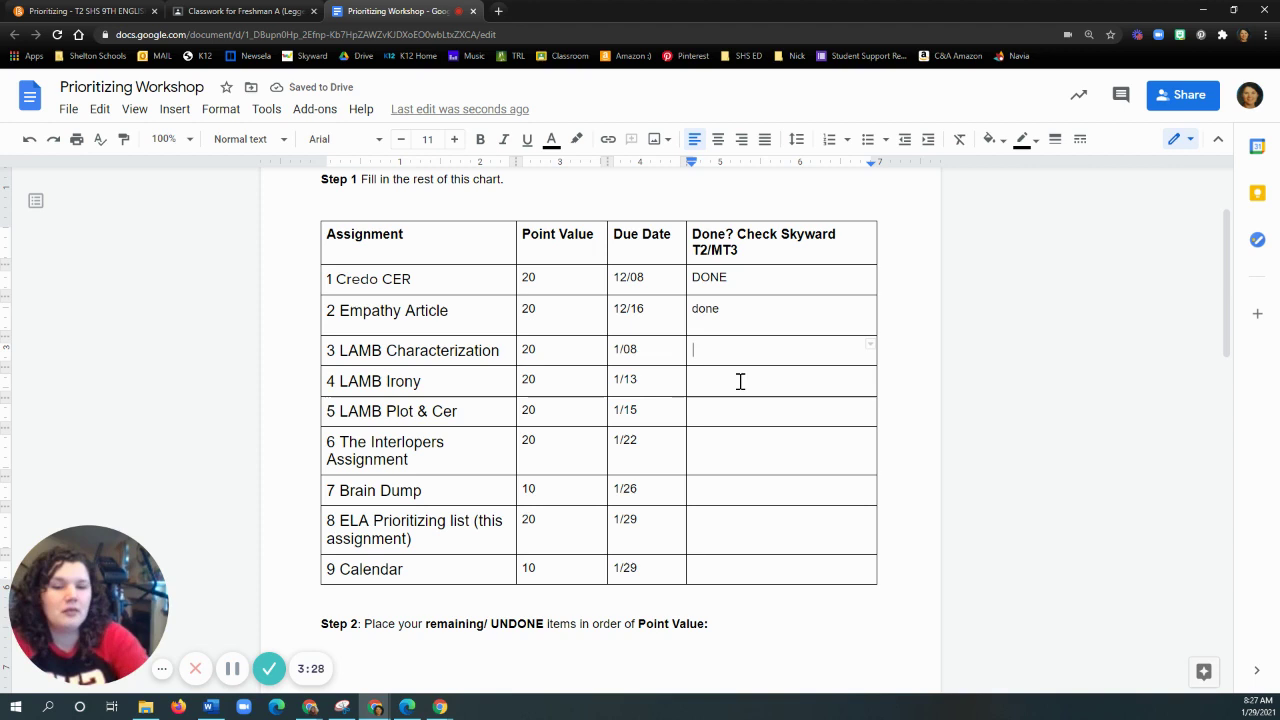
text(done)
click(720, 449)
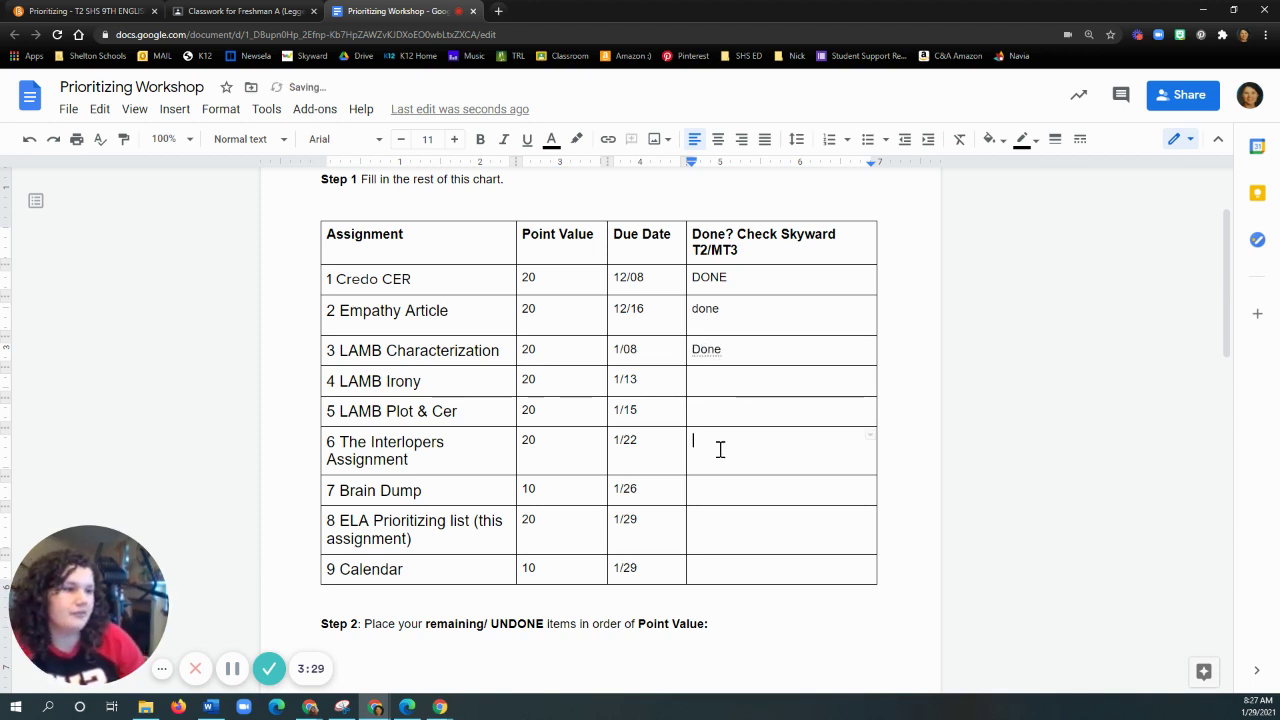
text(done)
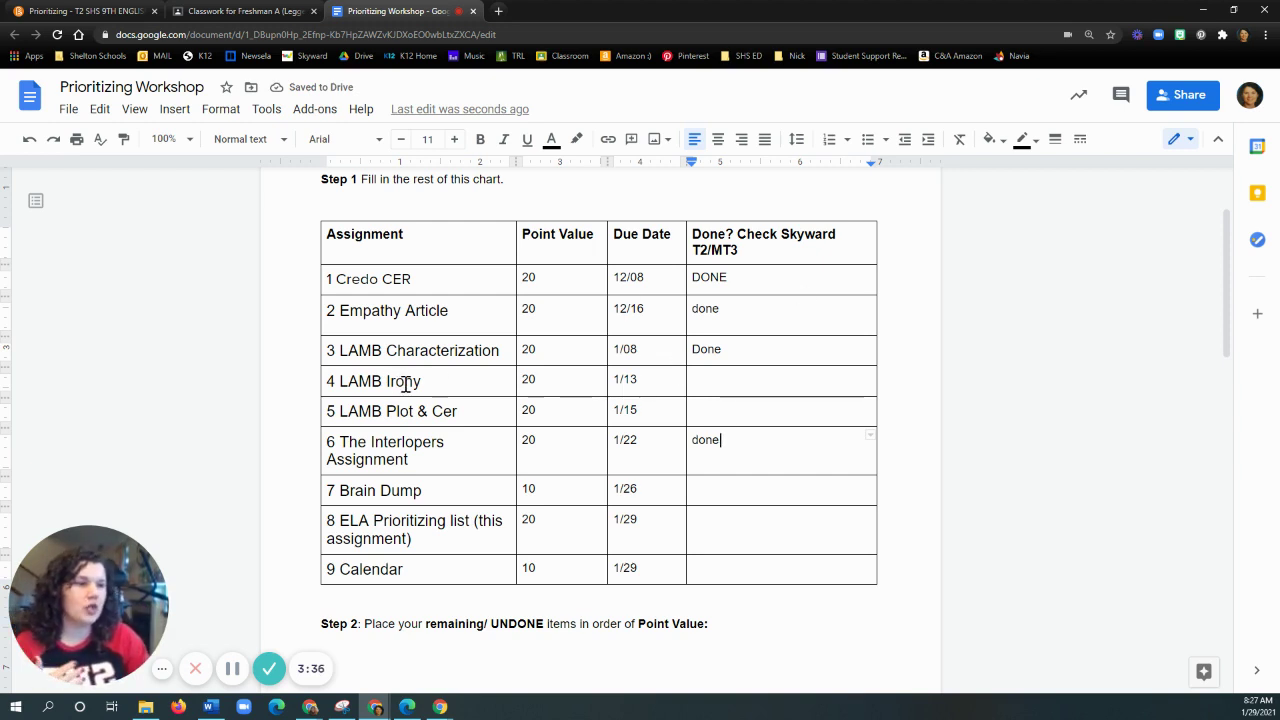
Step: Enter "LAMB Irony" as the first undone assignment beneath the Step 2 point value instruction
drag(405, 383, 412, 411)
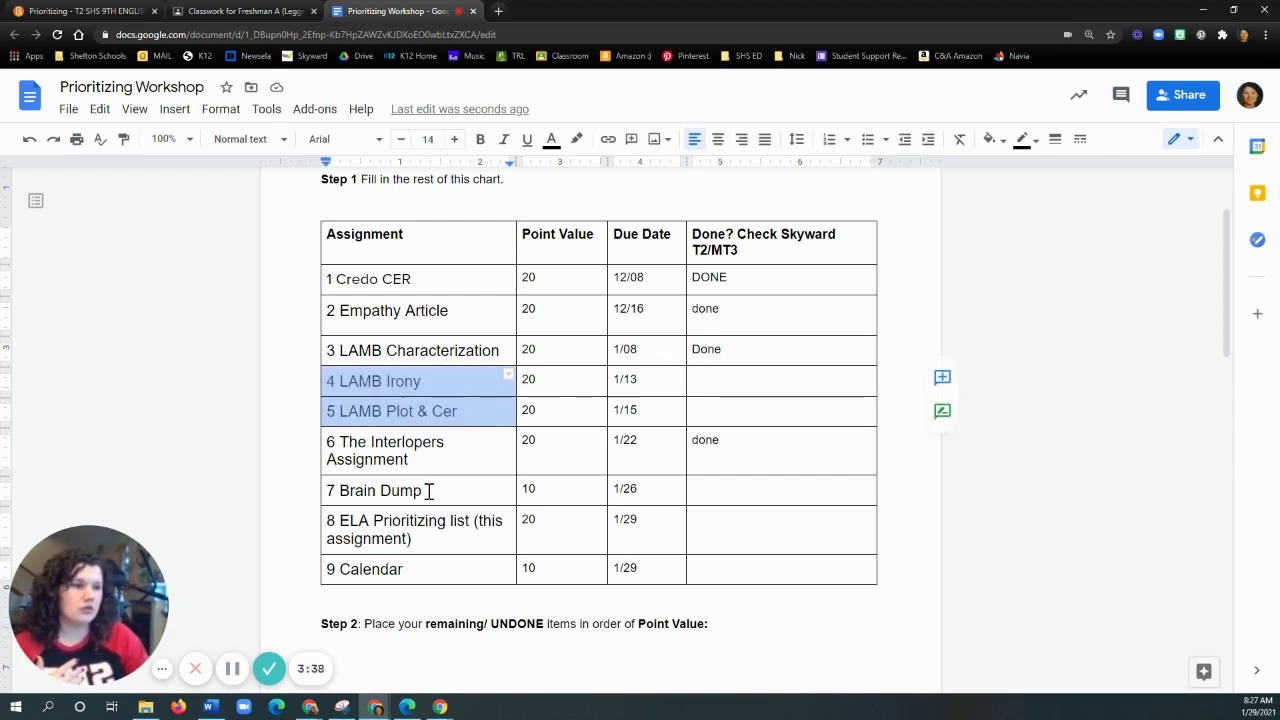
drag(428, 490, 412, 571)
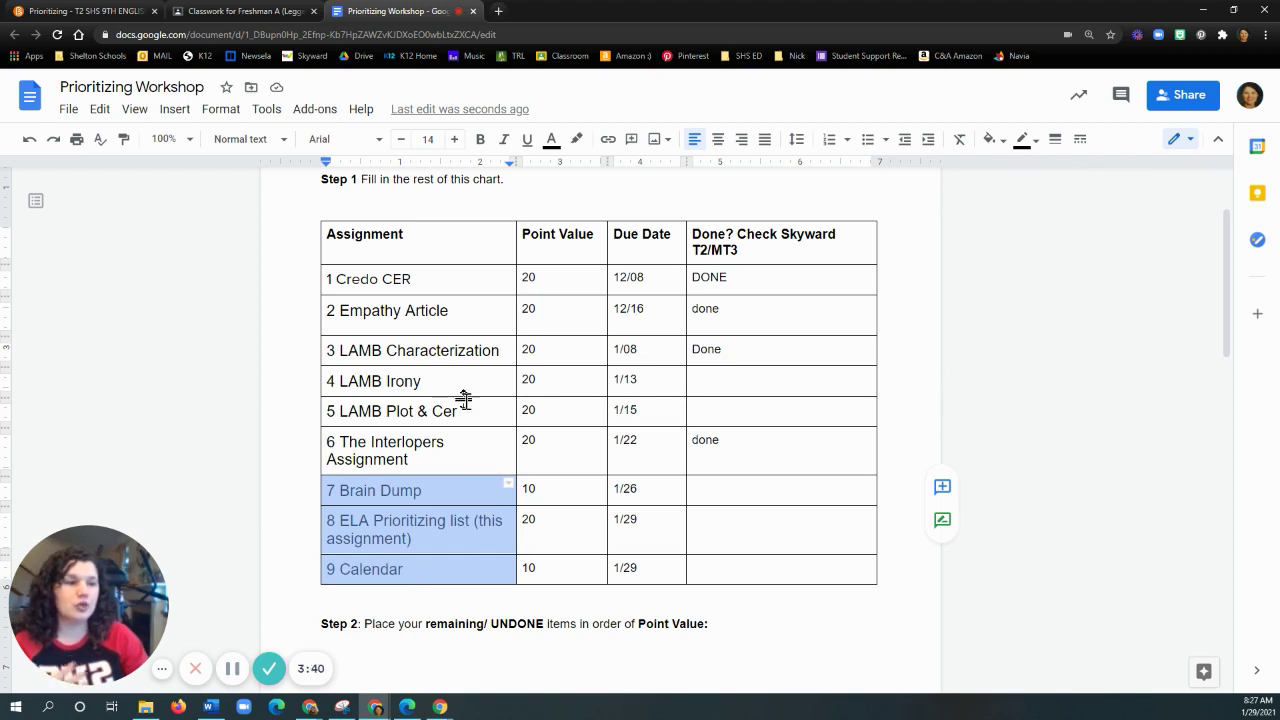
scroll(474, 543, down, 1)
scroll(383, 542, down, 1)
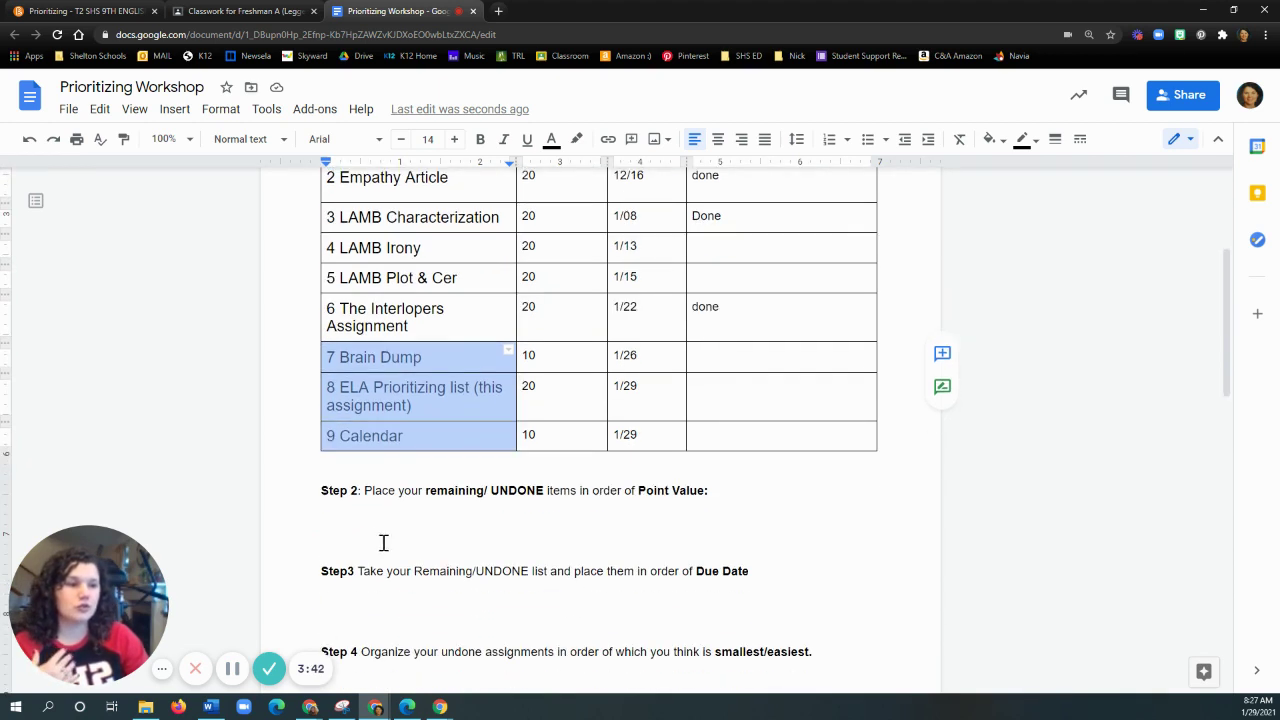
click(350, 529)
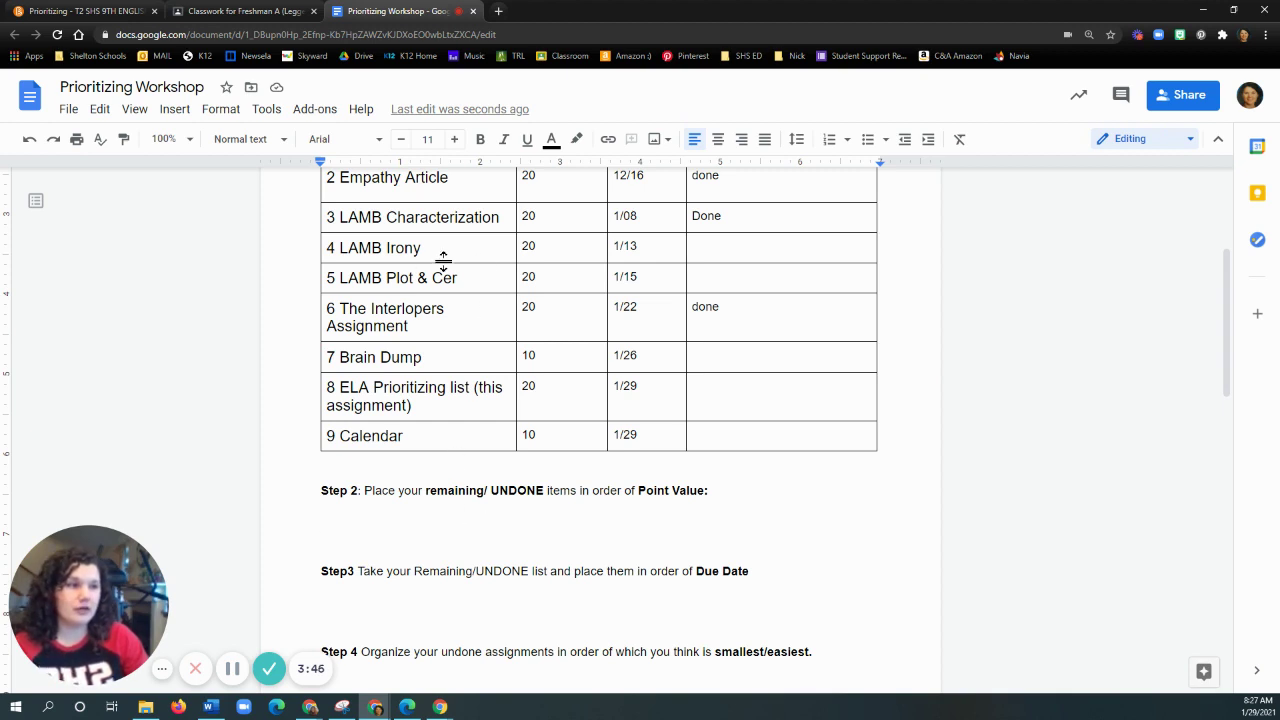
text(LAM)
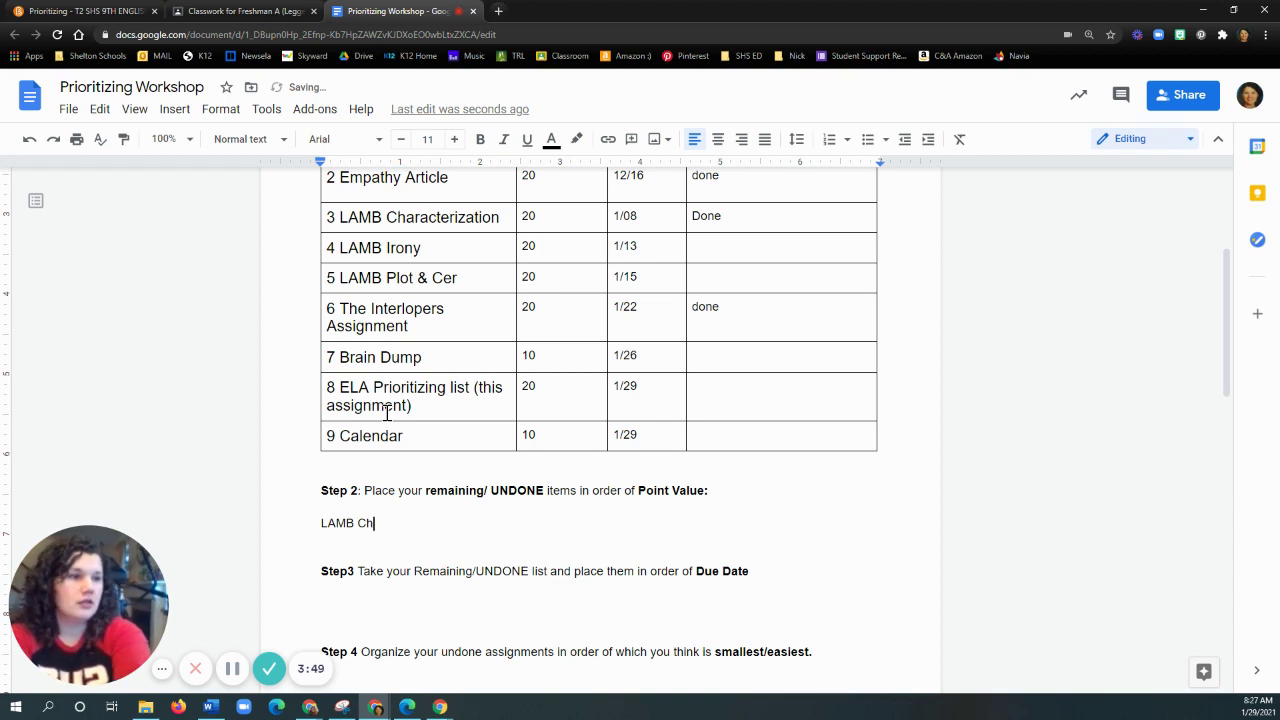
text(B Ch)
key(BackSpace)
key(BackSpace)
text(Irony)
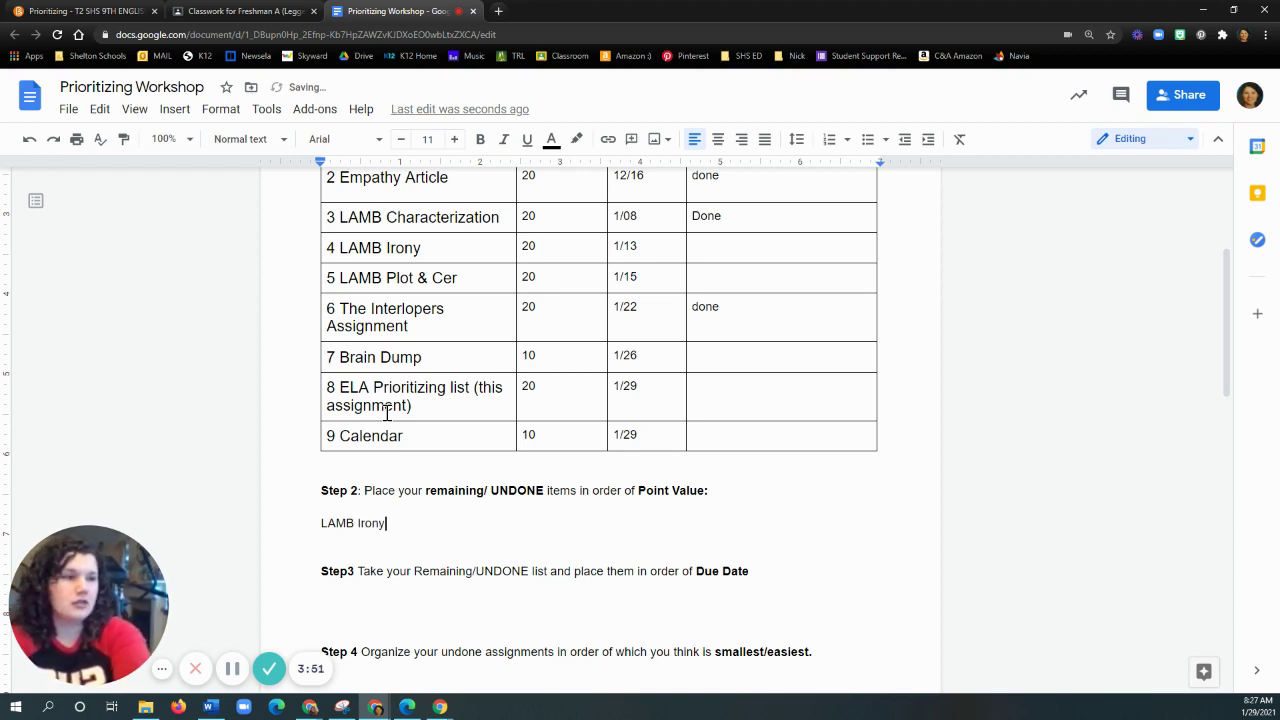
Step: Add "Lamb Plot" and "Brain dump" on separate lines below LAMB Irony in the Step 2 list
key(Return)
text(Lamb)
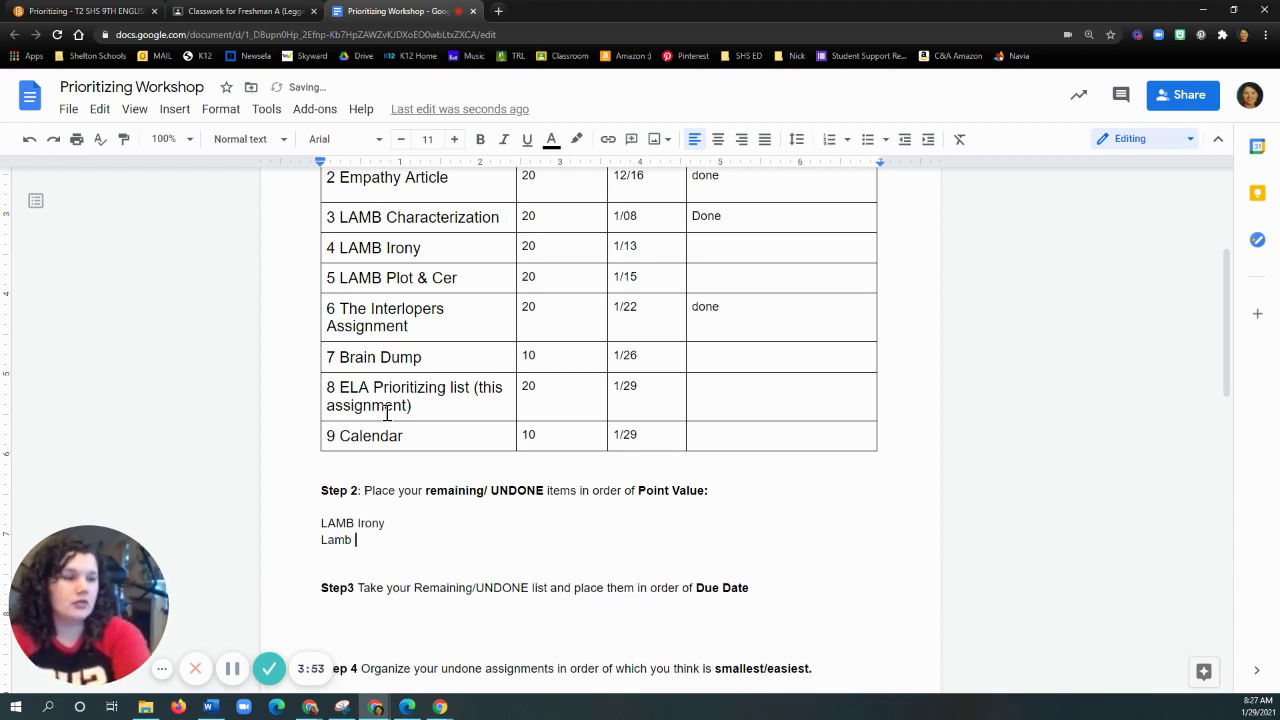
text( Plot)
key(Return)
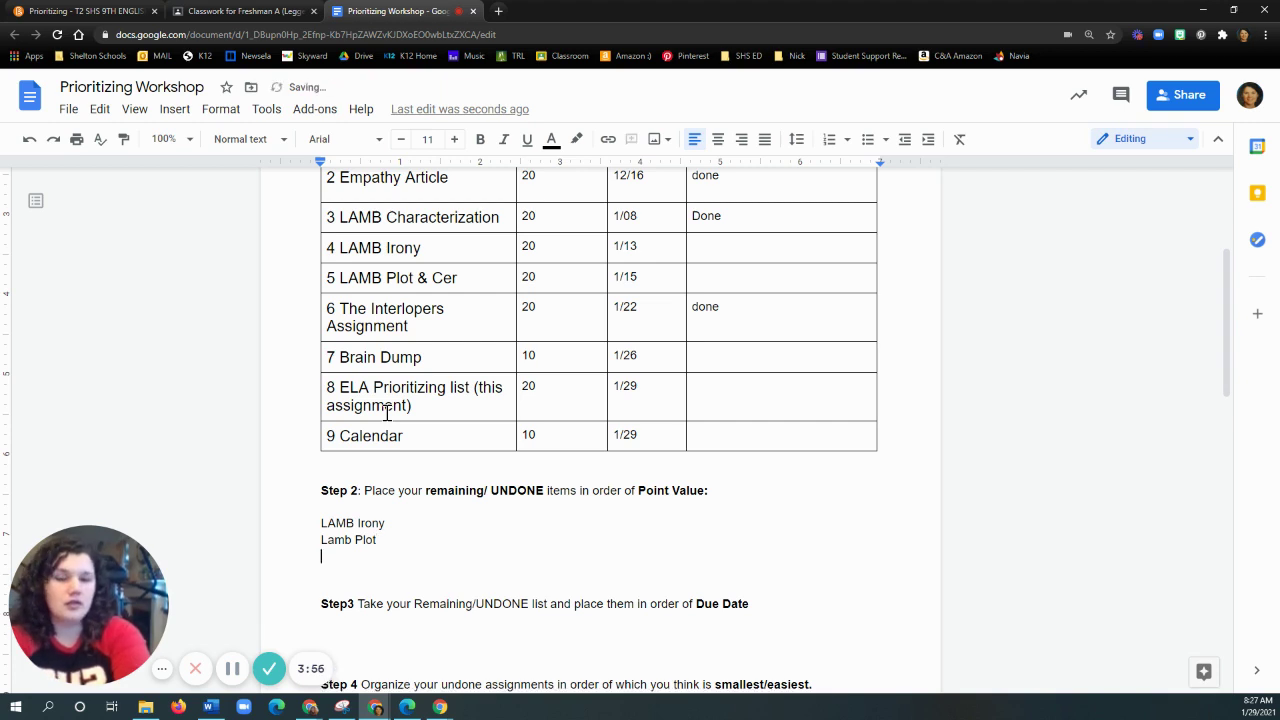
text(Braind)
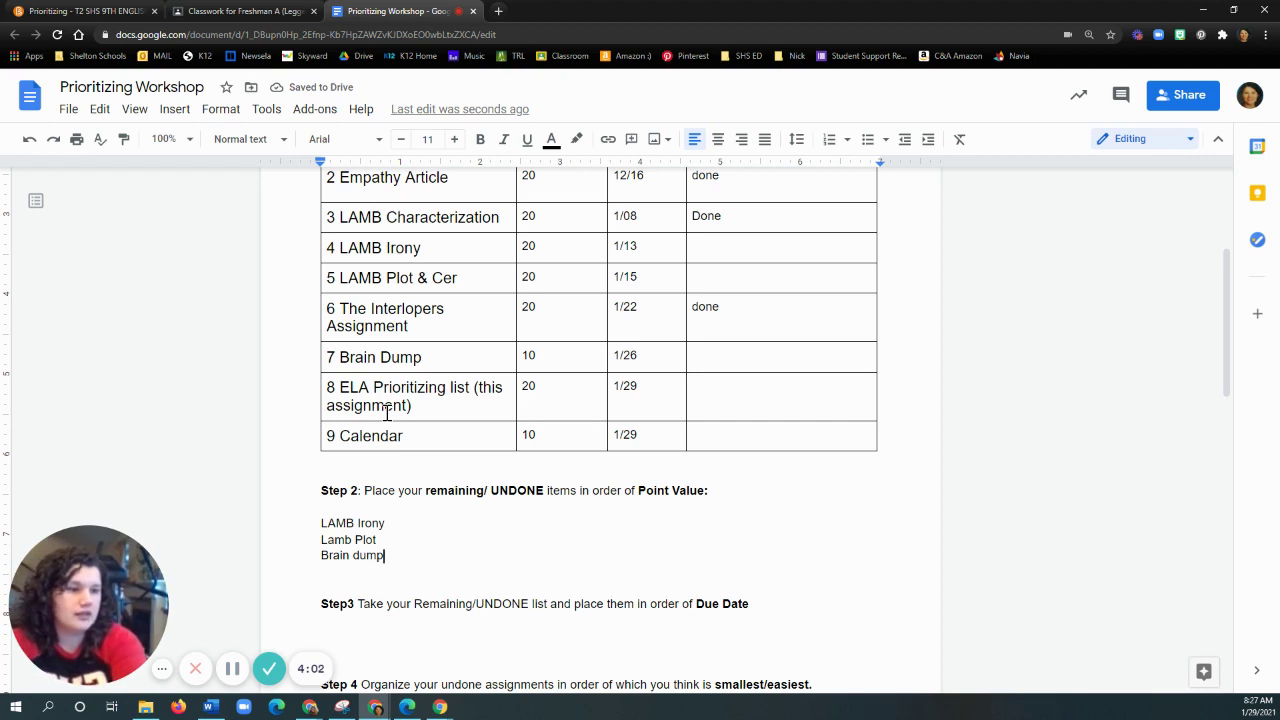
Step: Insert "ELA Prioritizing" above Brain dump and add "Calendar" as the last item in the Step 2 list
key(Return)
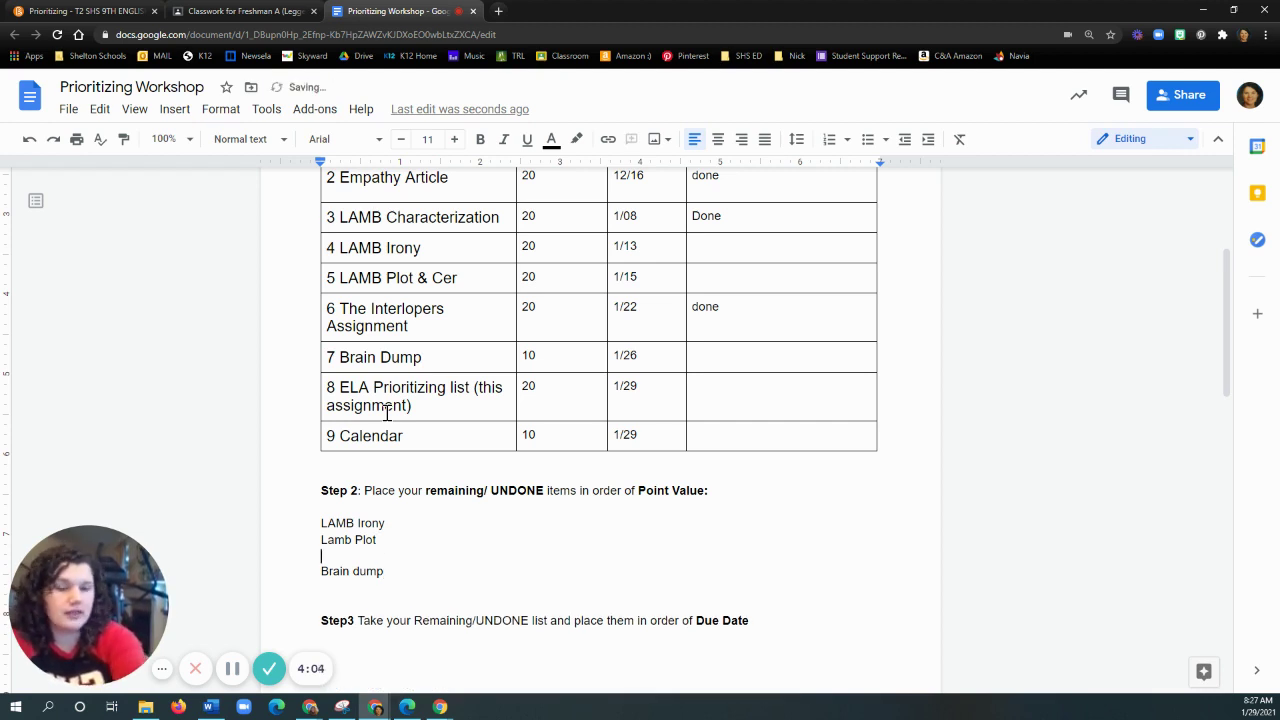
text(ELA Pri)
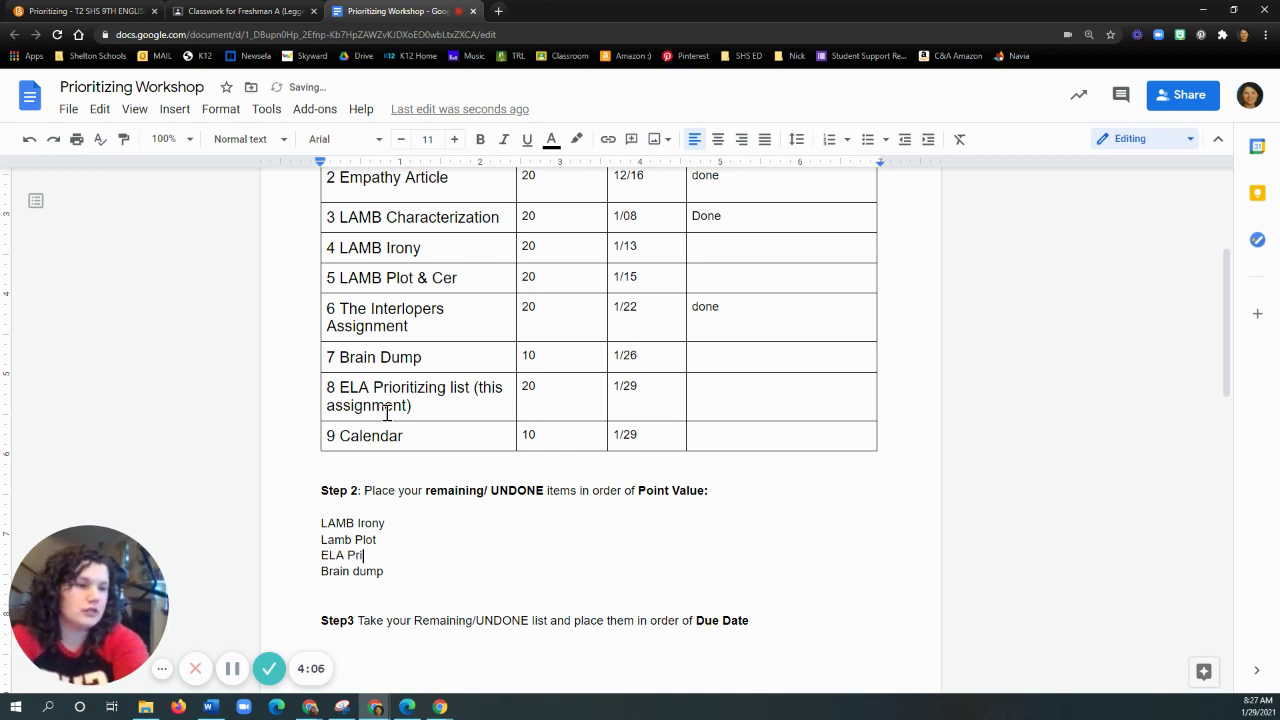
text(oritizing)
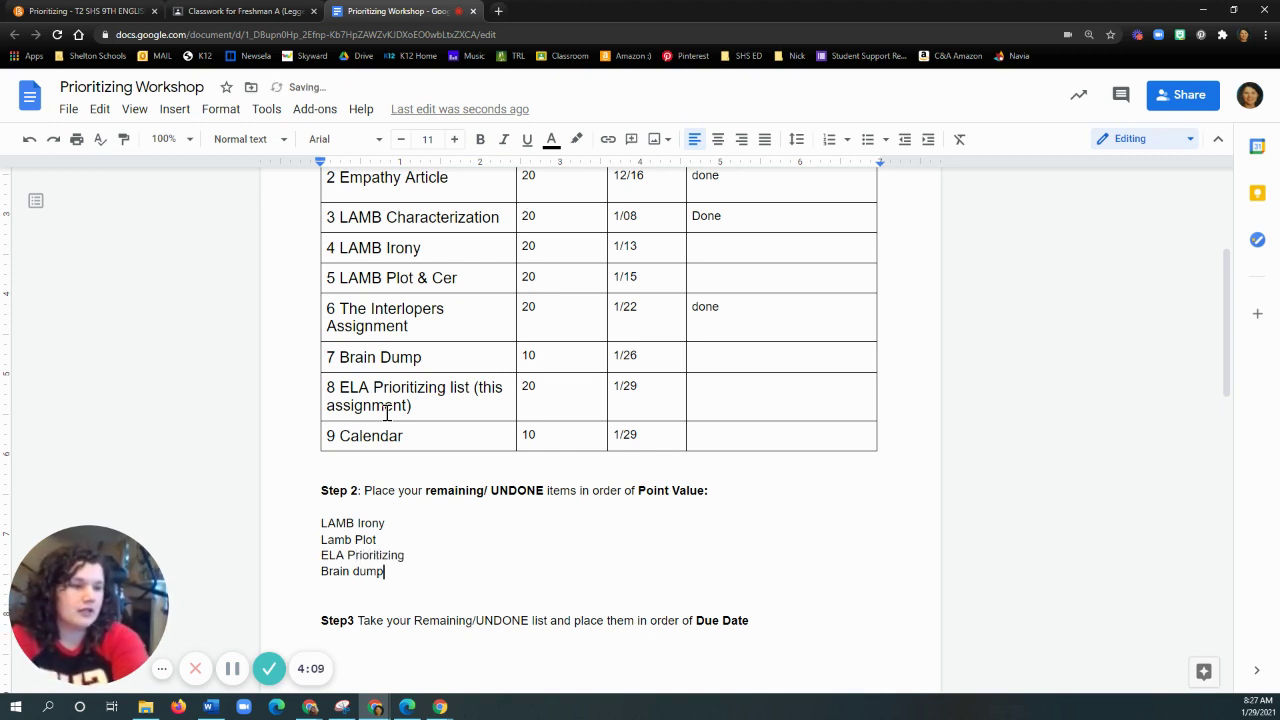
key(Return)
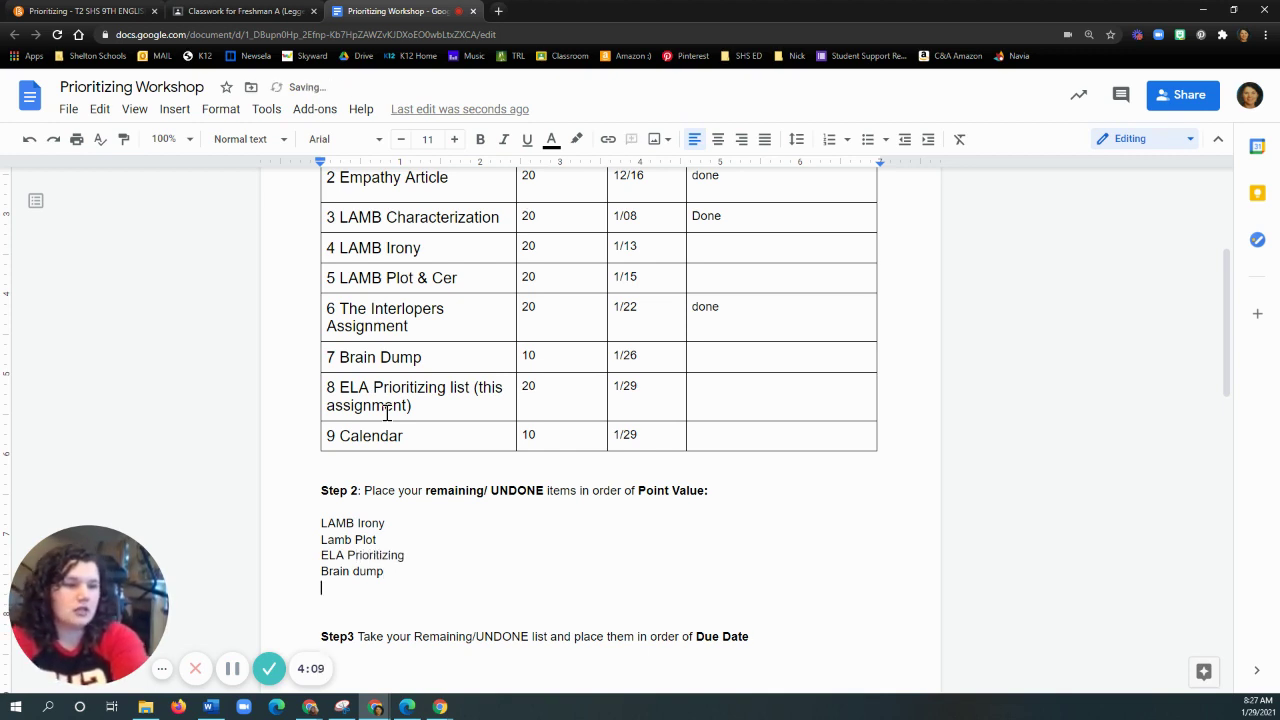
key(Return)
key(BackSpace)
text(Calendar)
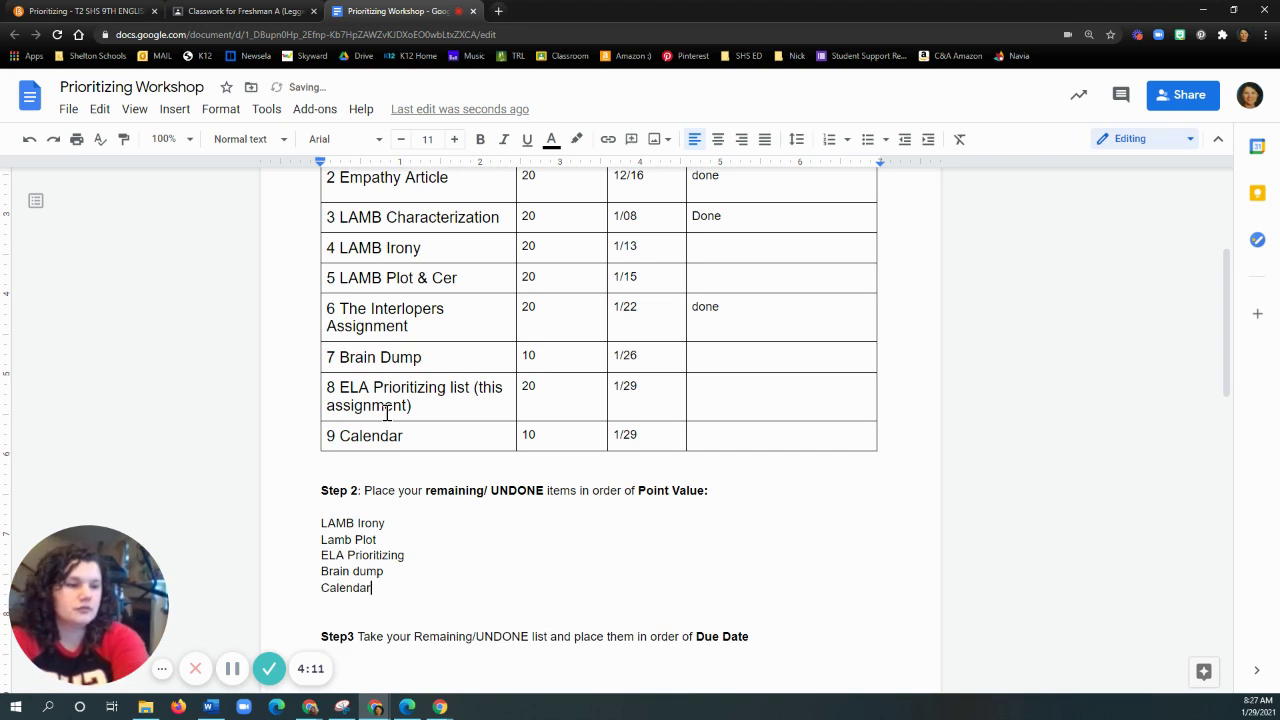
Step: Format the five undone assignments under Step 2 as a numbered list
drag(384, 590, 320, 523)
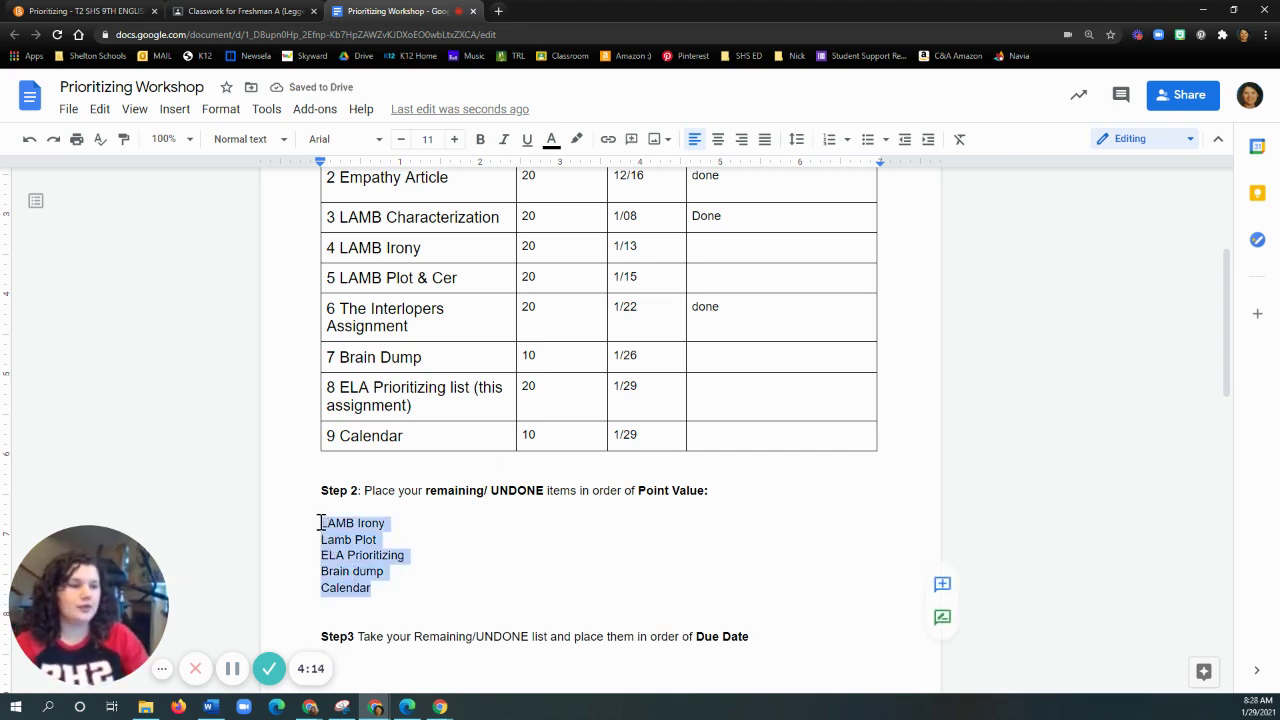
click(829, 144)
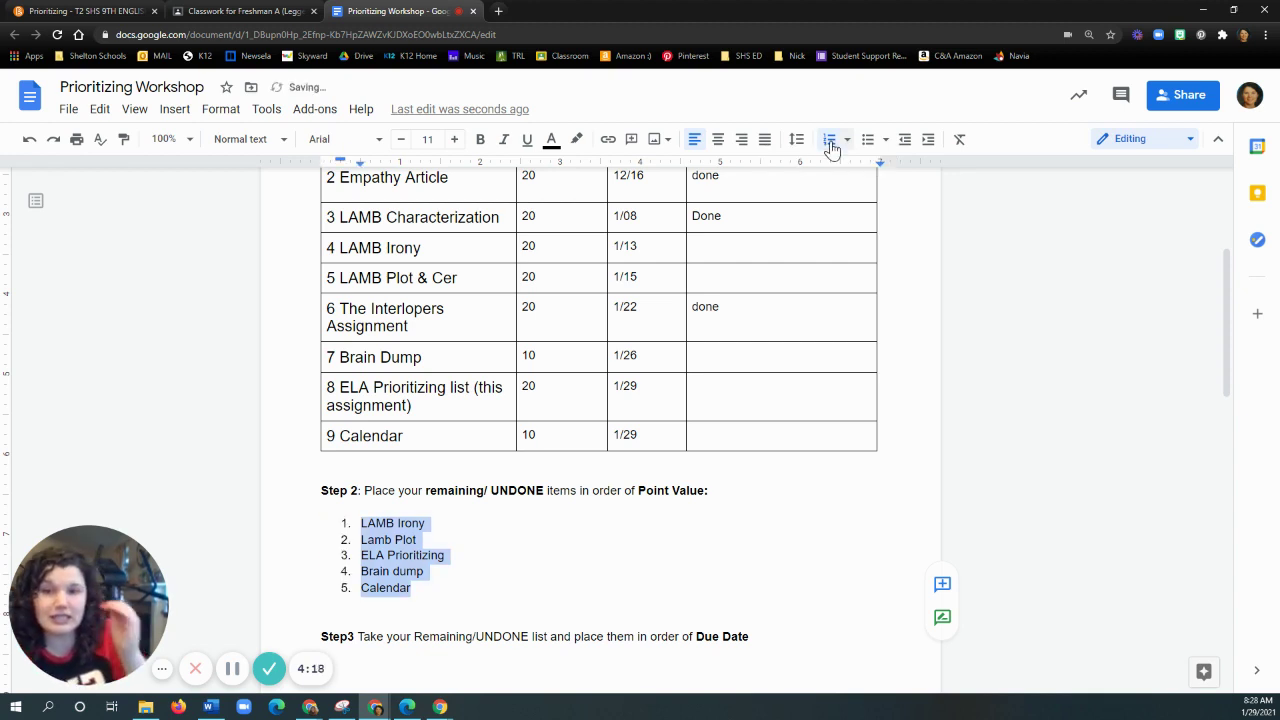
click(560, 570)
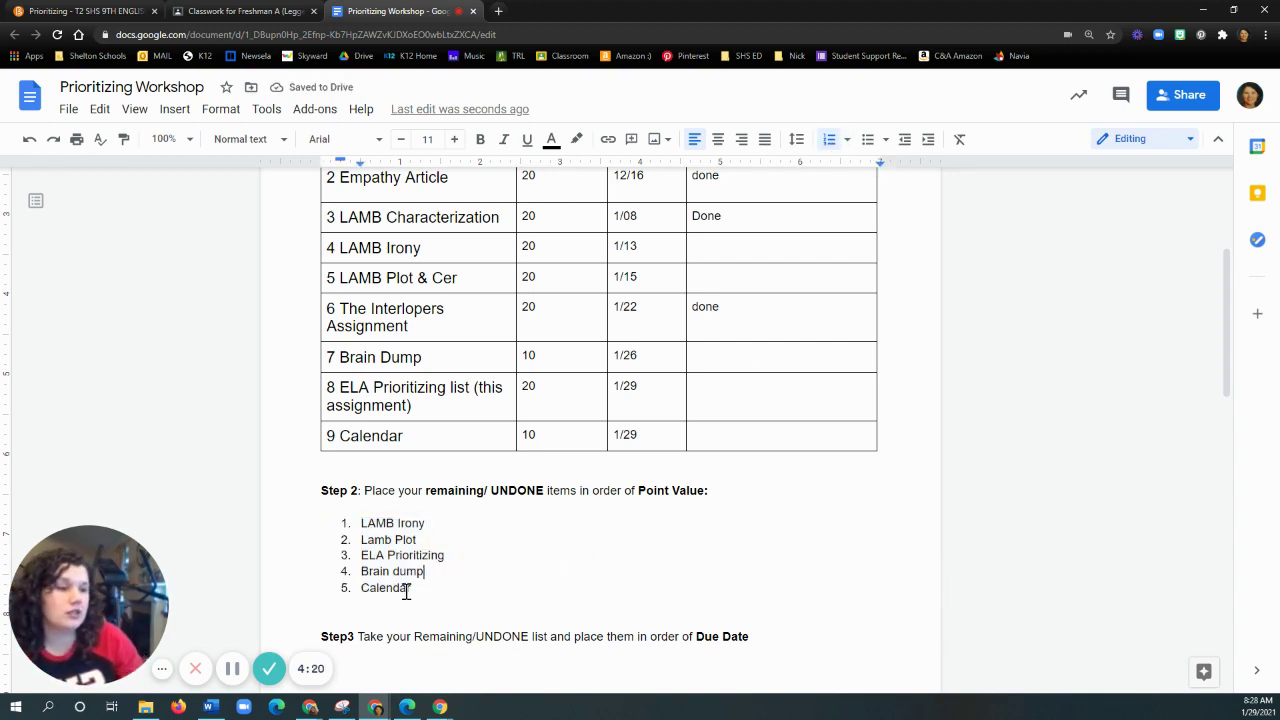
Step: Copy the numbered Step 2 list of undone assignments and paste it beneath the Step 3 due date instruction
scroll(406, 590, down, 1)
scroll(406, 590, down, 3)
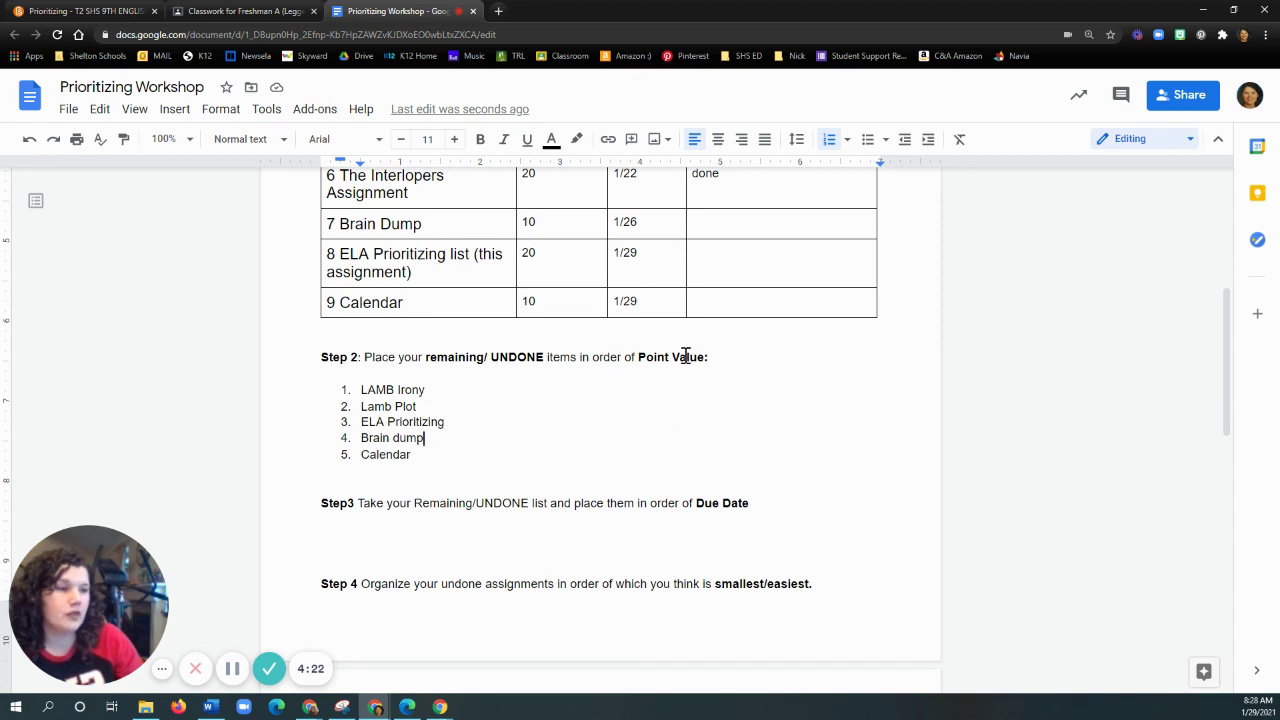
drag(708, 361, 637, 362)
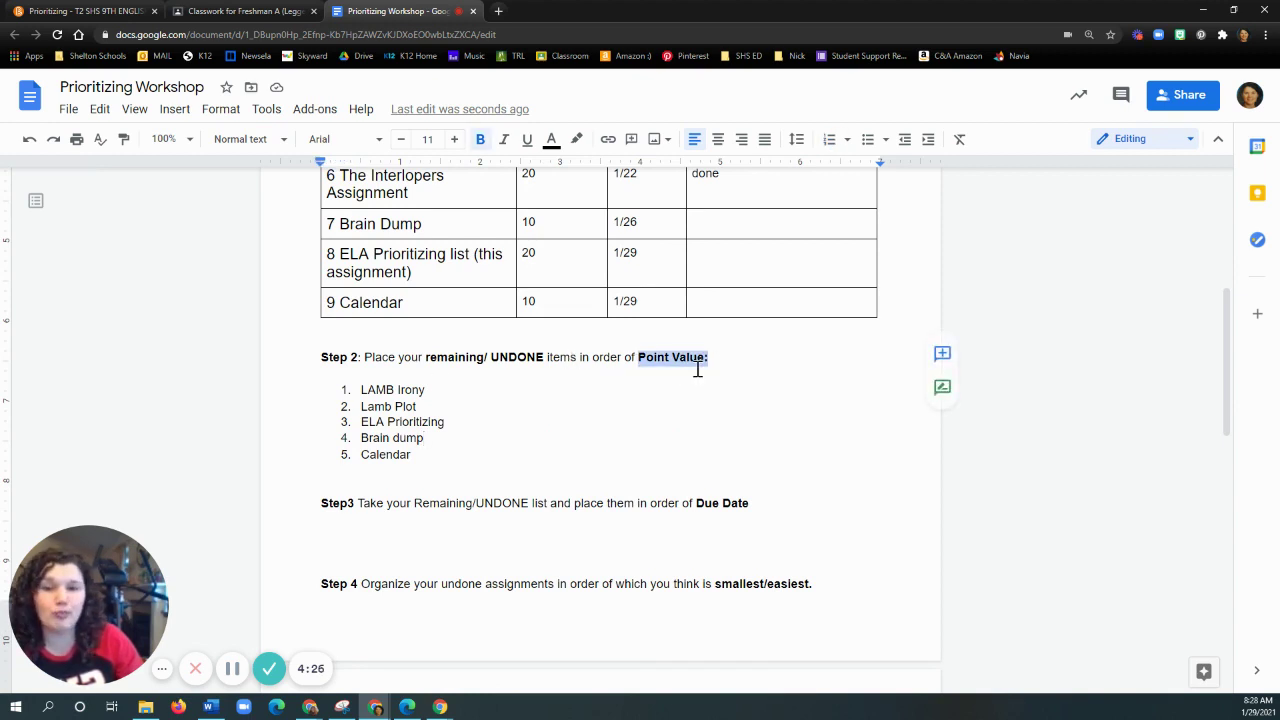
click(410, 455)
shift+click(362, 390)
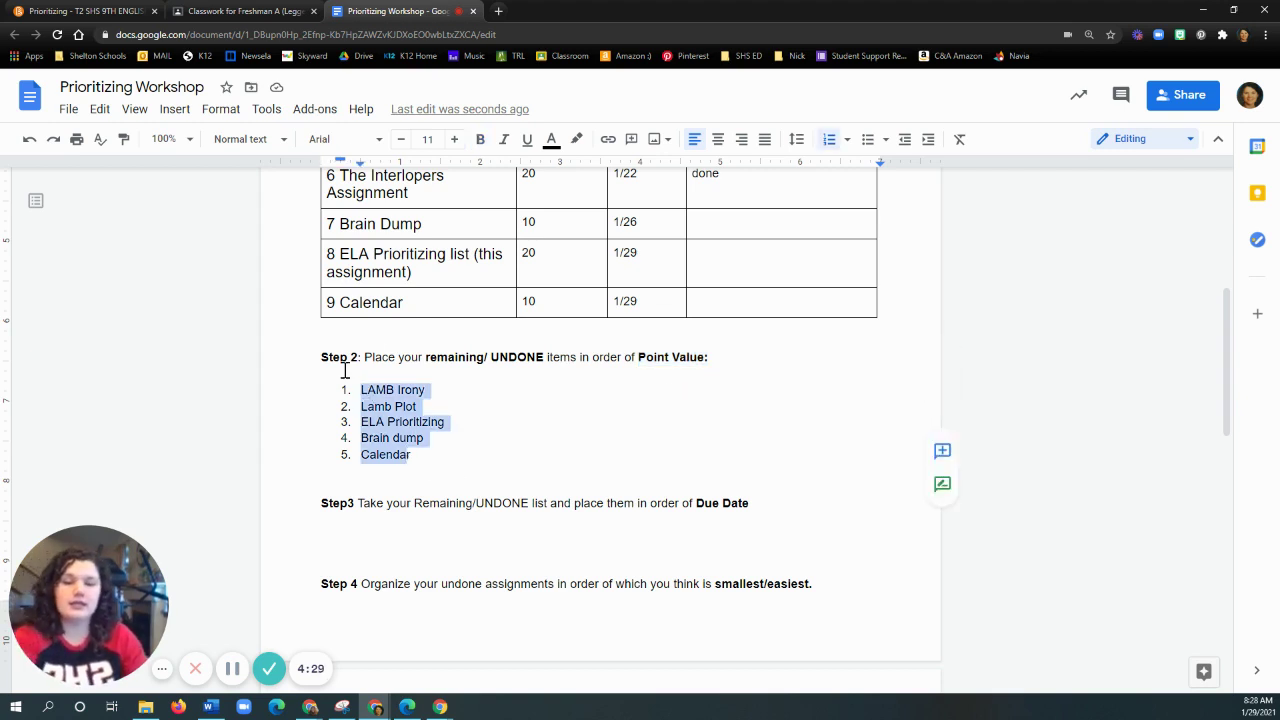
key(ctrl+c)
click(366, 531)
key(ctrl+v)
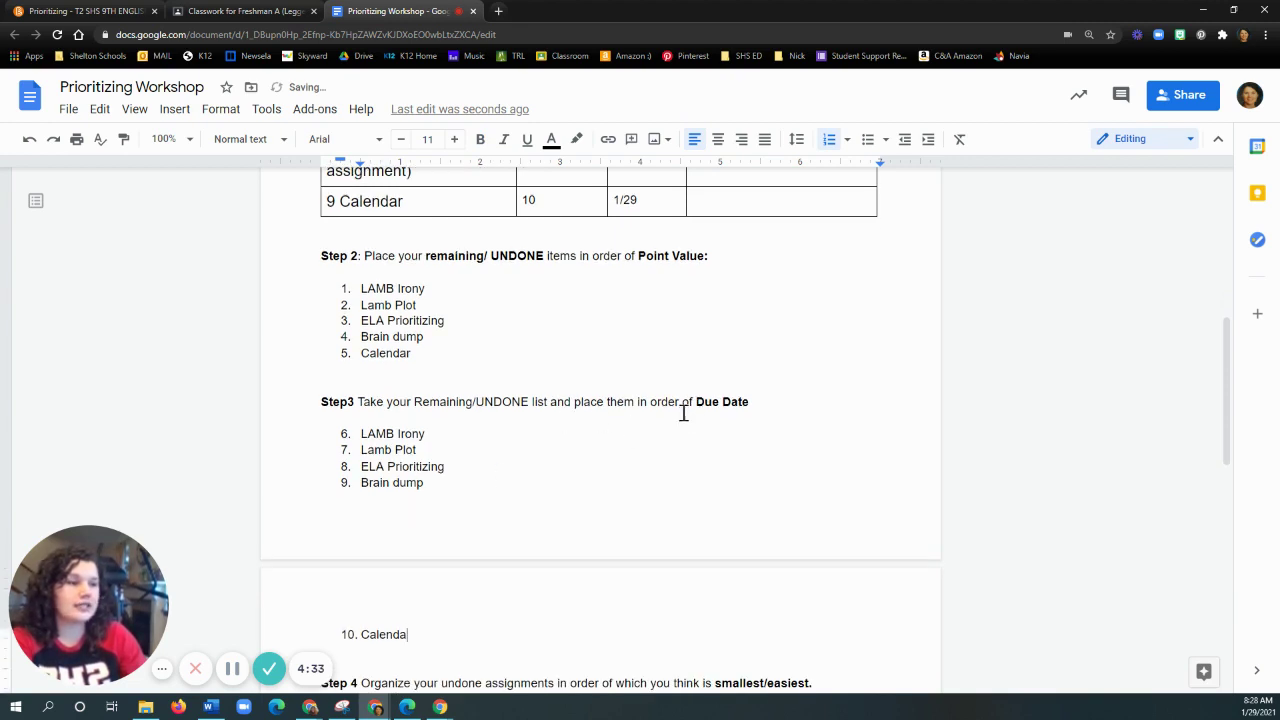
Step: Correct the last item of the Step 3 list to read "Calendar"
drag(757, 403, 695, 403)
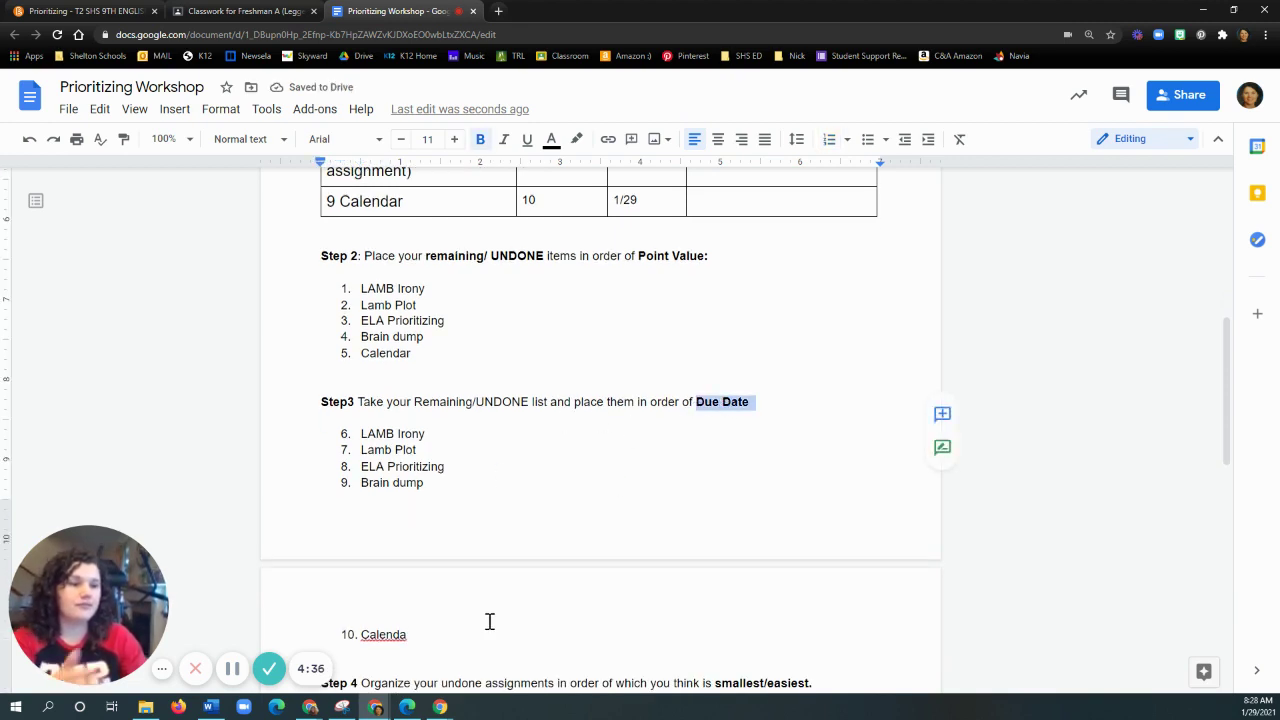
click(435, 636)
text(r)
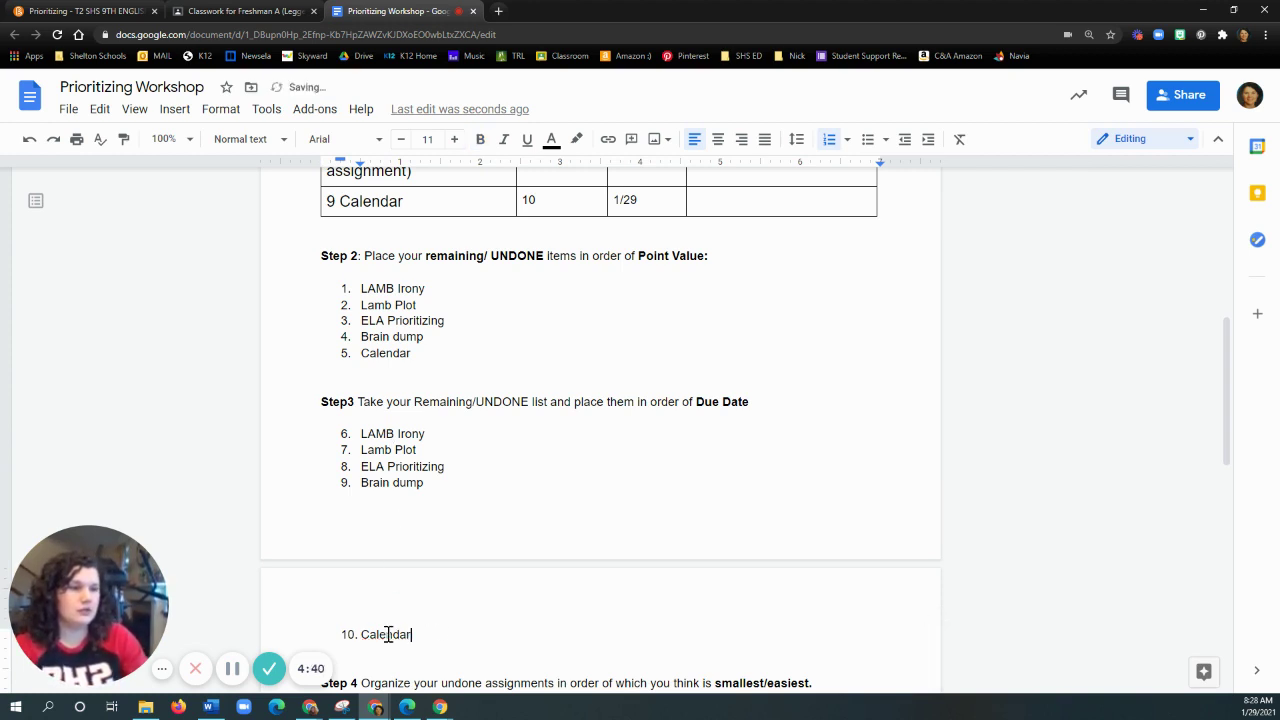
Step: Move ELA Prioritizing below Brain dump in the Step 3 list so the items follow due date order
click(448, 468)
double_click(416, 470)
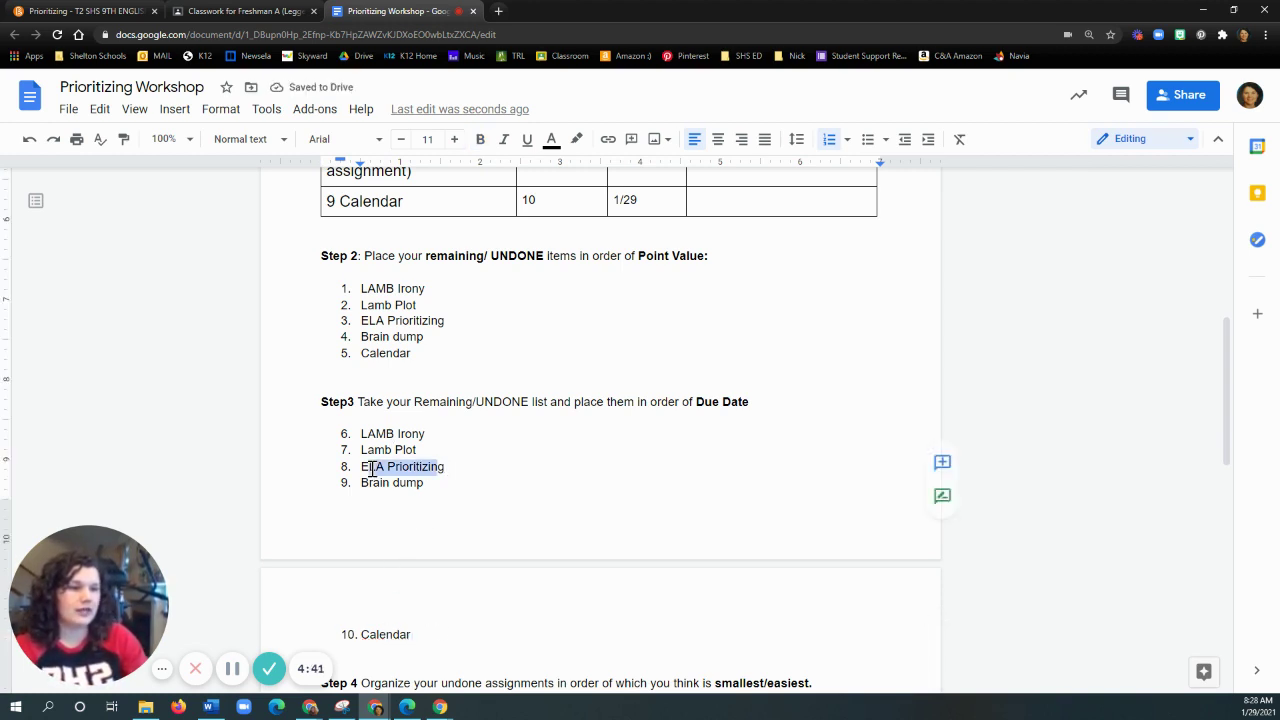
drag(450, 467, 363, 468)
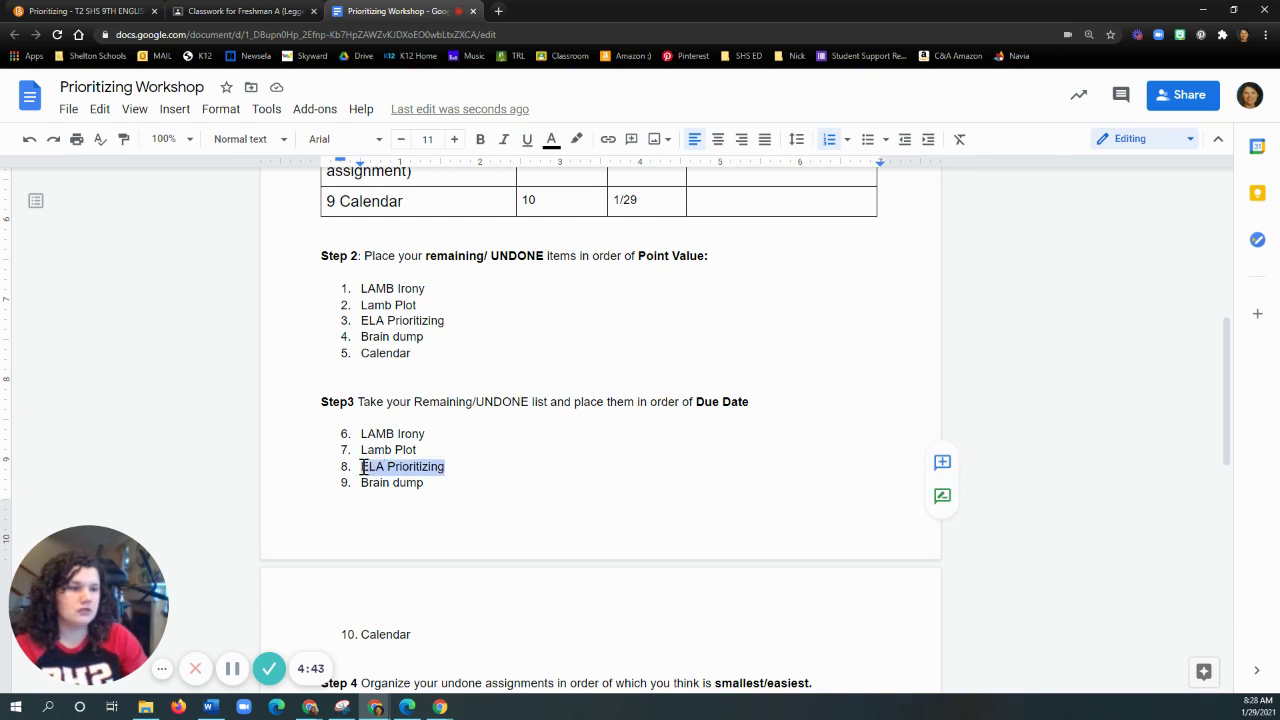
key(BackSpace)
key(BackSpace)
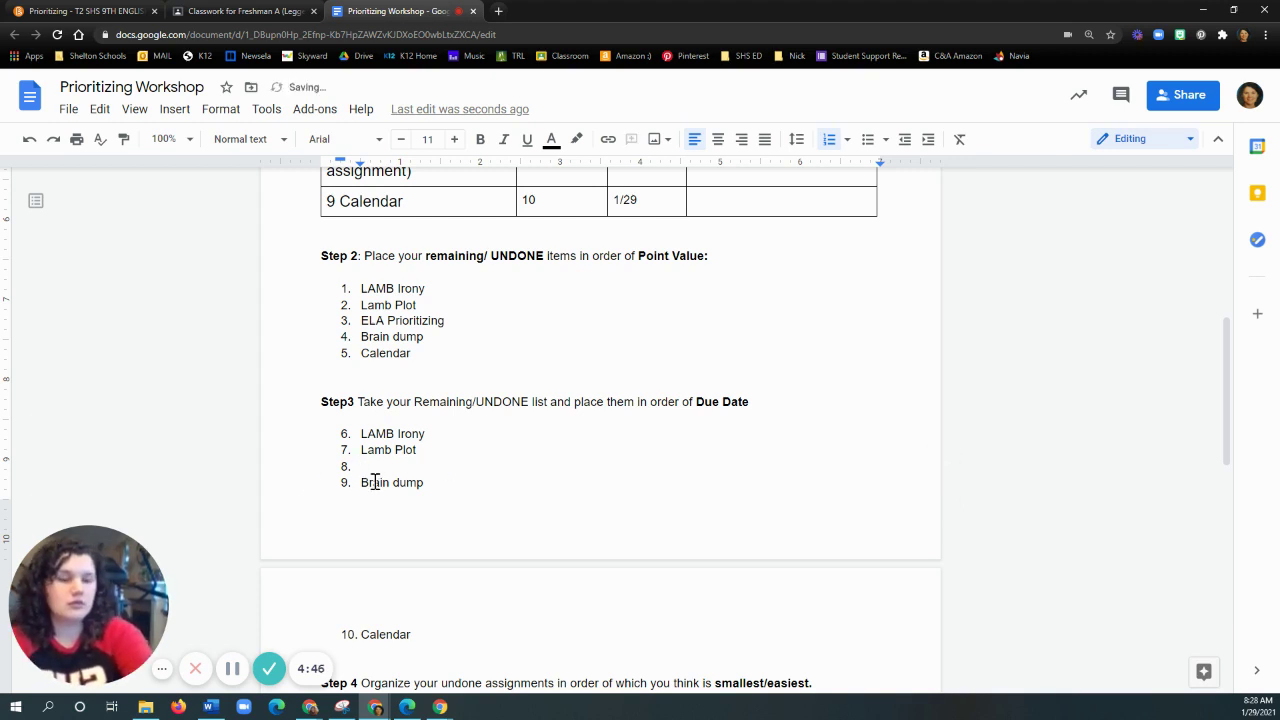
key(BackSpace)
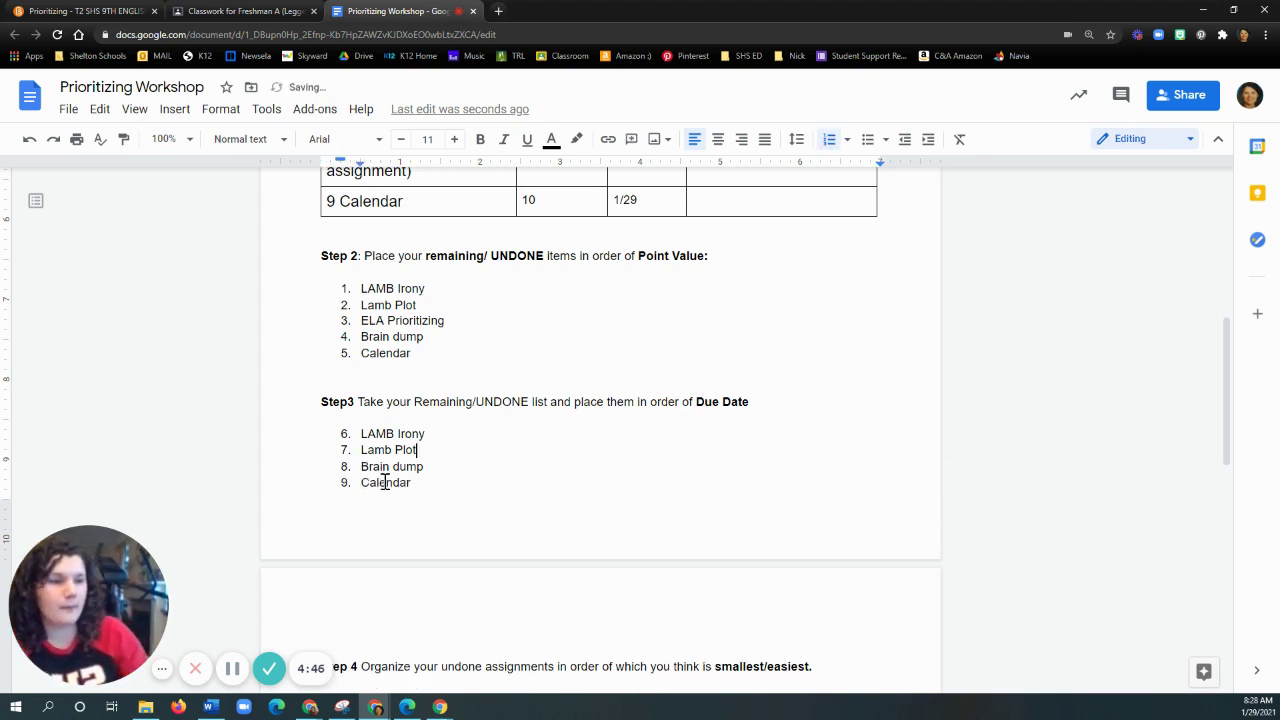
double_click(435, 468)
key(Return)
key(ctrl+v)
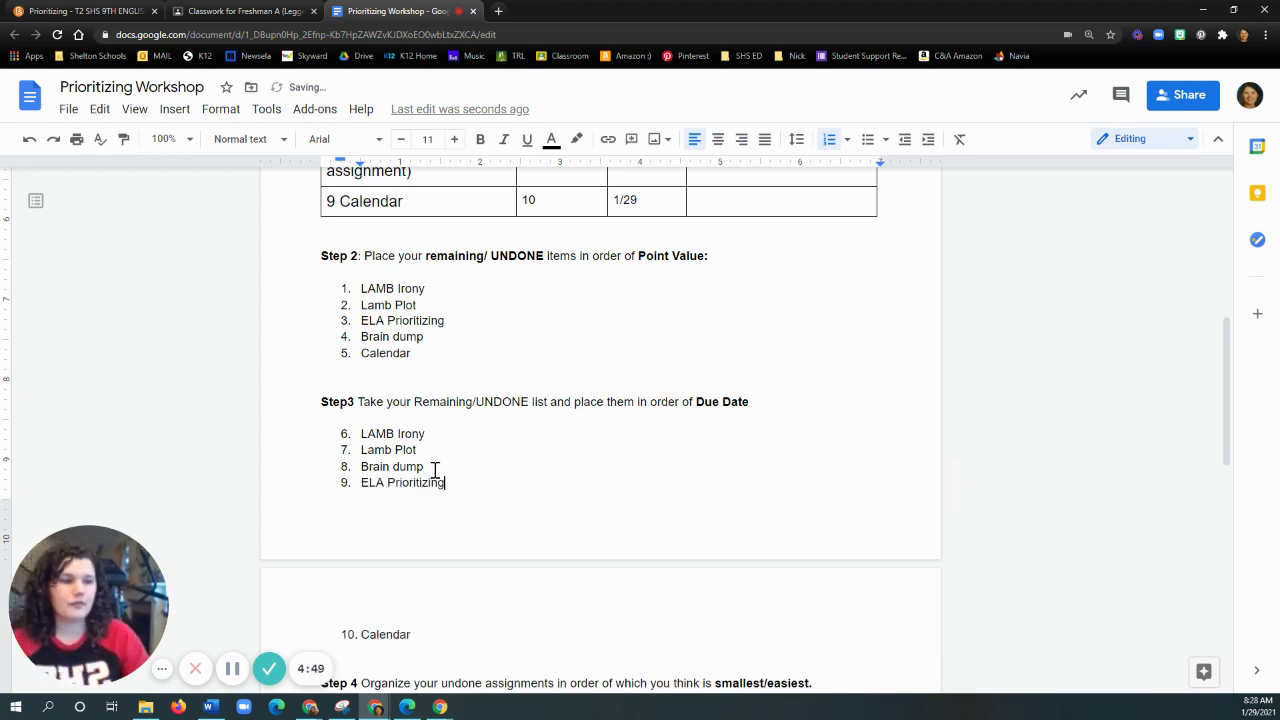
Step: Examine the Step 4 instruction about organizing undone assignments by smallest/easiest
click(450, 645)
scroll(430, 615, down, 2)
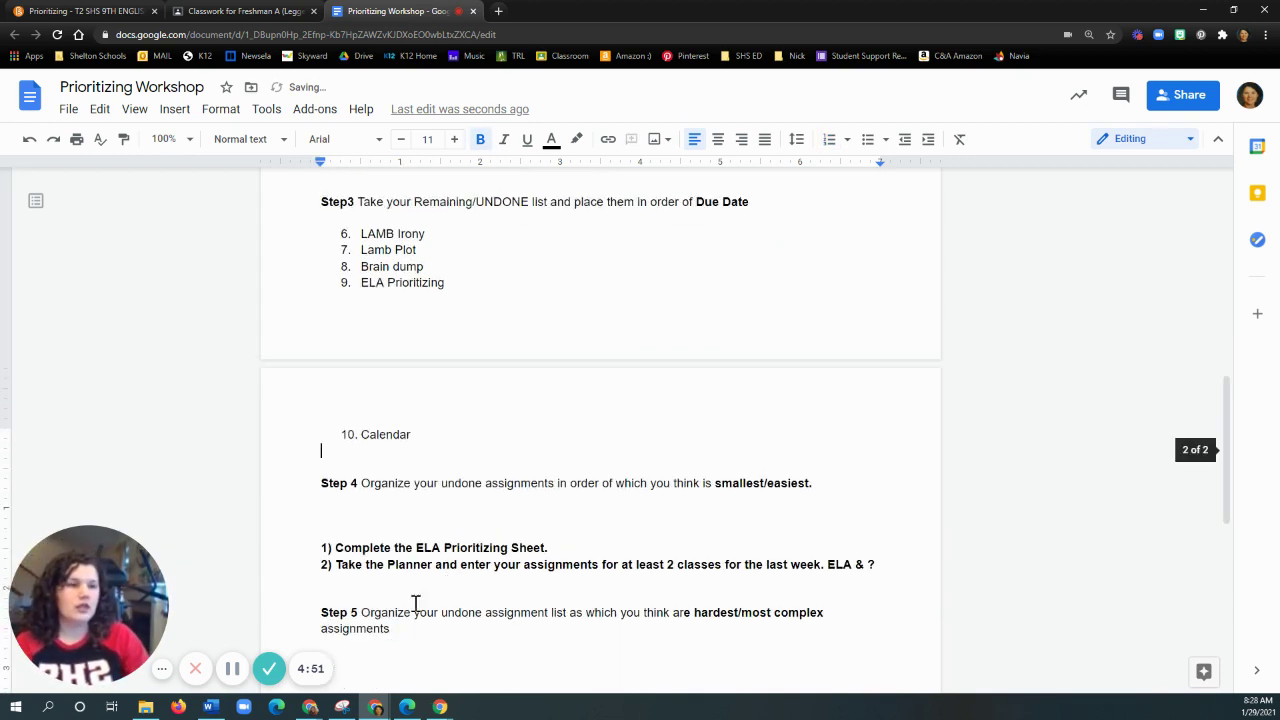
click(364, 512)
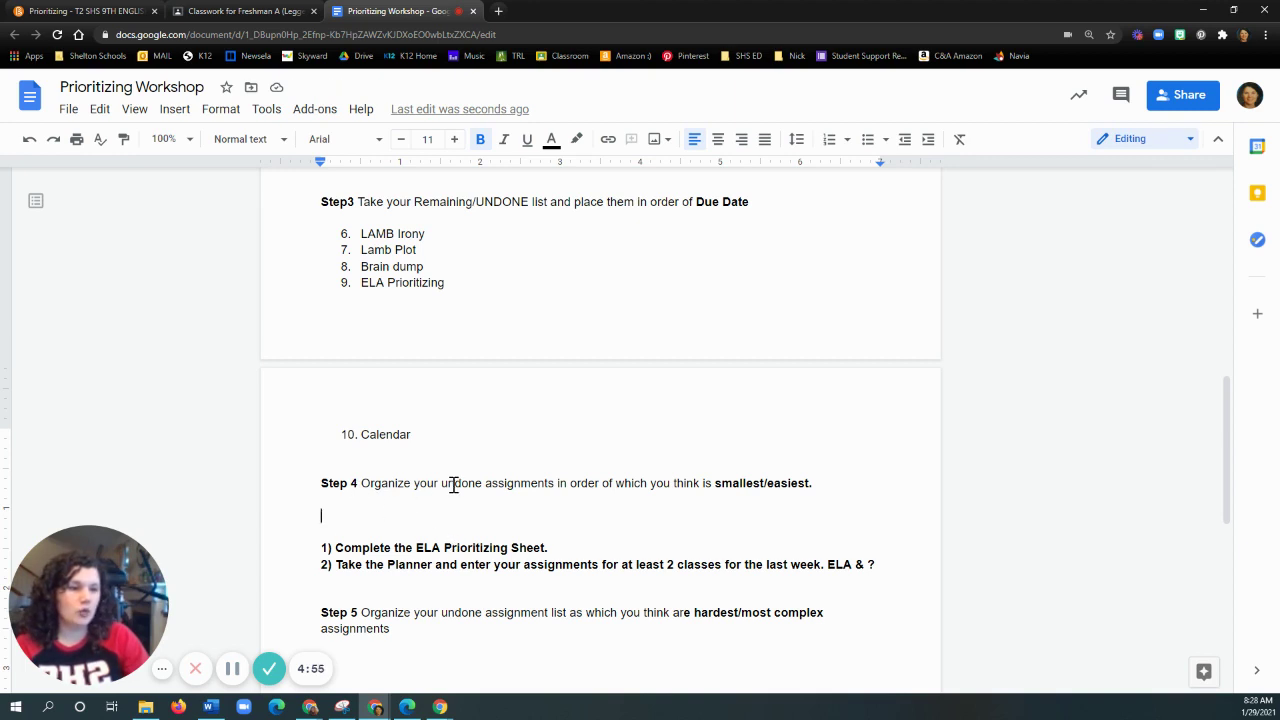
drag(453, 485, 674, 486)
click(582, 511)
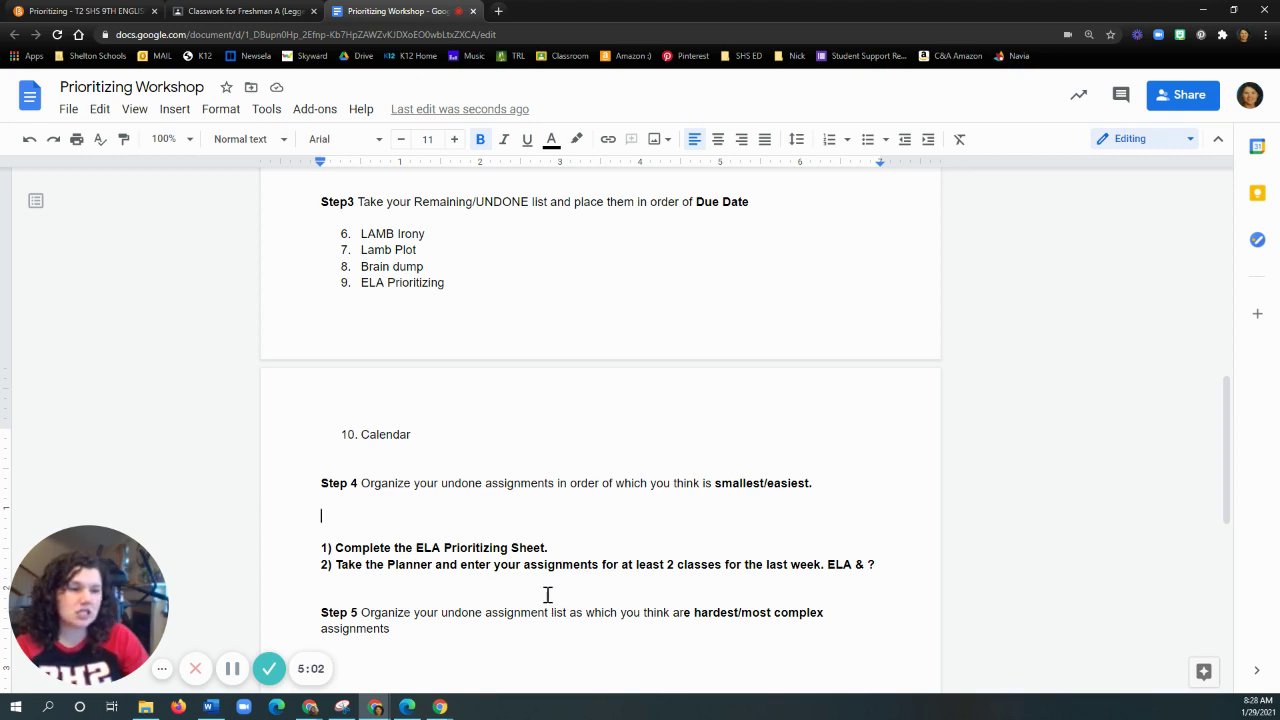
Step: Delete the two bold numbered instructions about the ELA Prioritizing Sheet and the Planner between Steps 4 and 5, including their leftover blank lines
scroll(558, 598, down, 2)
drag(559, 414, 301, 414)
key(BackSpace)
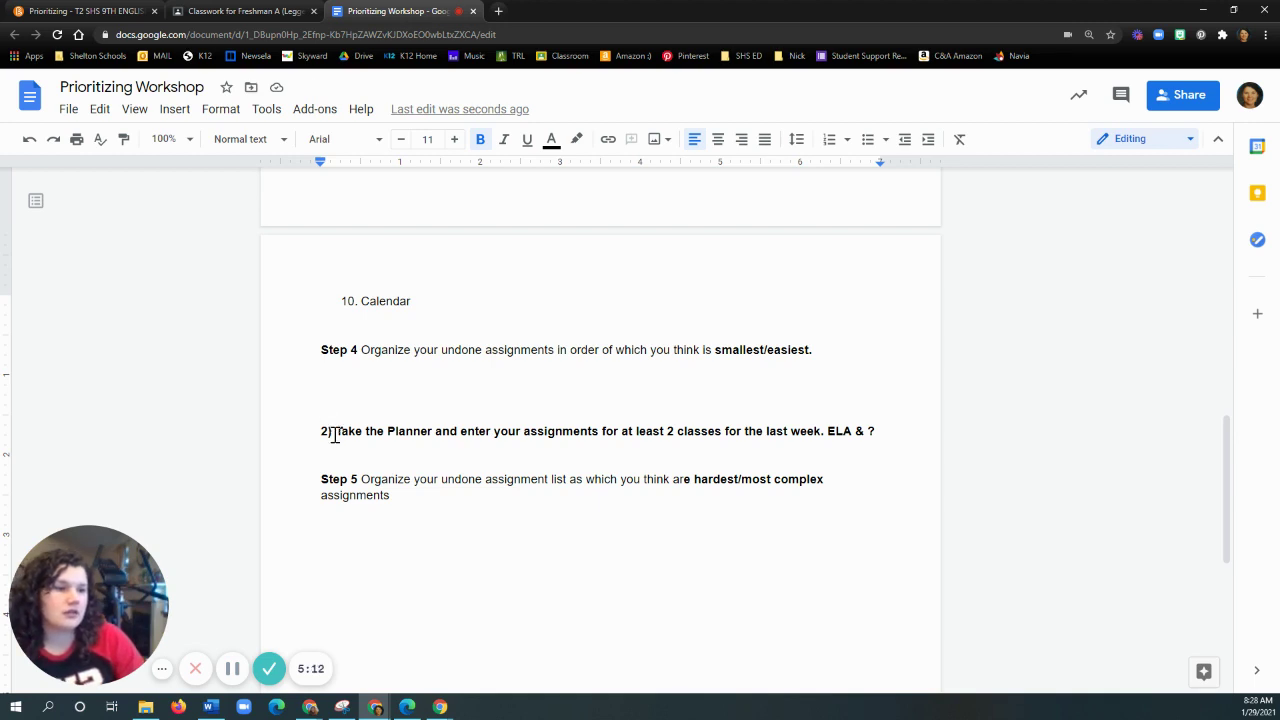
drag(877, 433, 312, 422)
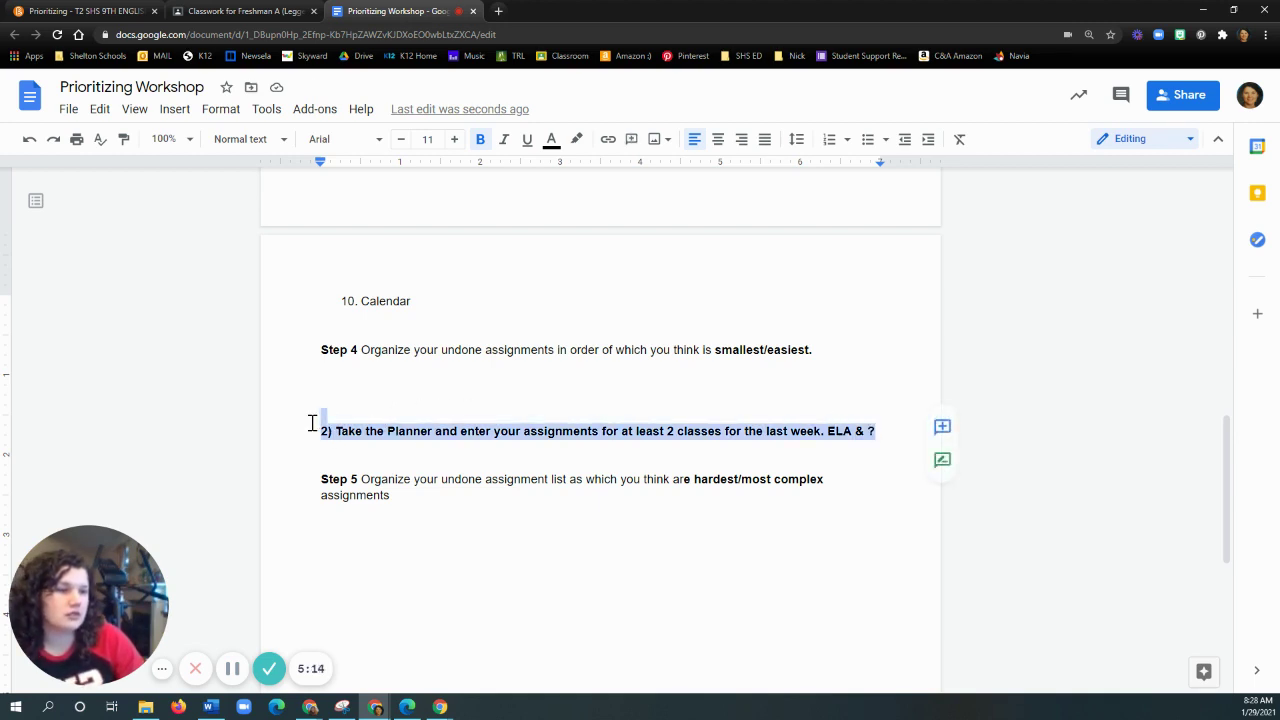
key(BackSpace)
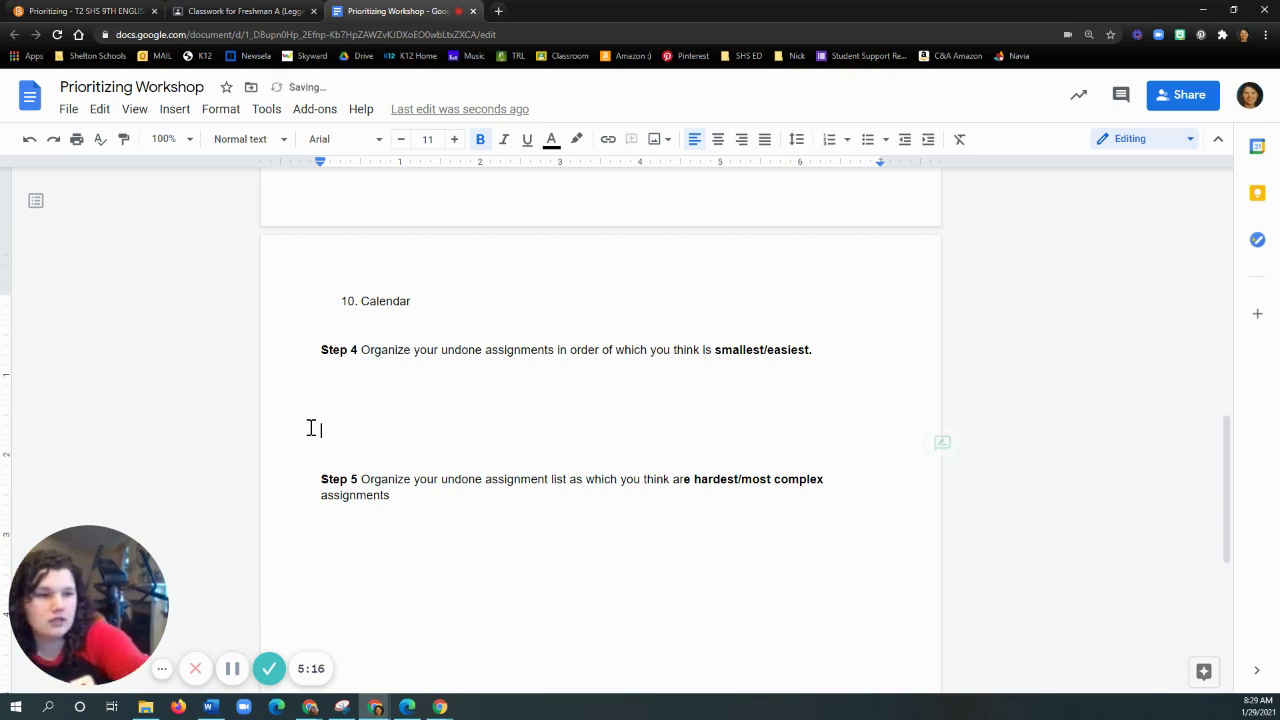
key(BackSpace)
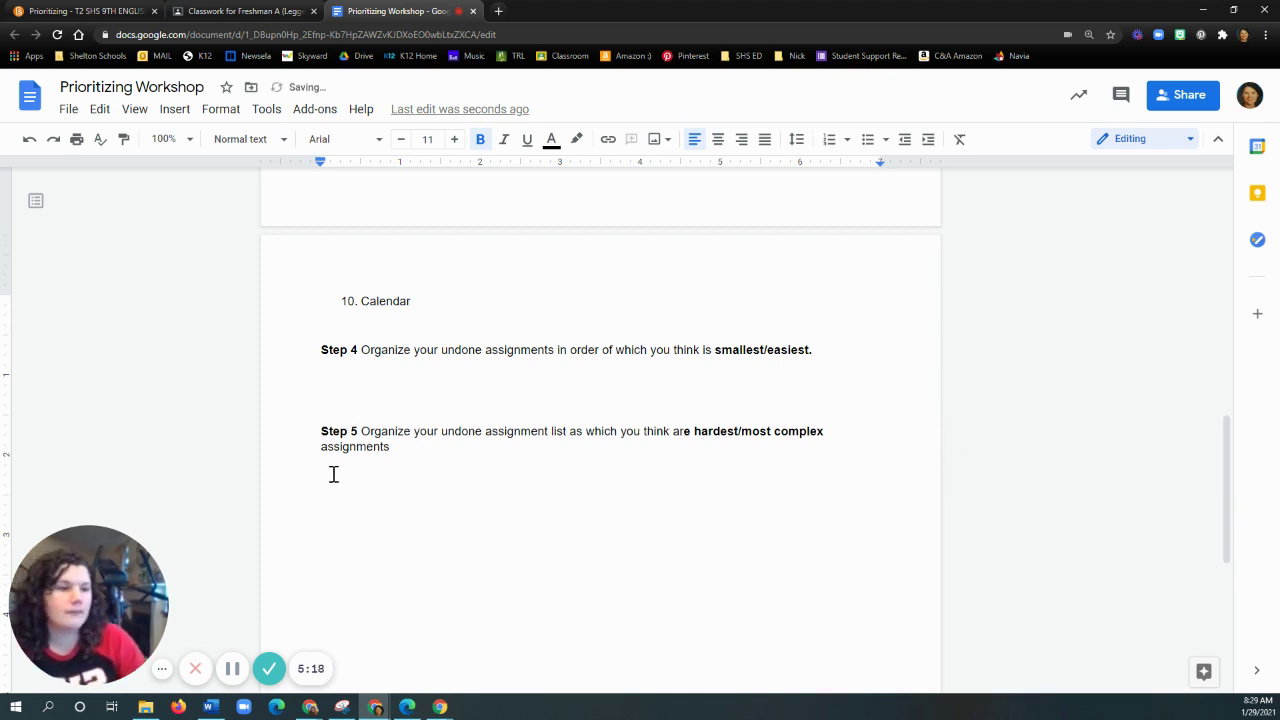
Step: Review the Step 4 smallest/easiest and Step 5 hardest/most complex instructions together with the numbered lists under Steps 2 and 3
drag(722, 350, 806, 350)
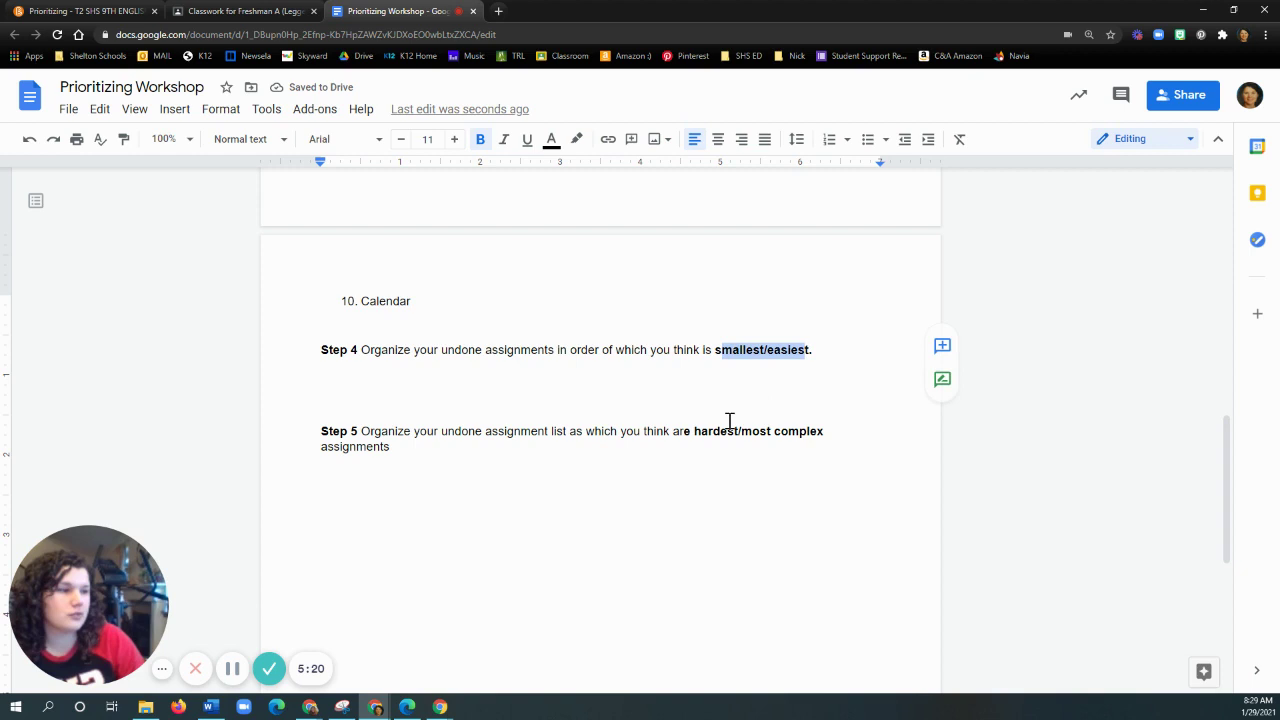
drag(697, 433, 826, 437)
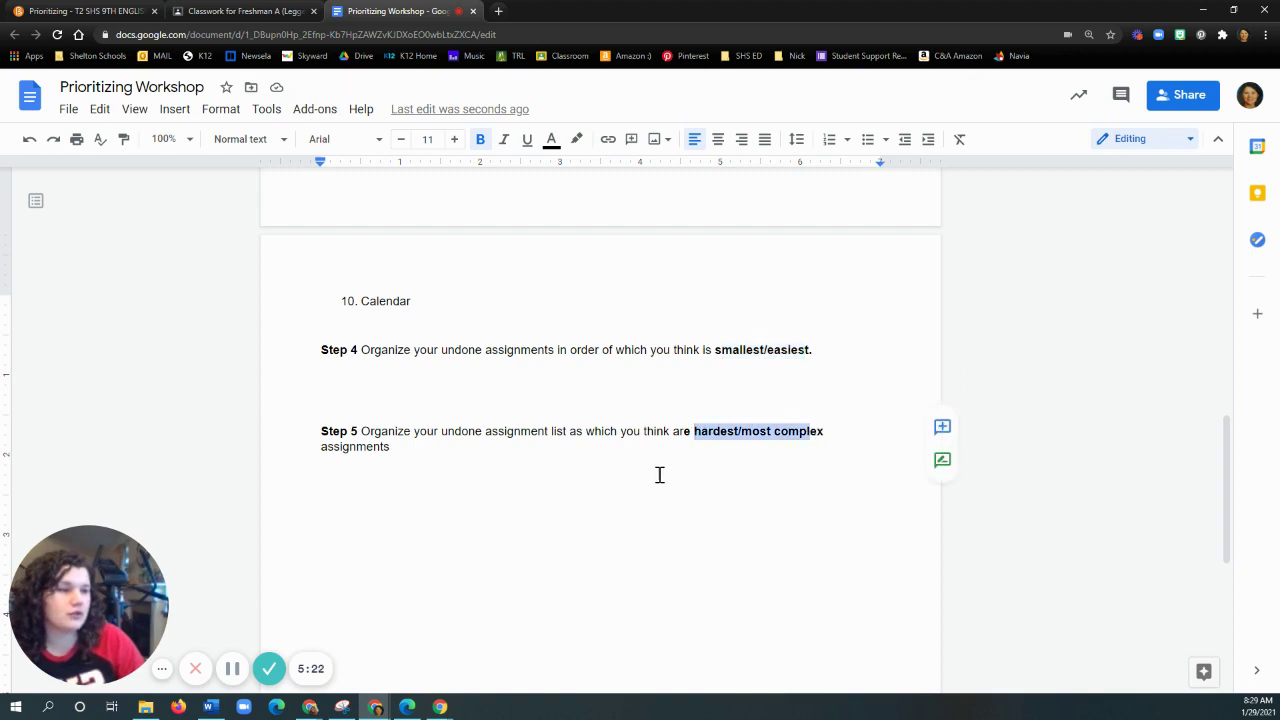
click(472, 531)
scroll(450, 603, up, 5)
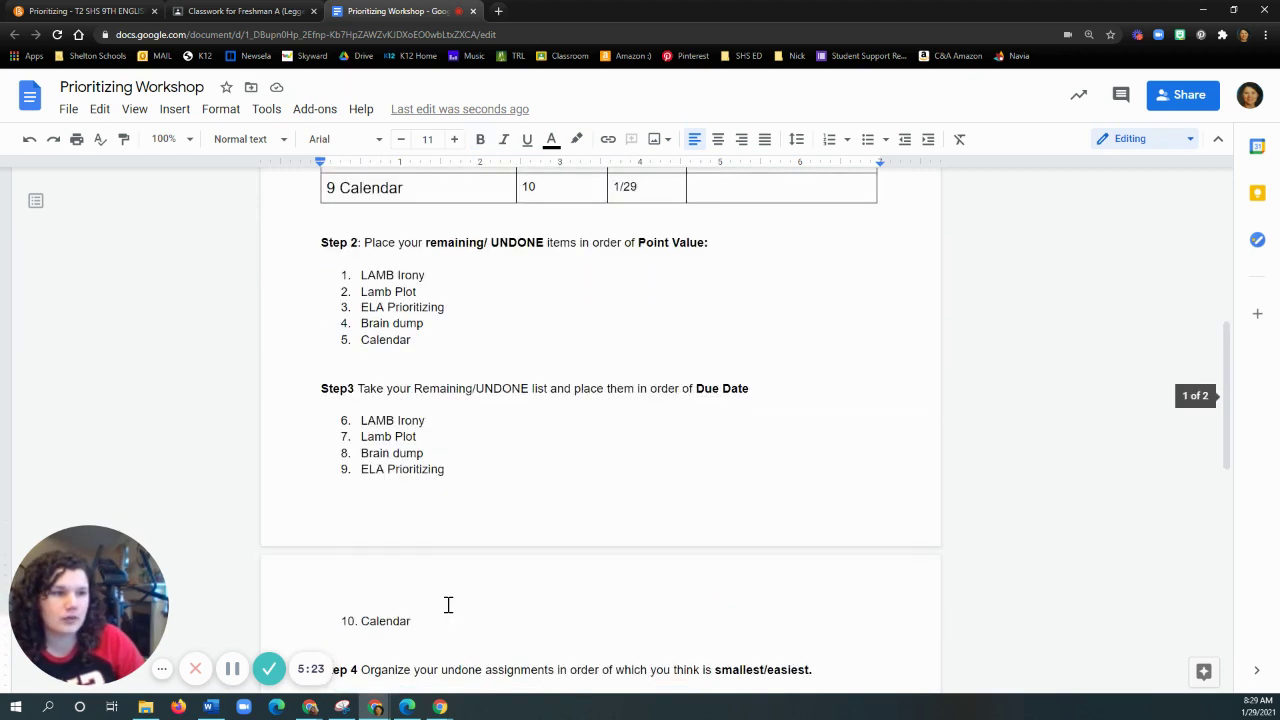
scroll(451, 610, up, 1)
drag(362, 421, 386, 487)
scroll(400, 535, down, 3)
drag(357, 422, 390, 655)
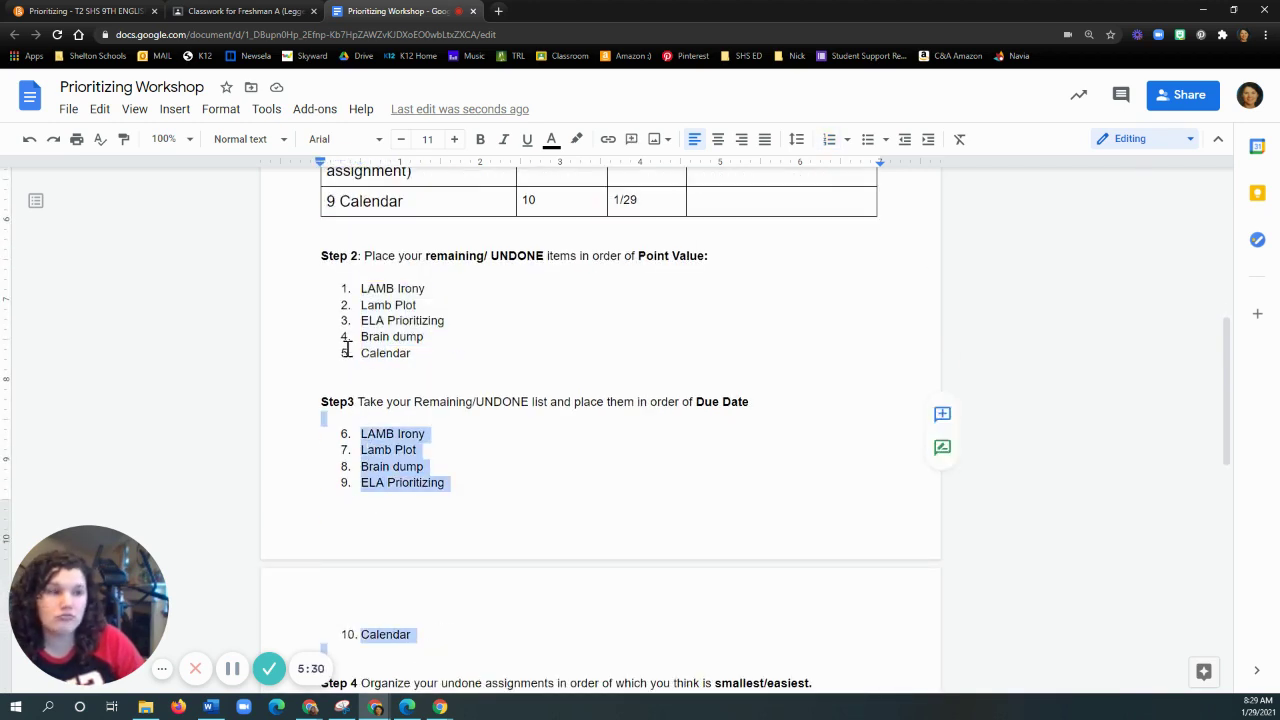
scroll(469, 597, down, 1)
scroll(469, 597, down, 6)
click(457, 551)
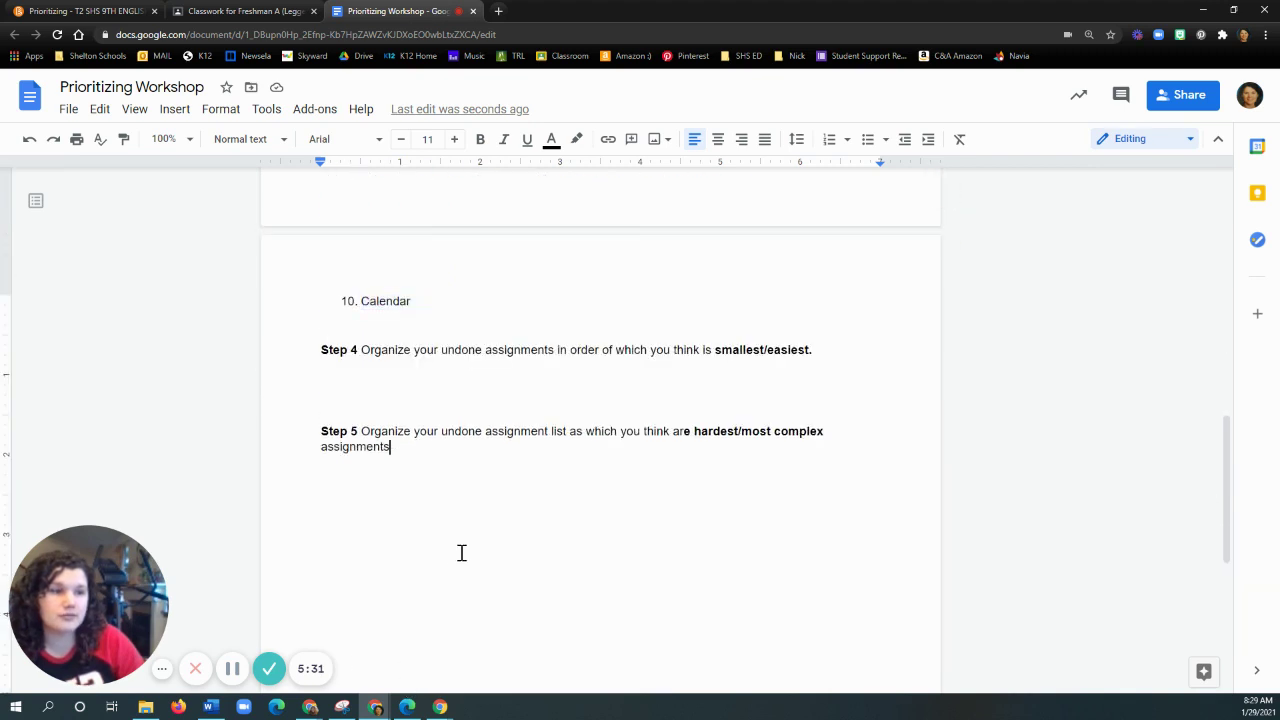
Step: Delete the sample numbered assignment lists under Step 3 and Step 2
scroll(454, 587, up, 4)
drag(416, 507, 368, 350)
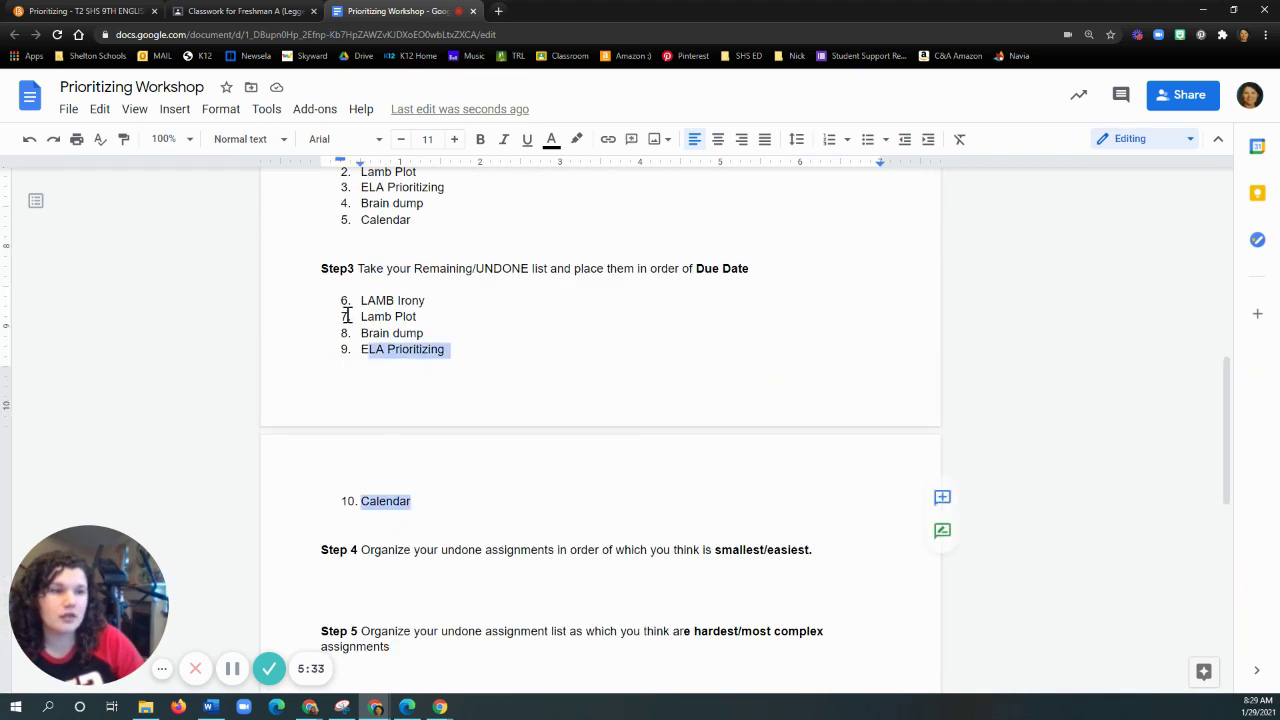
drag(346, 305, 347, 298)
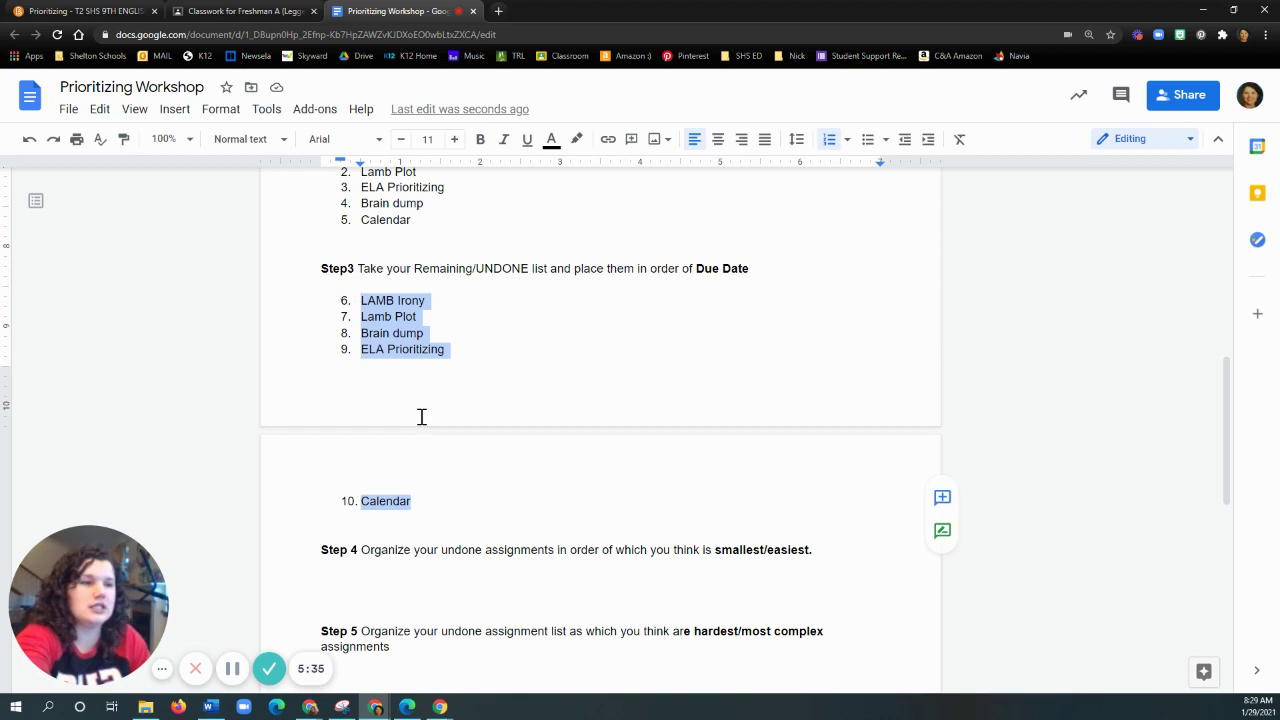
key(BackSpace)
scroll(430, 420, up, 5)
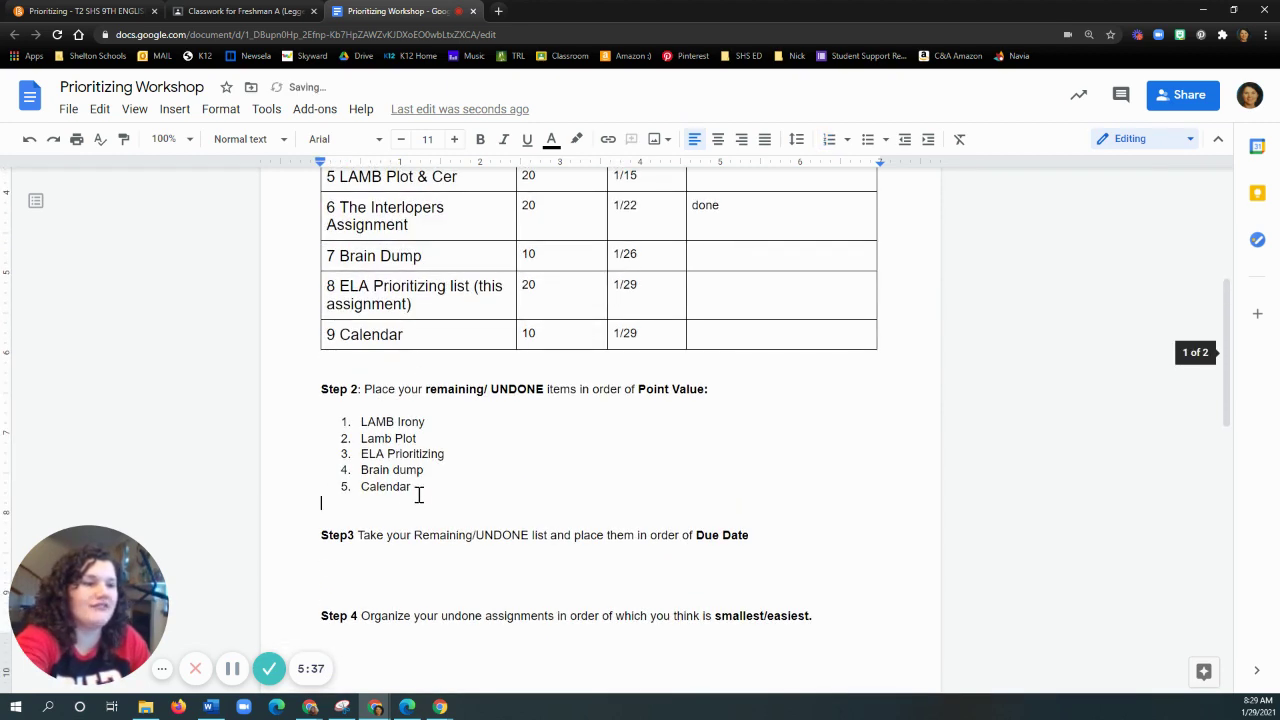
drag(419, 495, 340, 421)
key(BackSpace)
Step: Clear the done entries for The Interlopers, LAMB Characterization, Empathy Article and Credo CER from the chart's Done column
scroll(765, 260, up, 2)
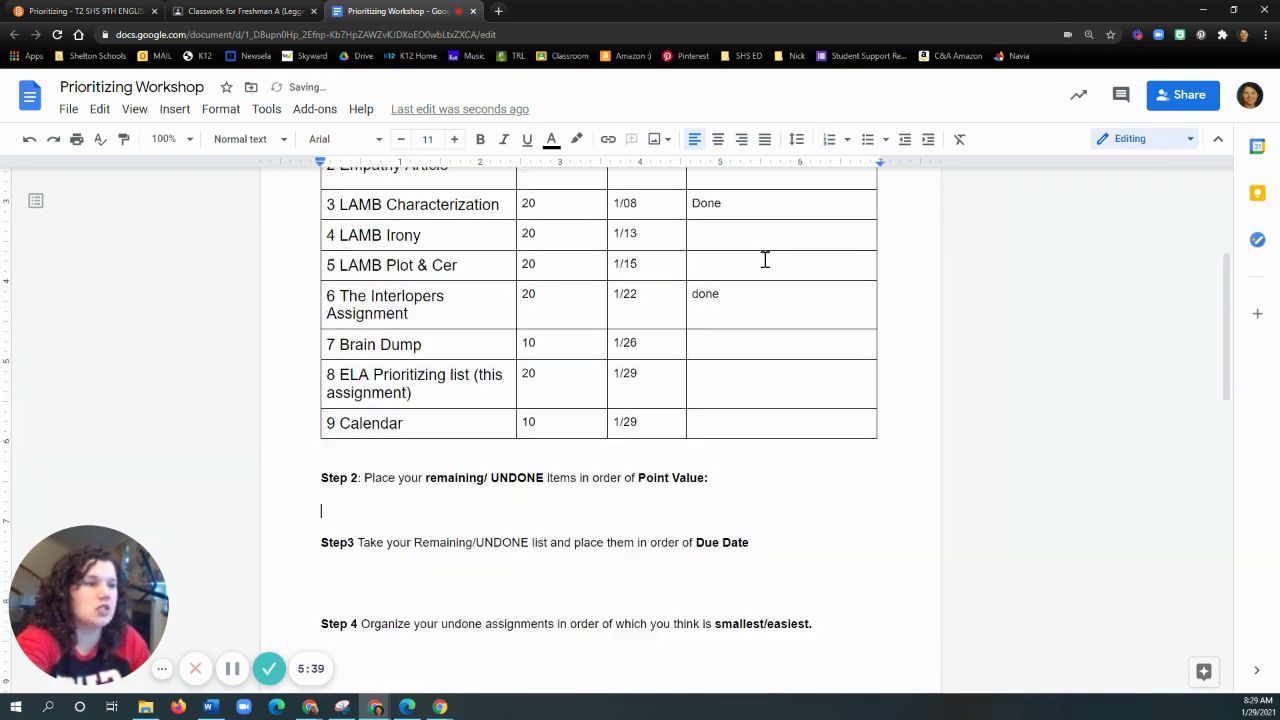
scroll(765, 260, up, 2)
double_click(698, 416)
key(BackSpace)
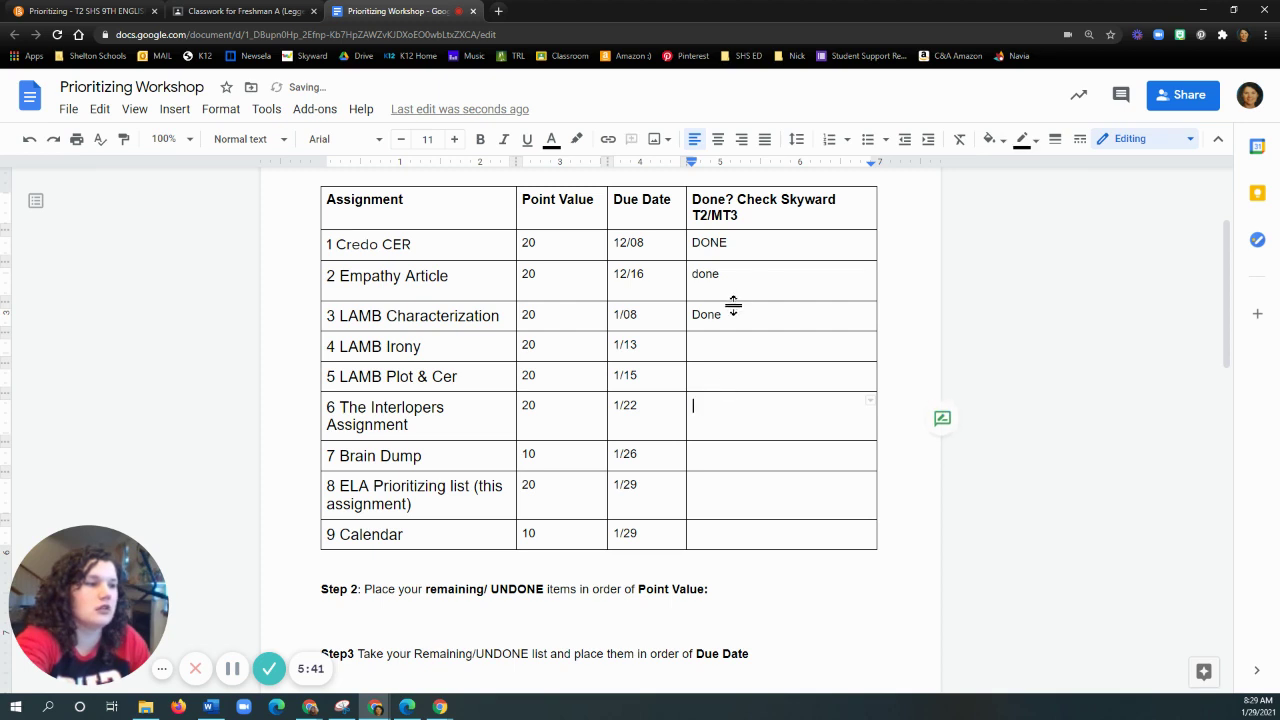
drag(730, 314, 689, 282)
key(BackSpace)
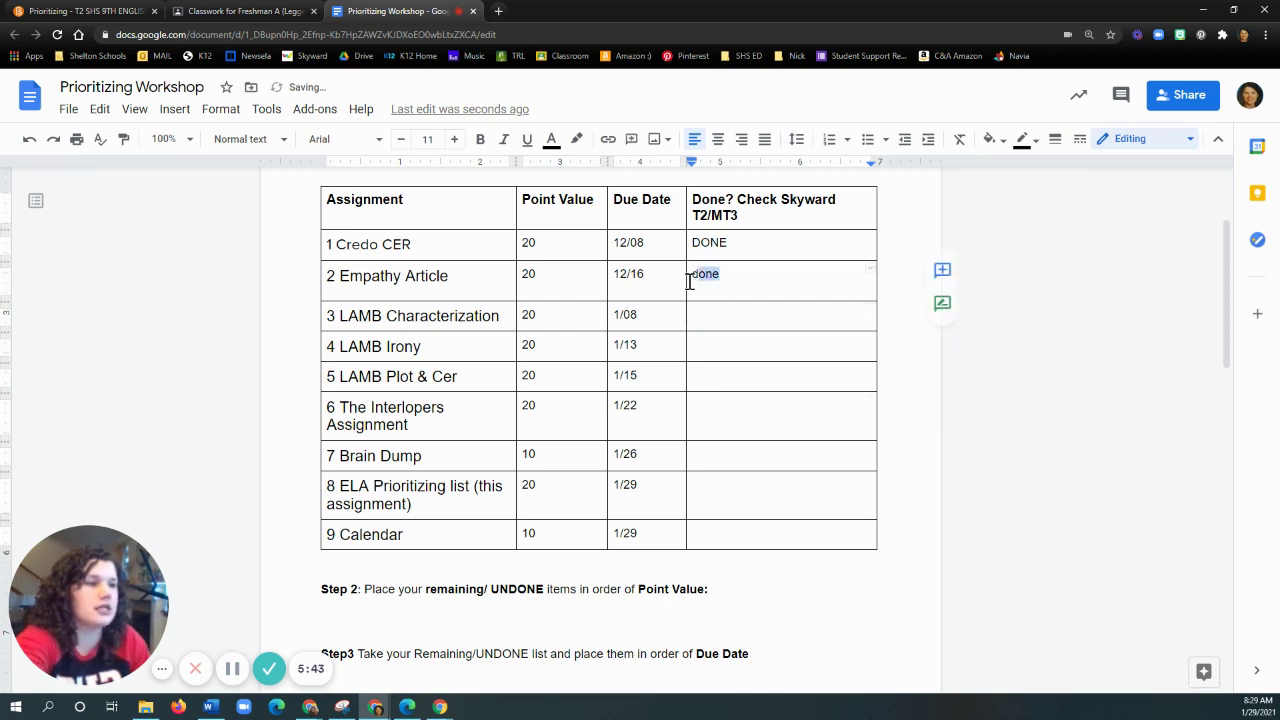
key(BackSpace)
double_click(706, 243)
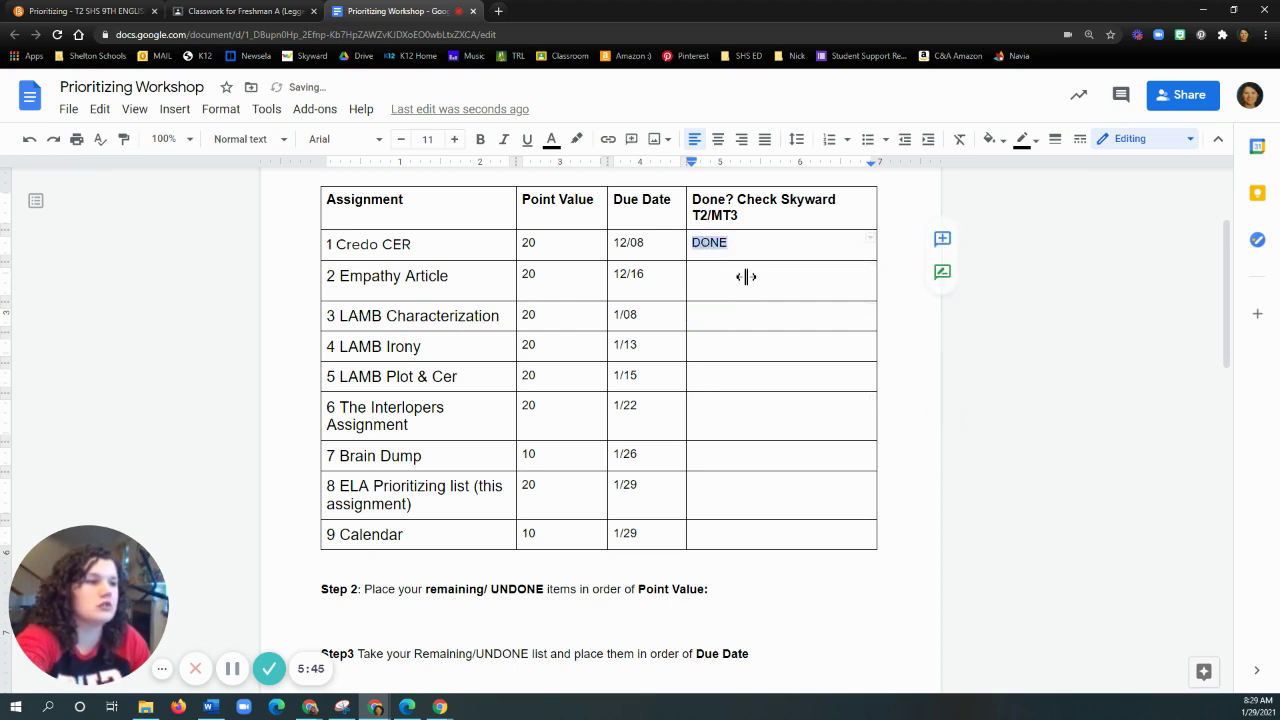
key(BackSpace)
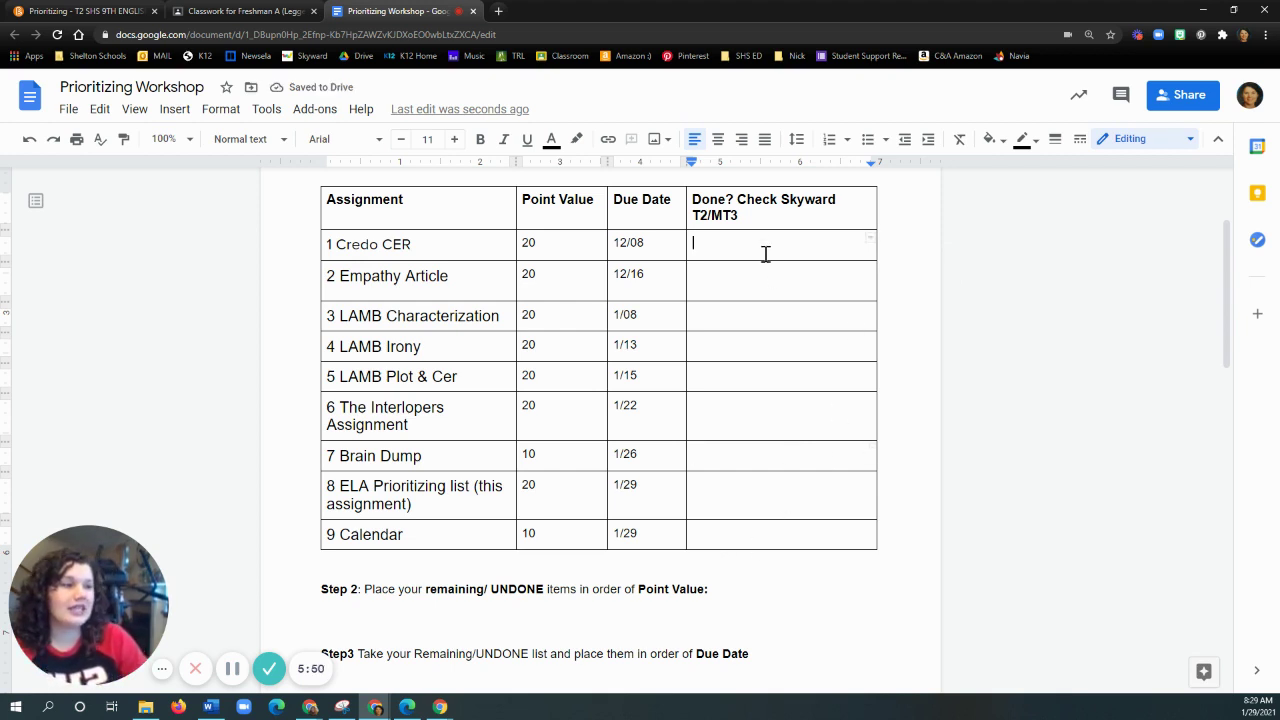
Step: Examine the chart's Done column, assignment names, point values and due dates, along with the steps below it
drag(766, 251, 791, 537)
click(772, 542)
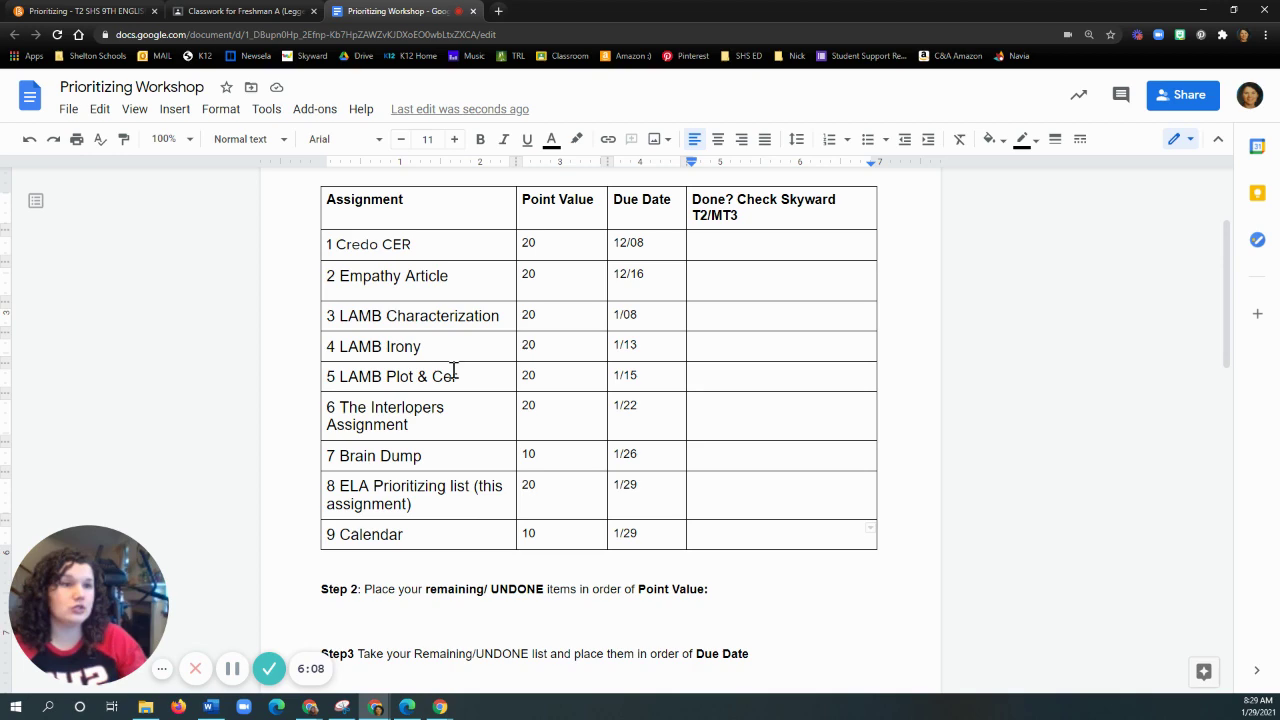
scroll(664, 589, down, 3)
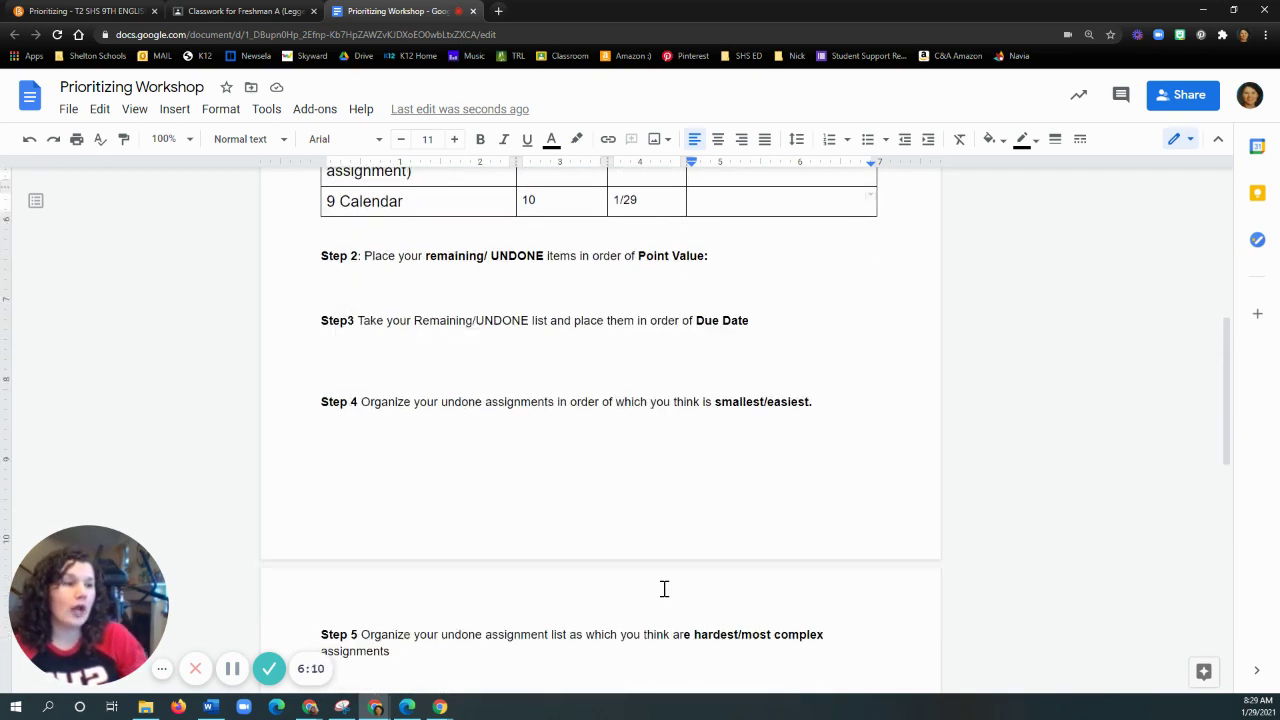
scroll(664, 589, up, 5)
drag(335, 478, 429, 555)
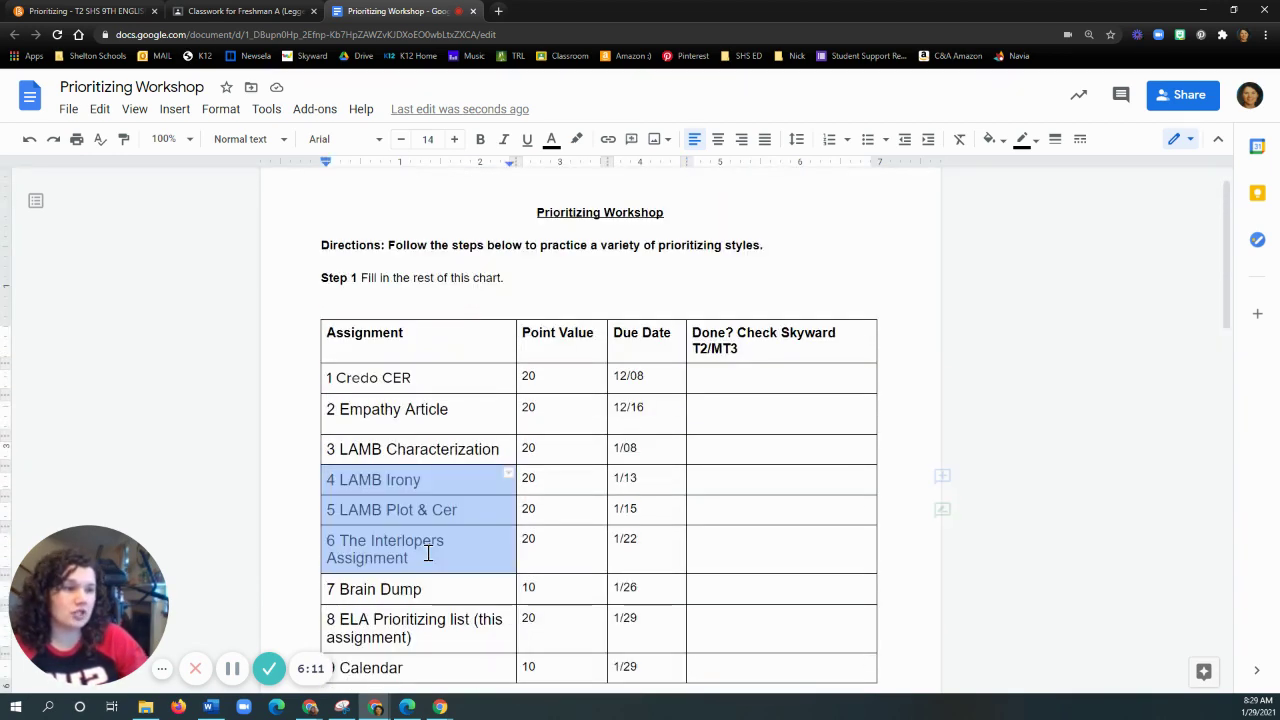
scroll(560, 420, down, 1)
click(617, 414)
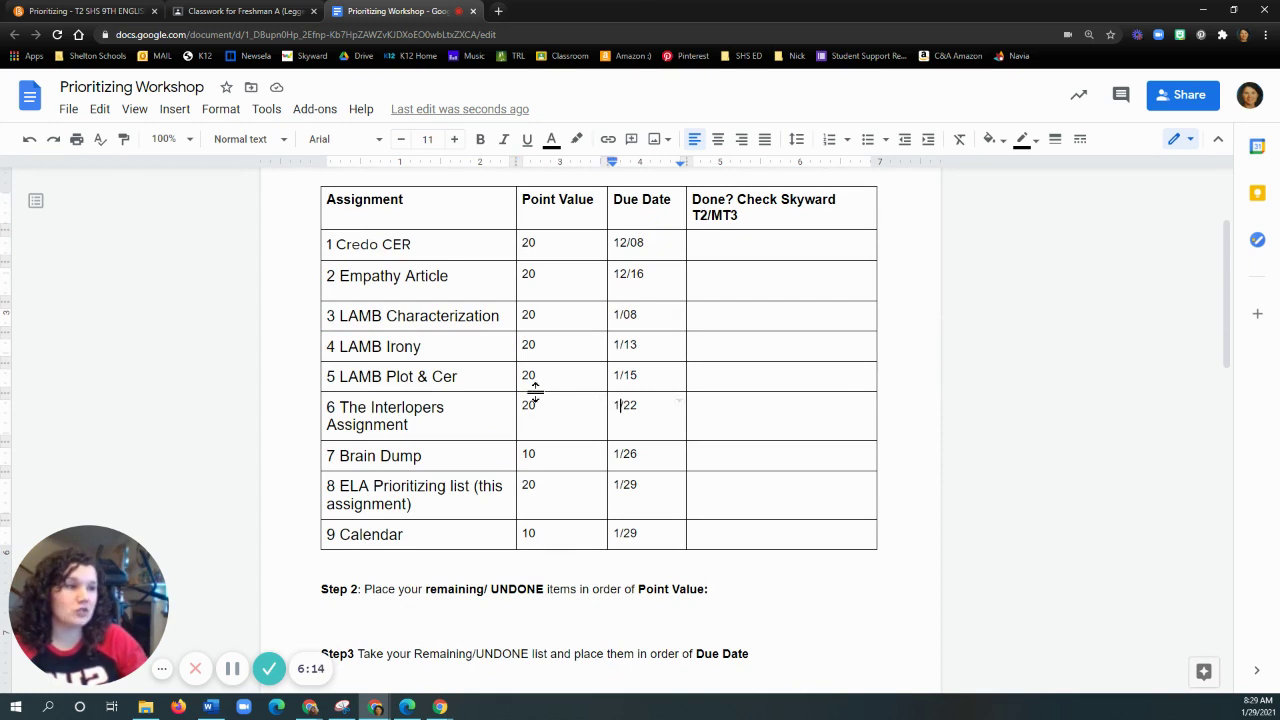
triple_click(557, 205)
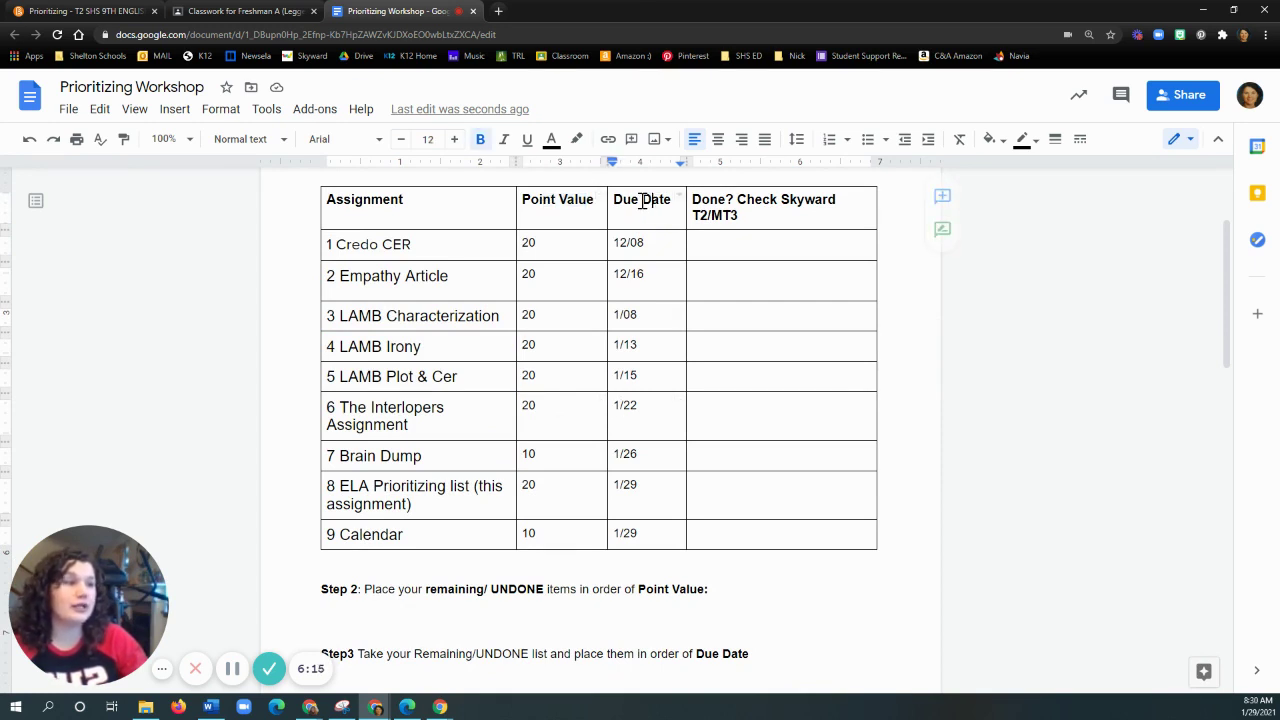
drag(651, 200, 624, 203)
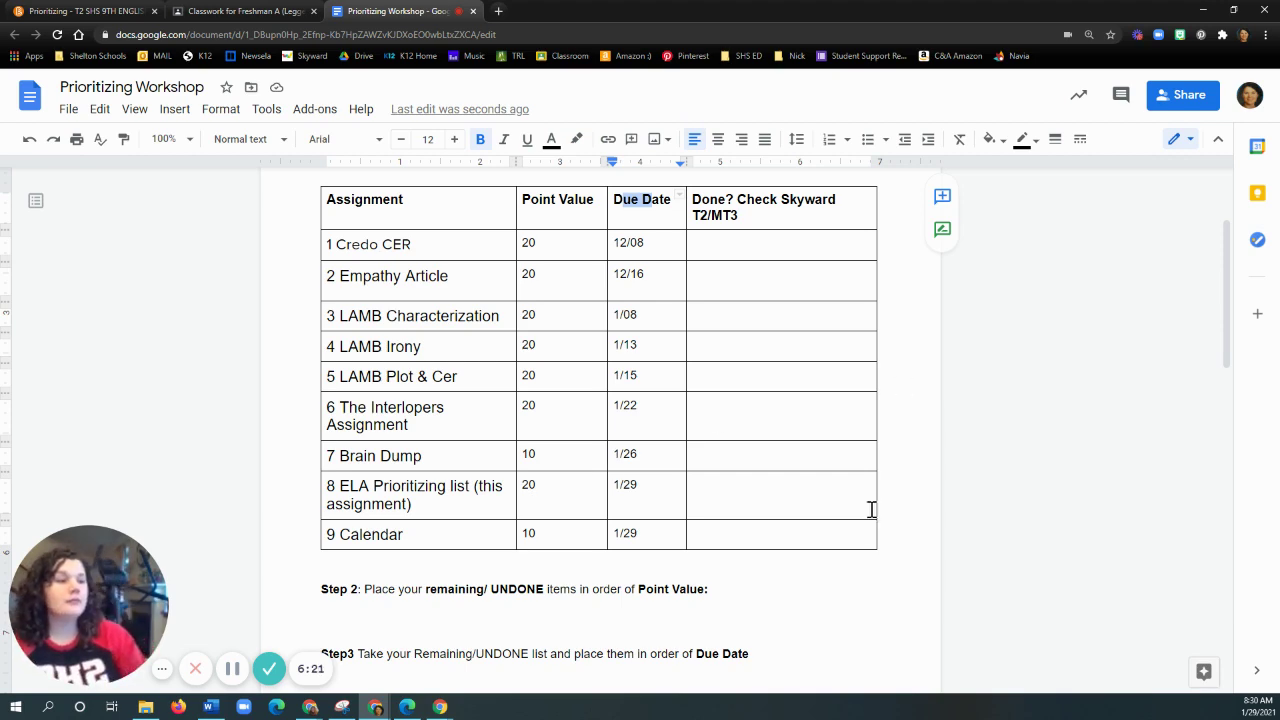
Step: Review the Step 5 instruction and the chart's full assignment list from Credo CER to Calendar
scroll(851, 534, down, 5)
scroll(853, 538, up, 5)
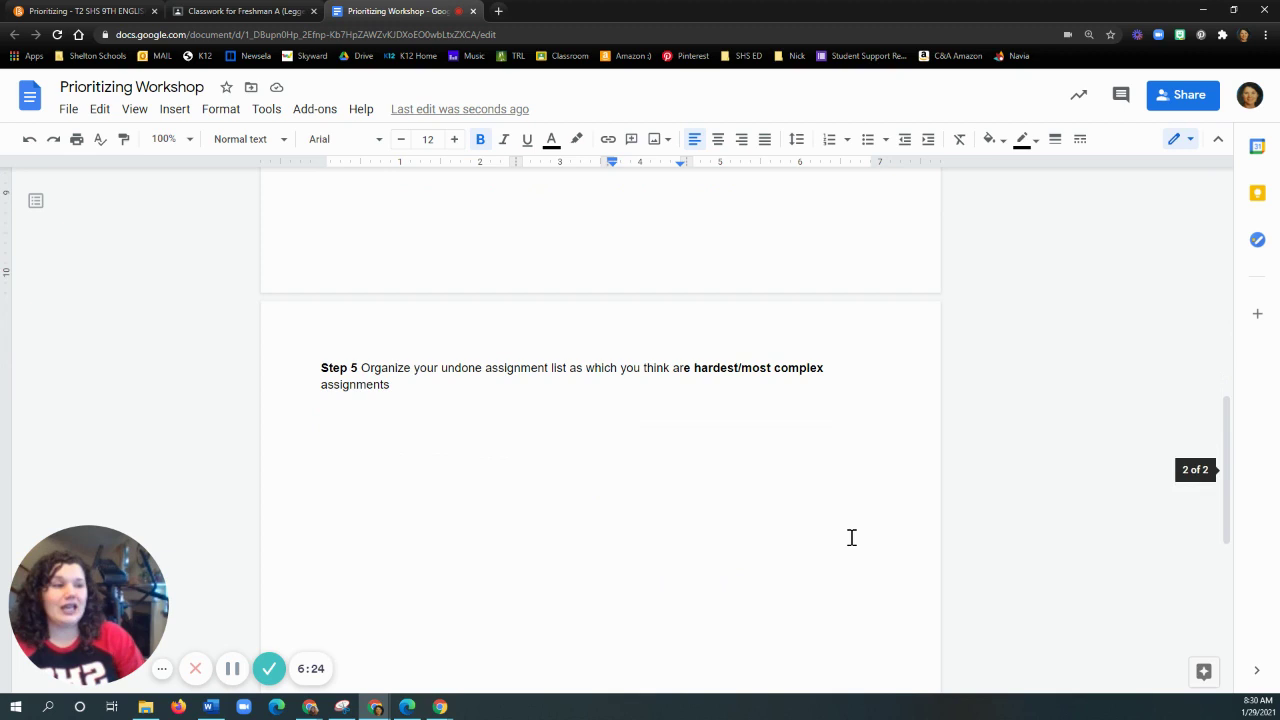
scroll(851, 538, up, 3)
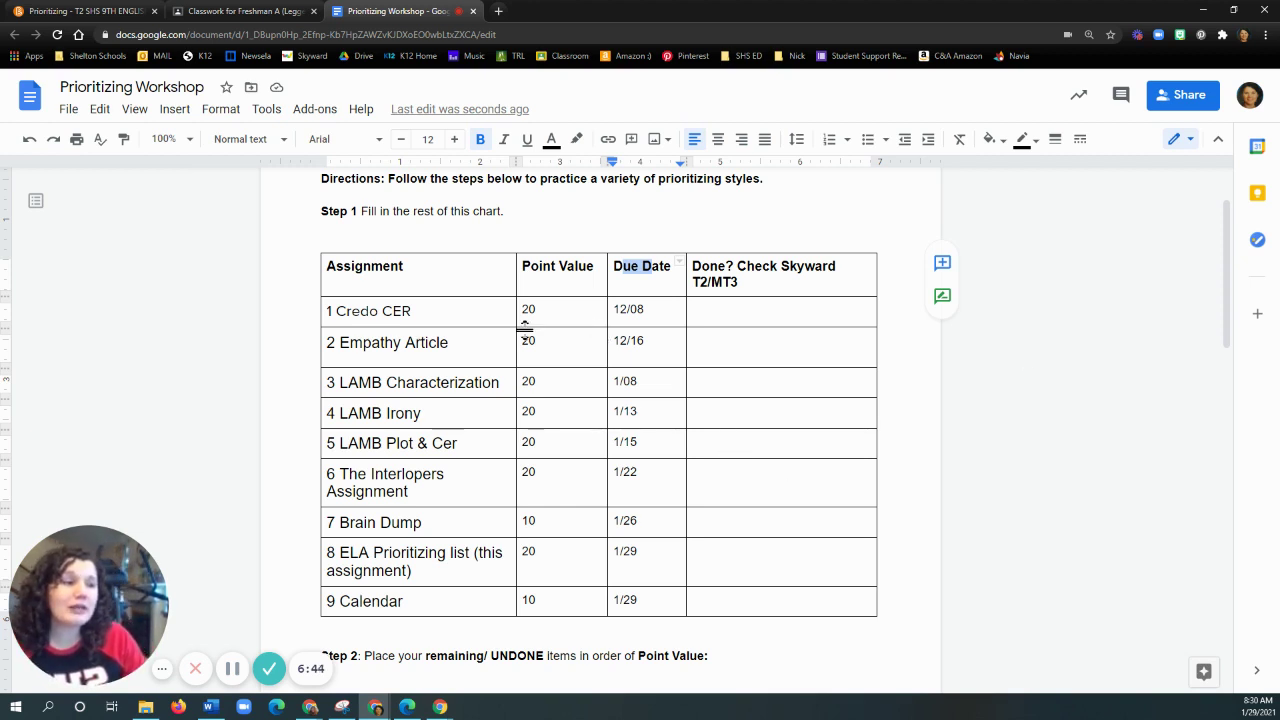
drag(345, 310, 399, 604)
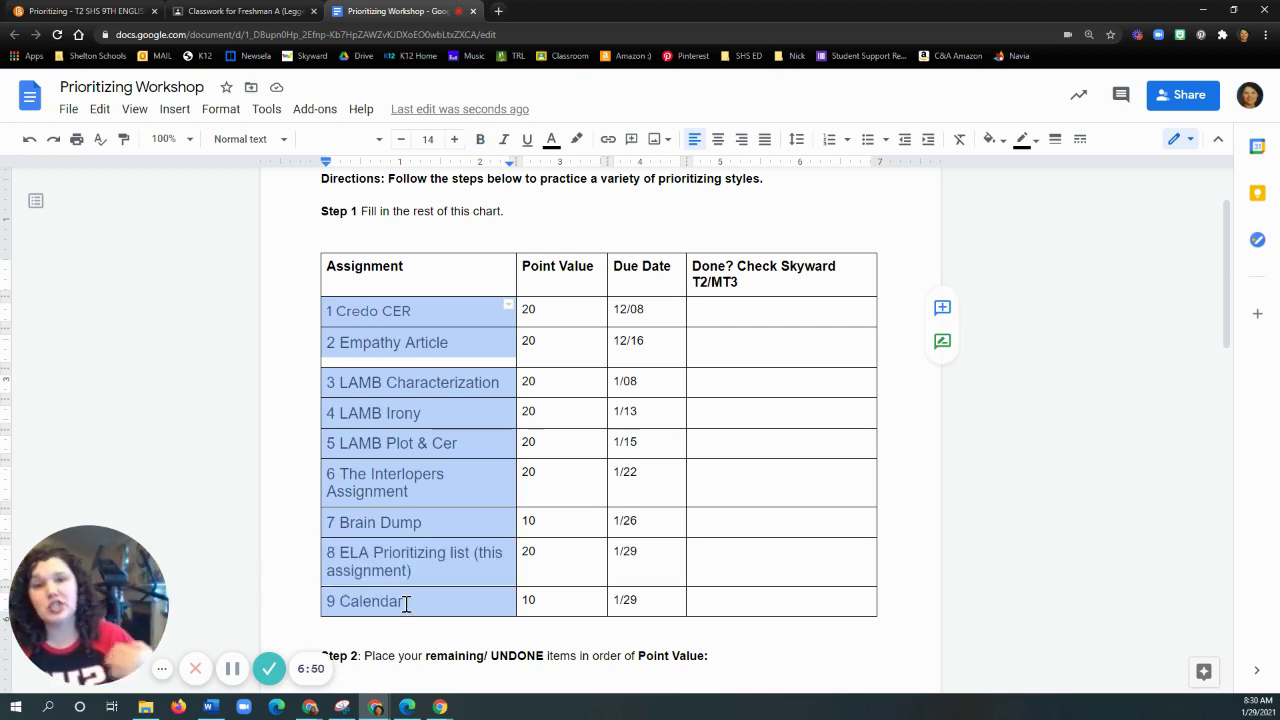
click(570, 320)
drag(434, 309, 462, 601)
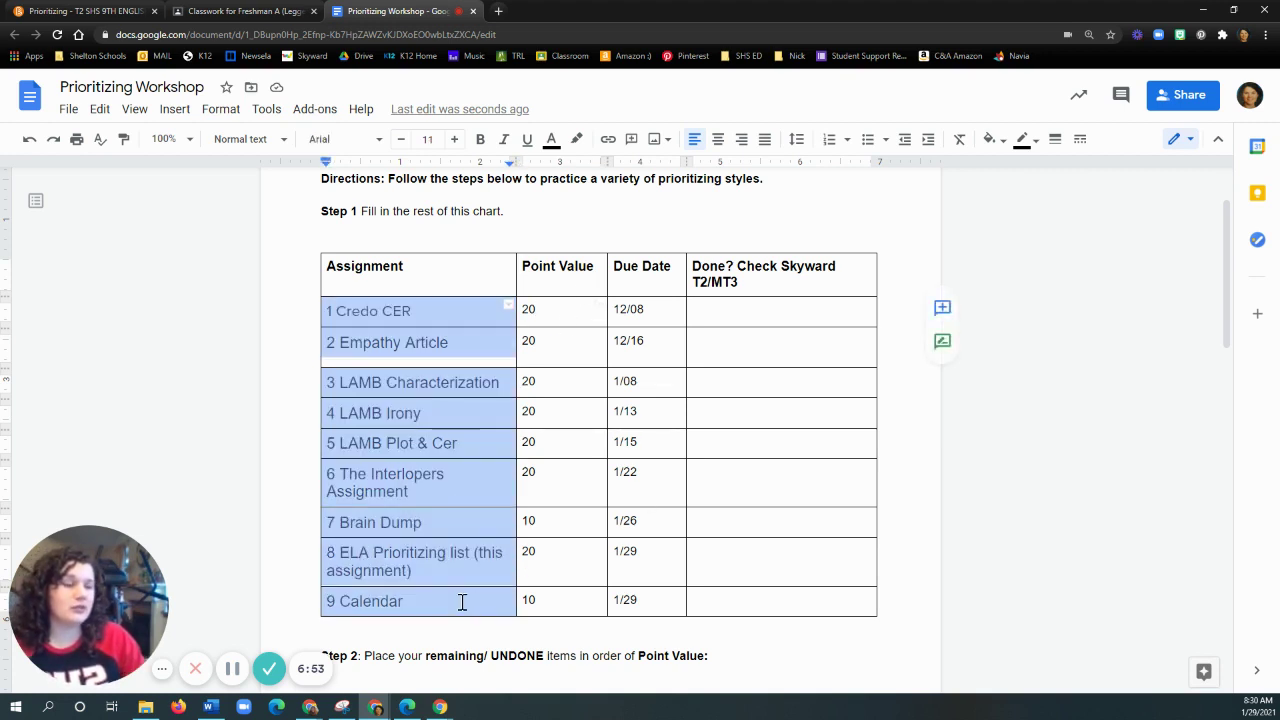
Step: Open the Trimester 2 Student Calendar spreadsheet from the Classwork page and find the January 25 to 29 week
click(266, 12)
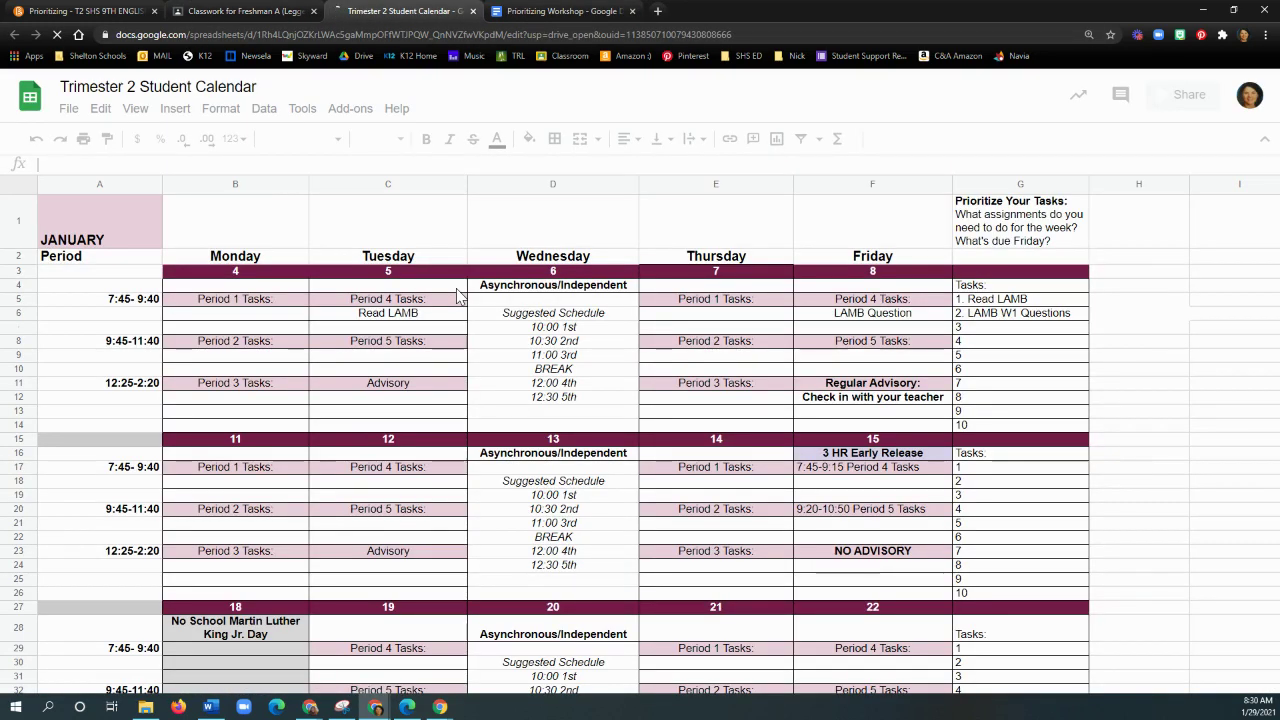
scroll(580, 432, down, 2)
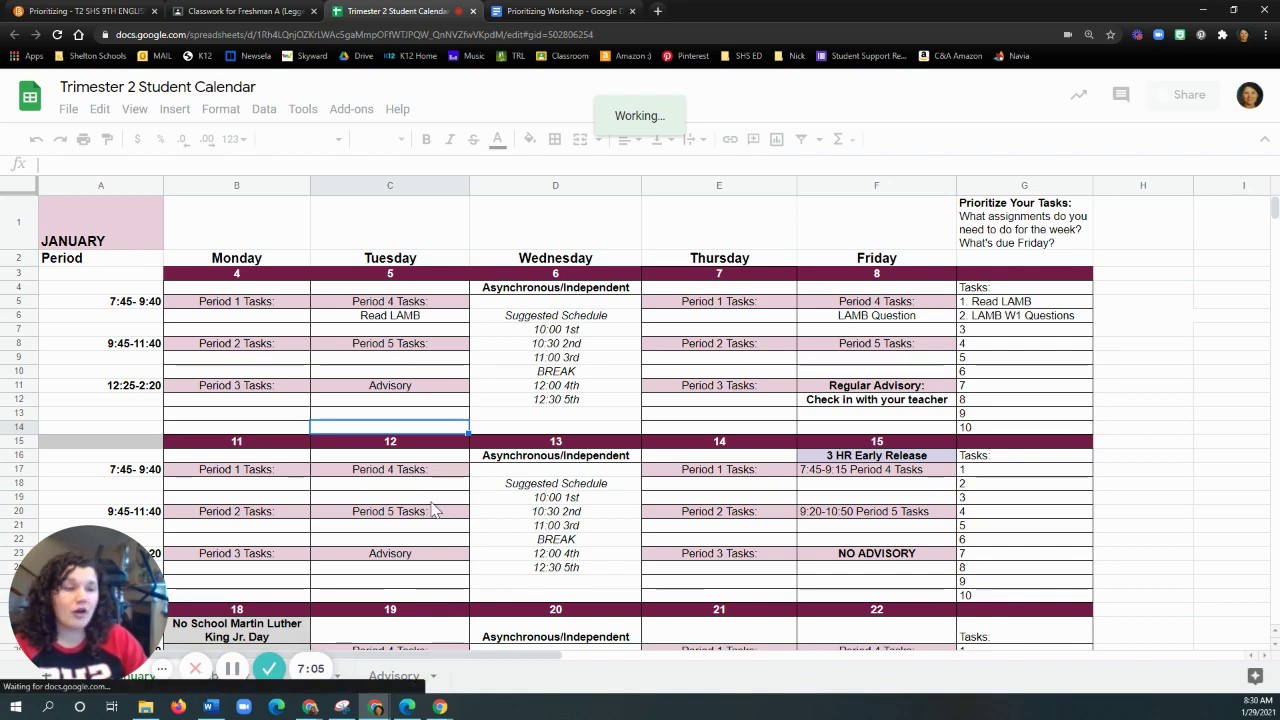
scroll(428, 511, down, 5)
scroll(430, 509, down, 10)
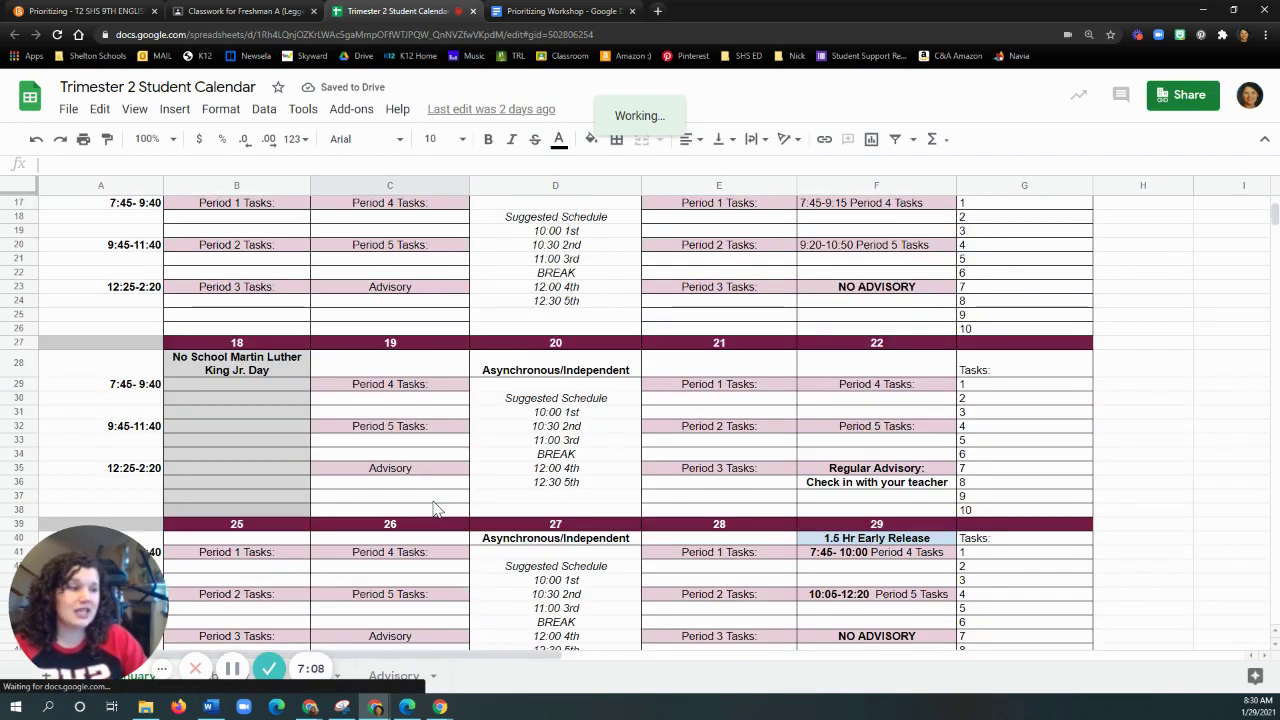
scroll(340, 473, up, 1)
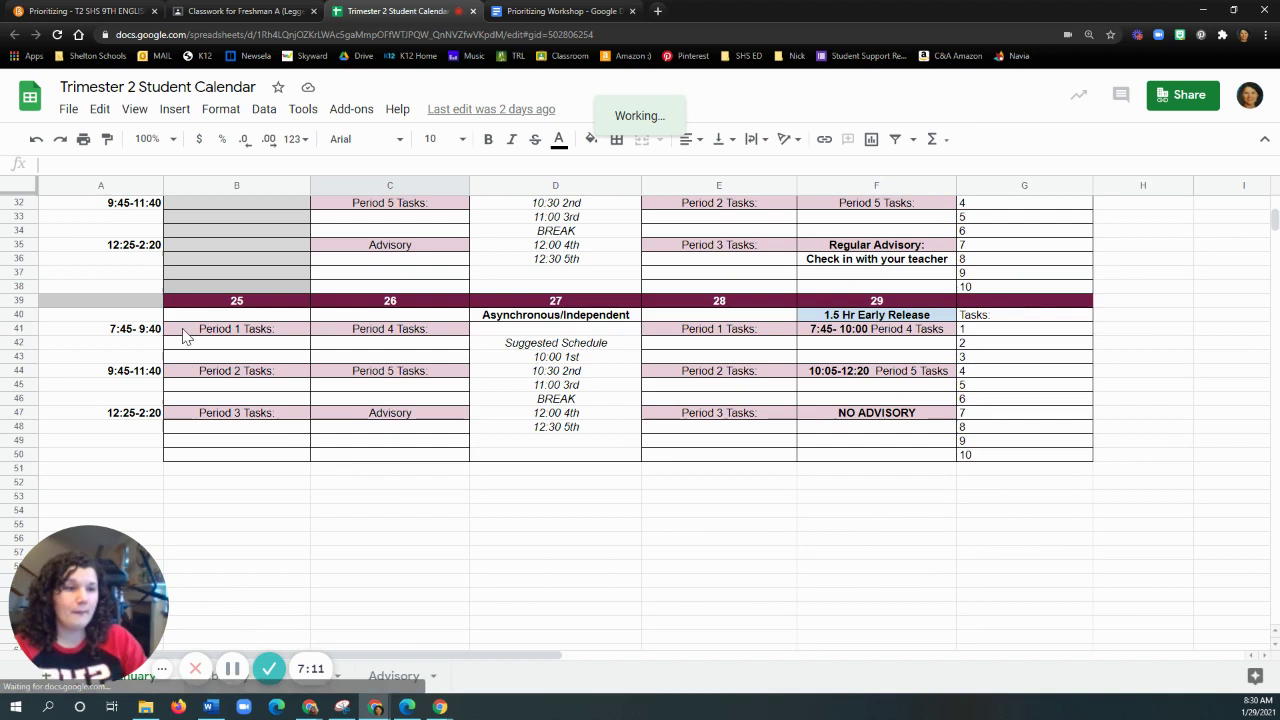
drag(195, 316, 597, 346)
drag(884, 390, 884, 382)
drag(884, 378, 931, 476)
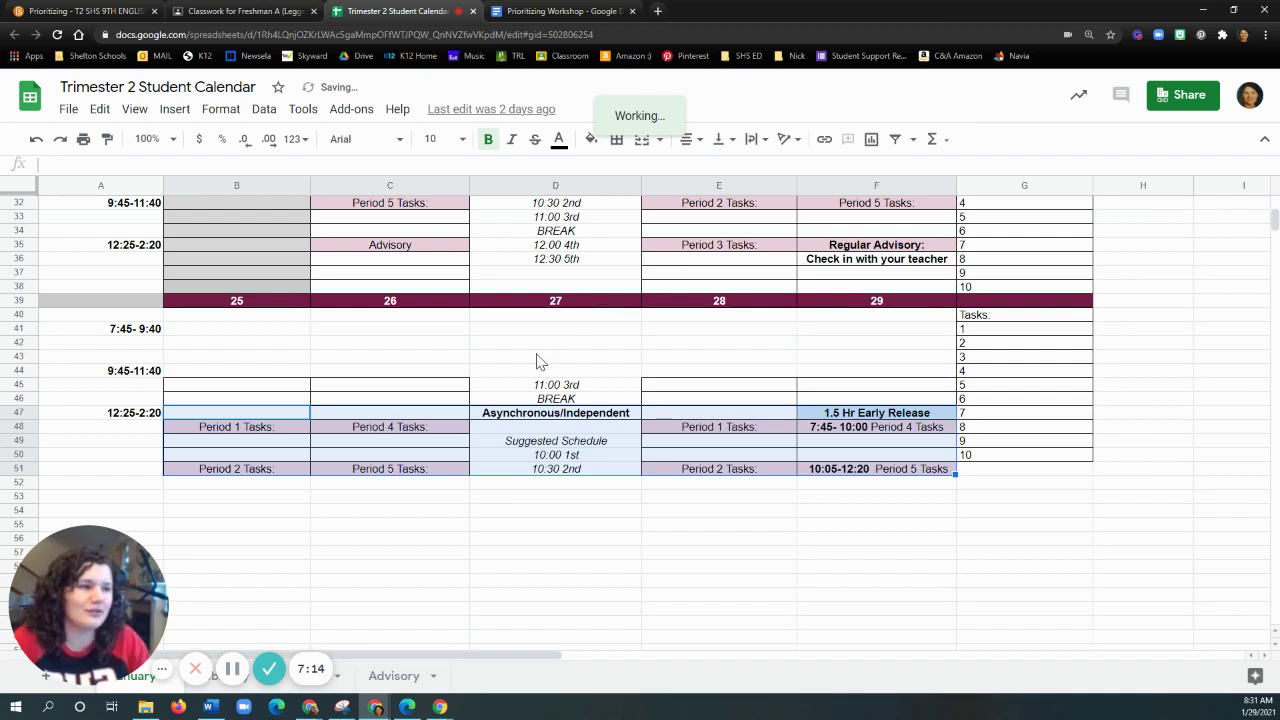
key(ctrl+z)
click(558, 488)
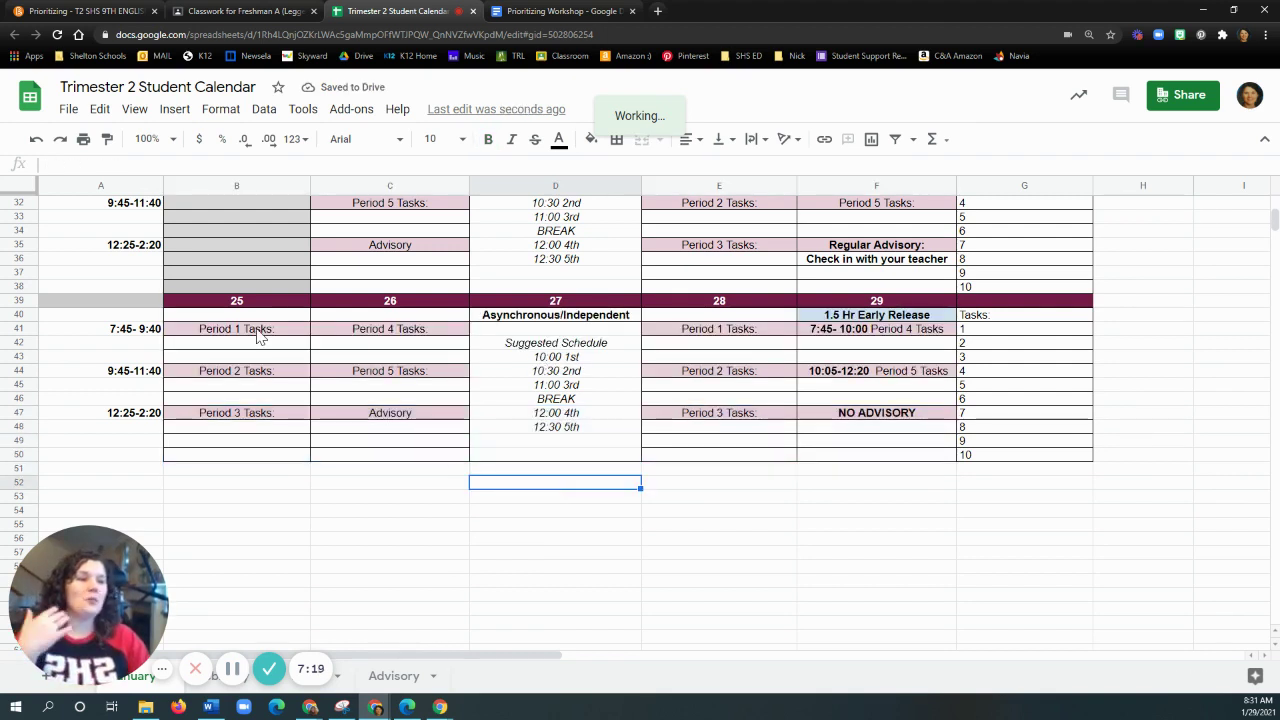
Step: Examine the Monday the 25th task cells and the numbered Tasks list for the January 25 to 29 week
click(210, 356)
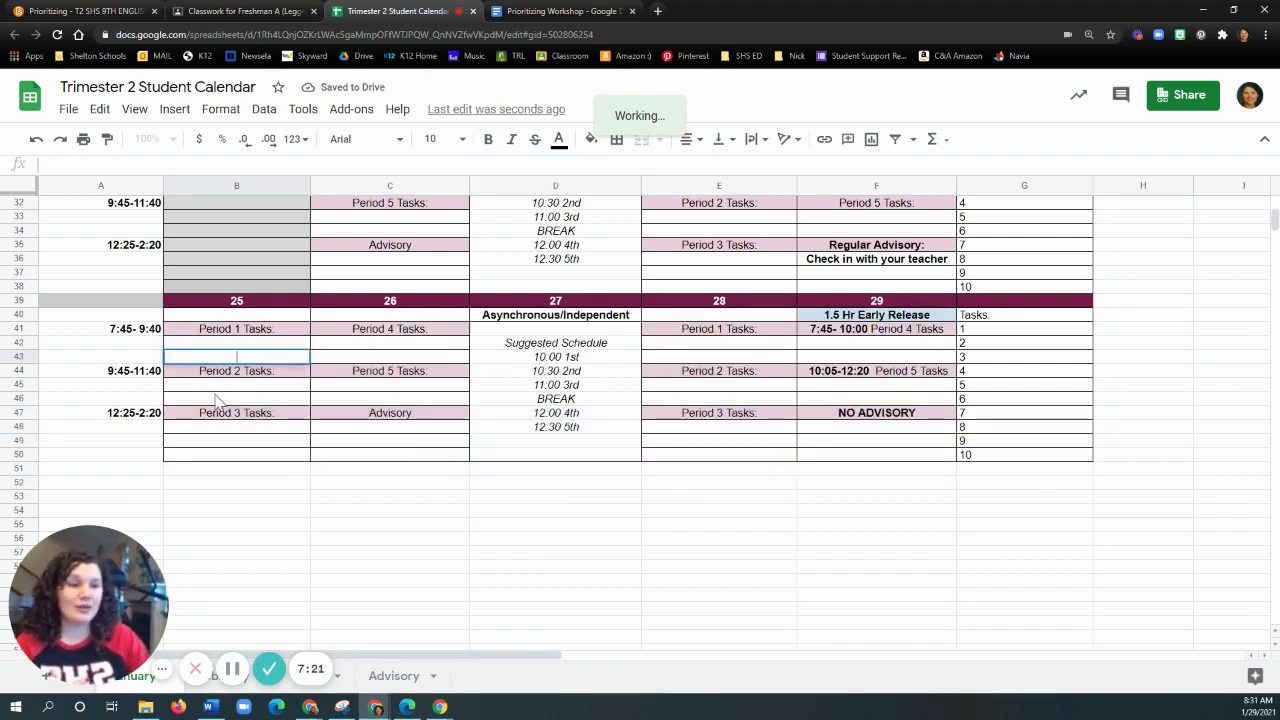
click(217, 388)
click(226, 427)
click(245, 455)
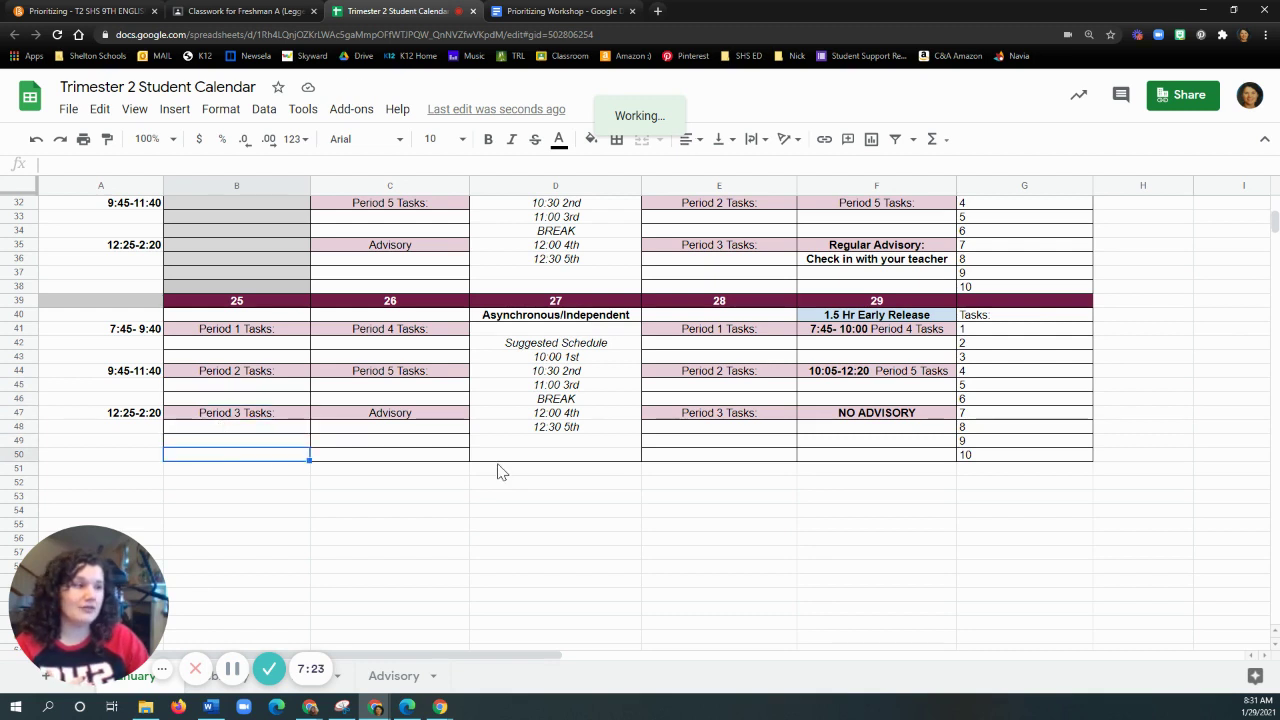
drag(1041, 318, 1028, 400)
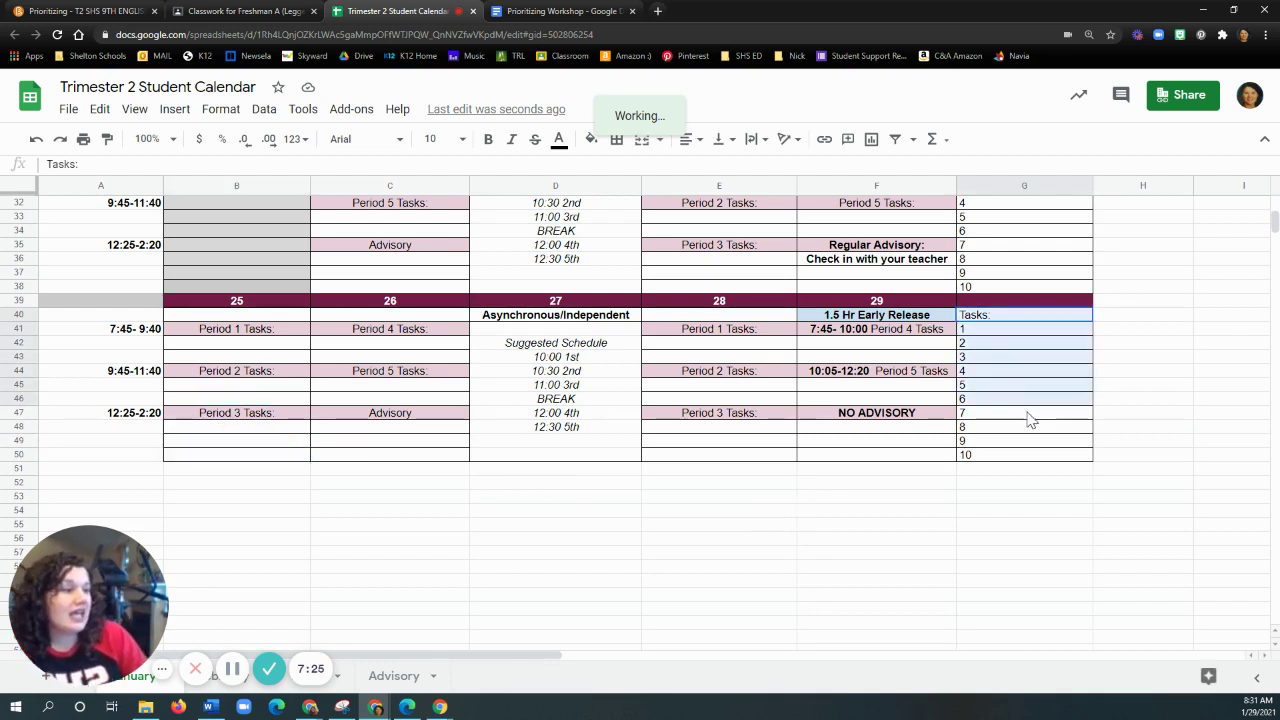
drag(1025, 466, 1023, 463)
click(1023, 463)
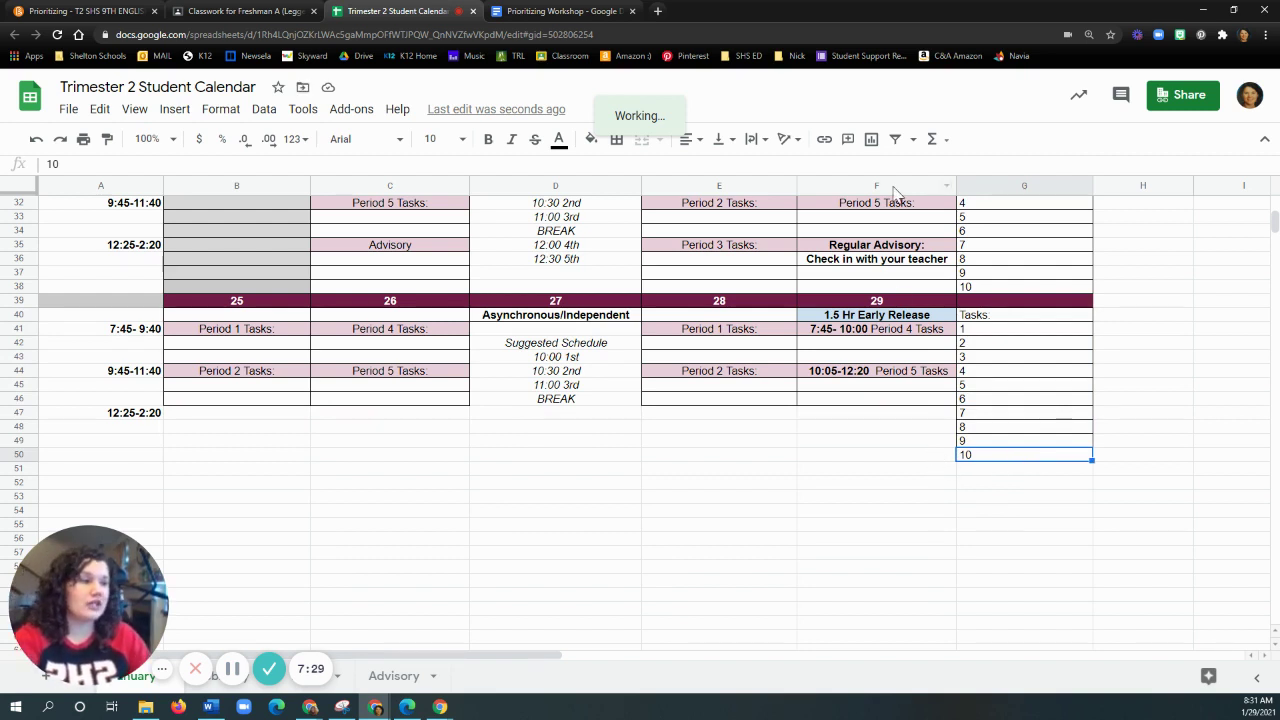
double_click(938, 246)
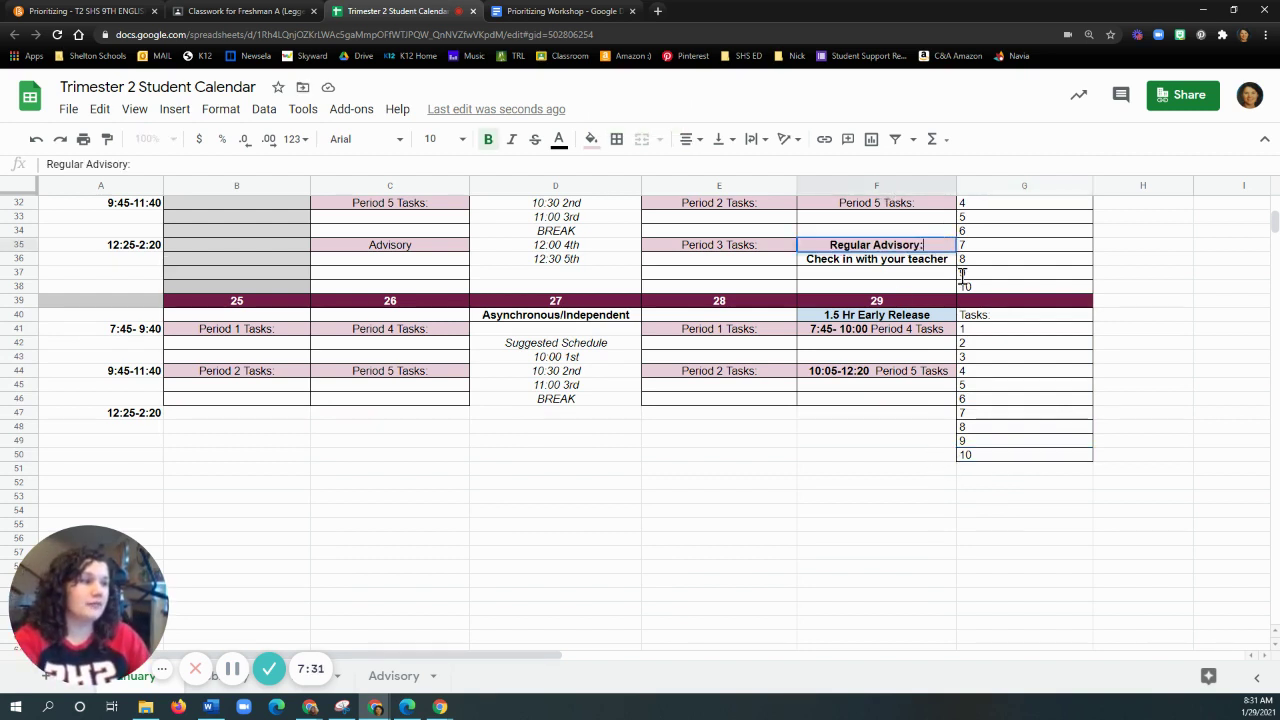
click(1028, 372)
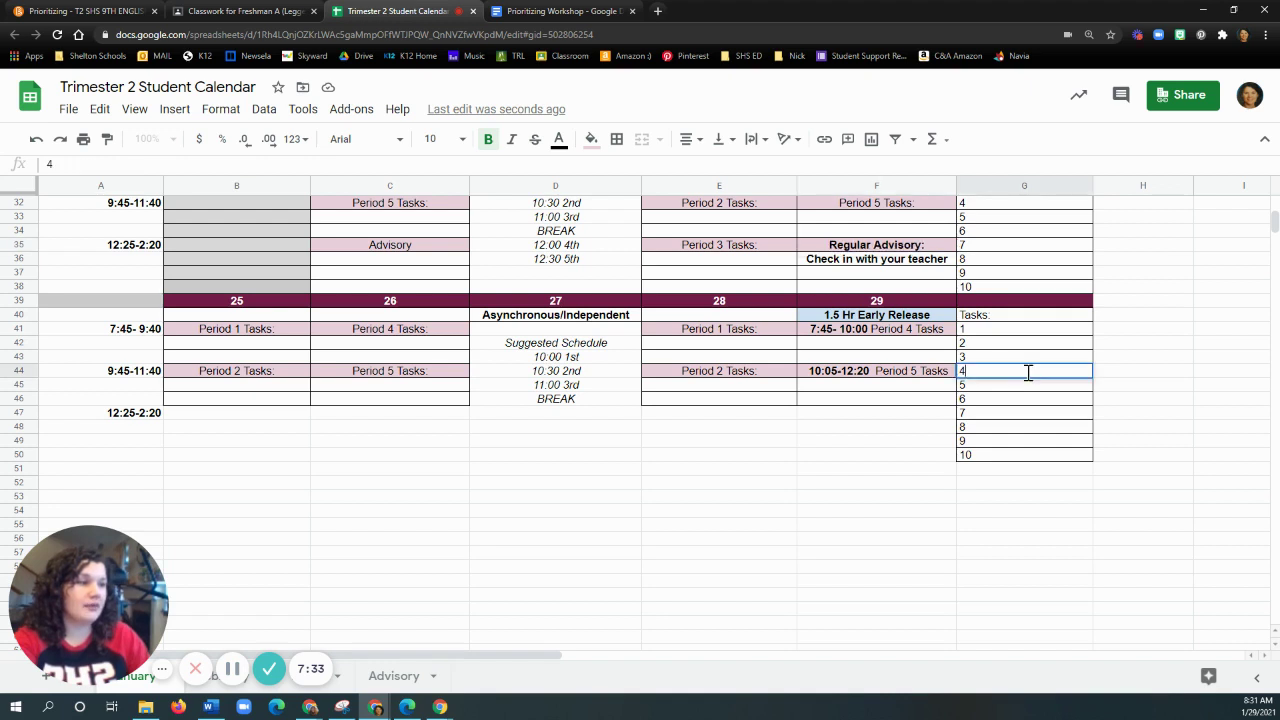
Step: Review entries 1 to 6 in the numbered Tasks list for the January 25 to 29 week
click(733, 486)
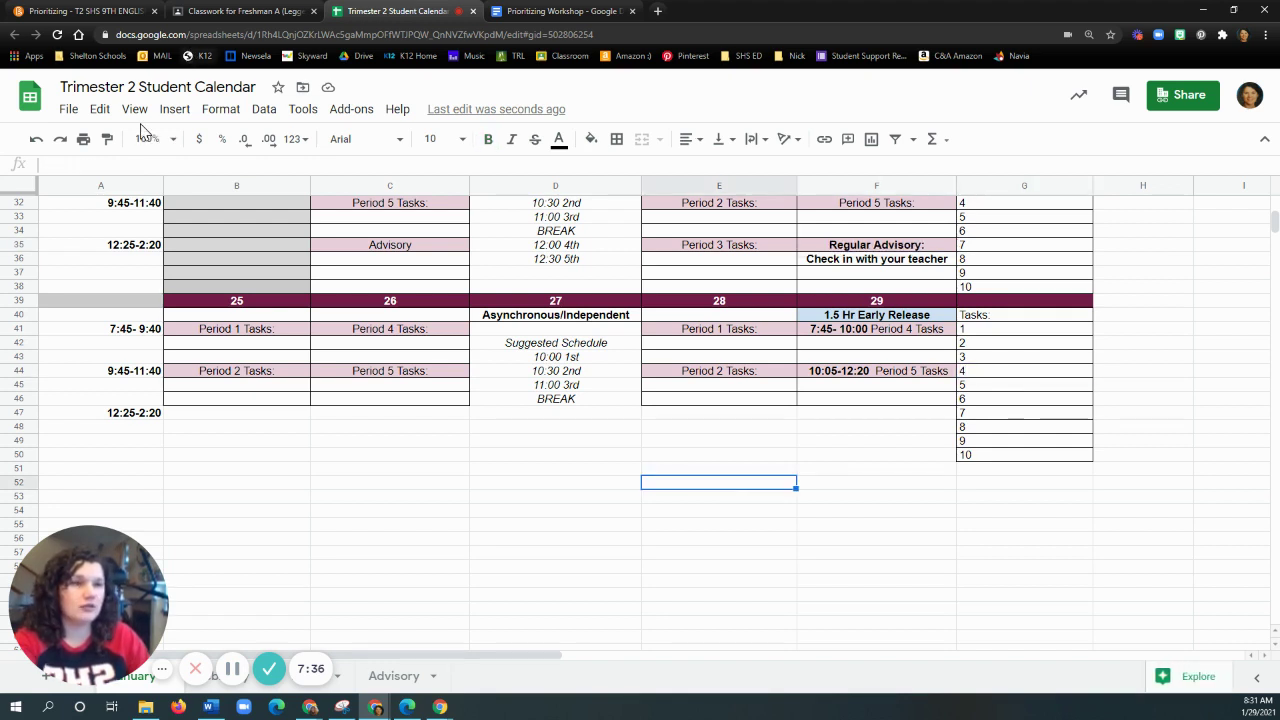
click(347, 414)
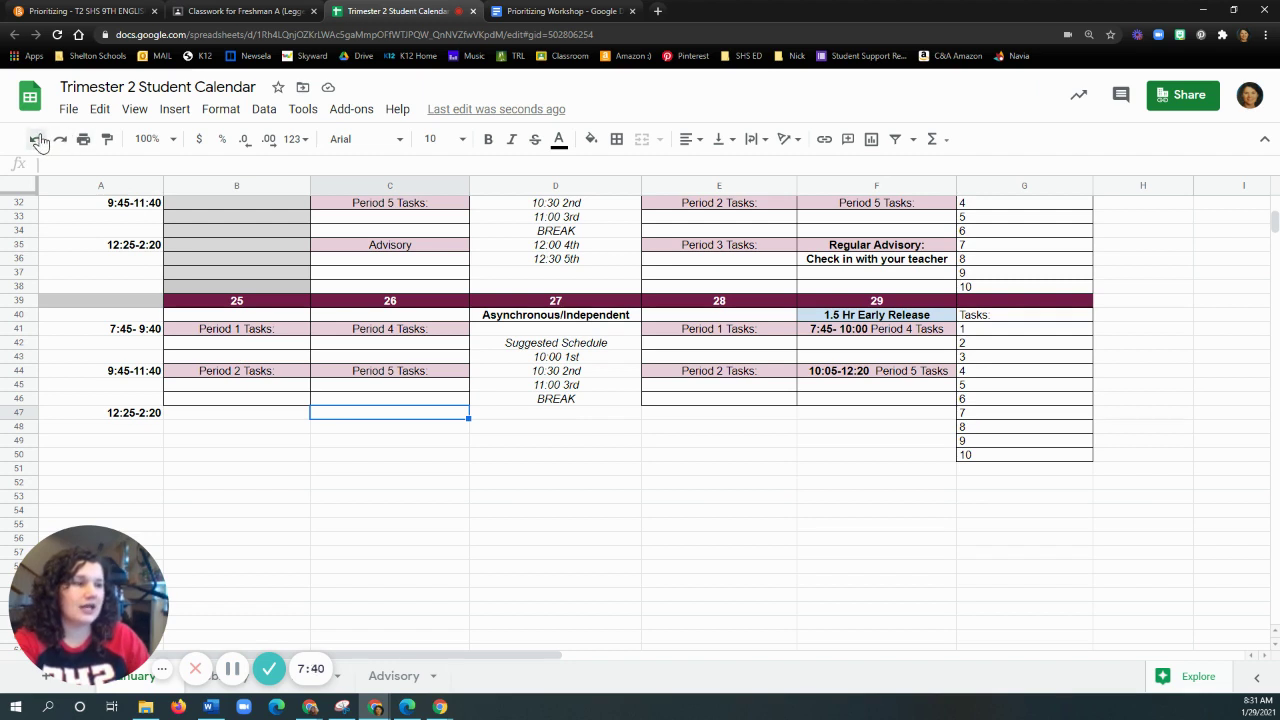
drag(1040, 330, 1043, 403)
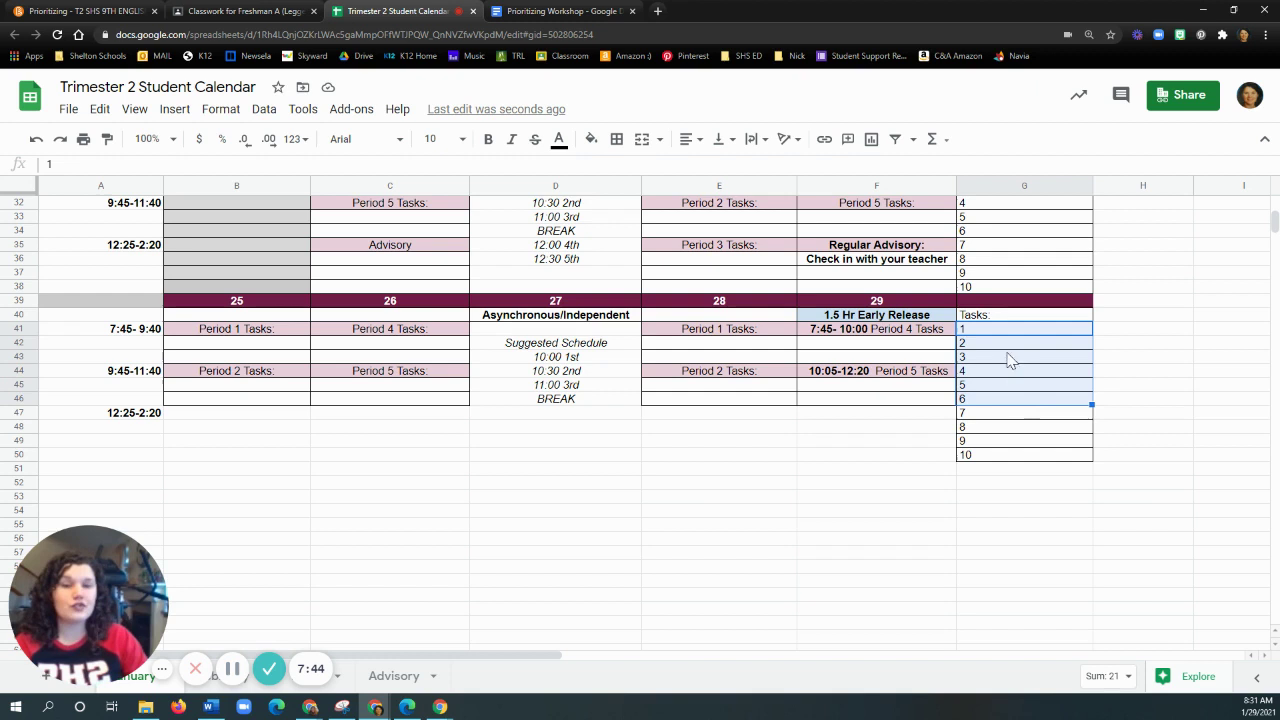
drag(1010, 338, 1012, 358)
click(1017, 405)
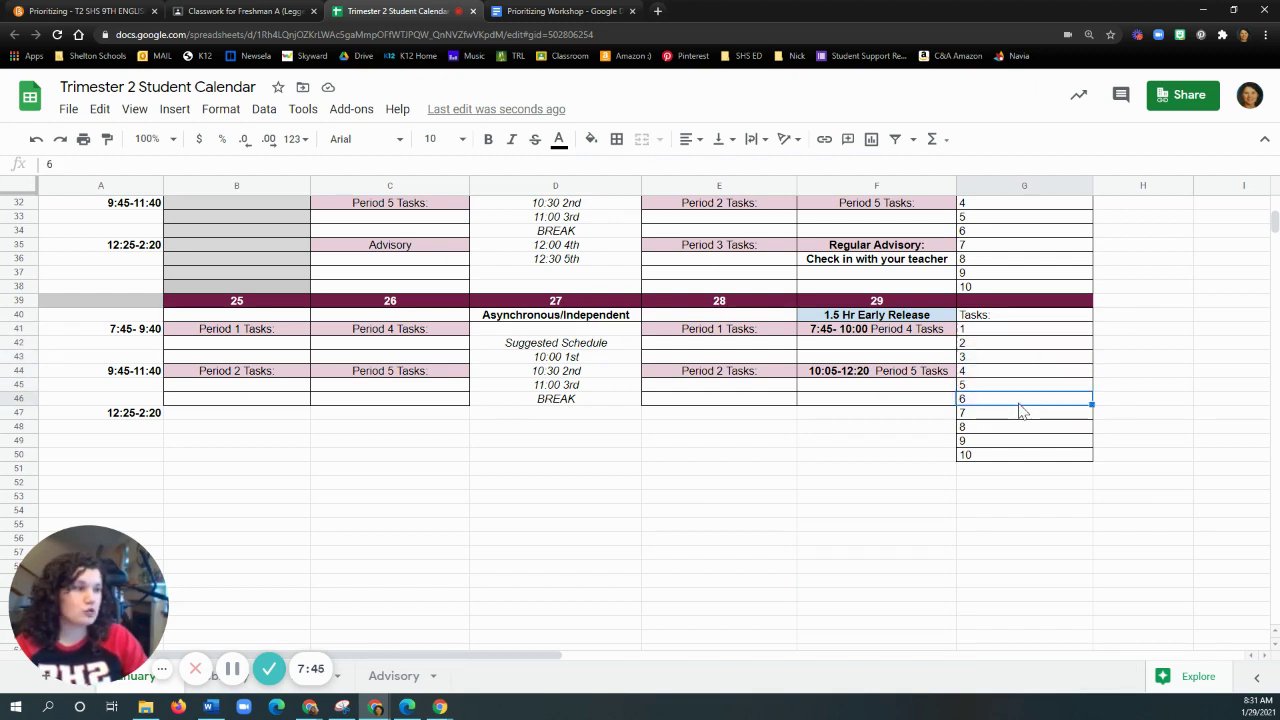
click(866, 445)
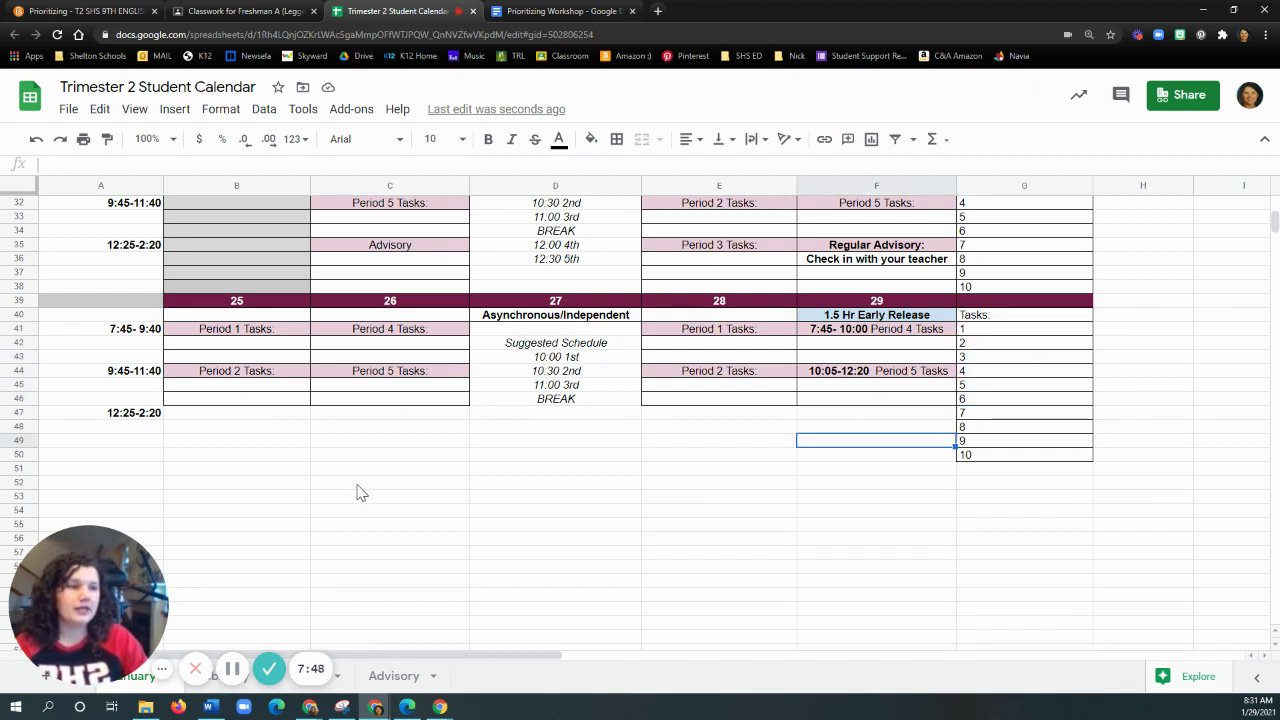
Step: Compare the period task cells for the 25th and 26th with the assignment chart in the Prioritizing Workshop document
click(365, 357)
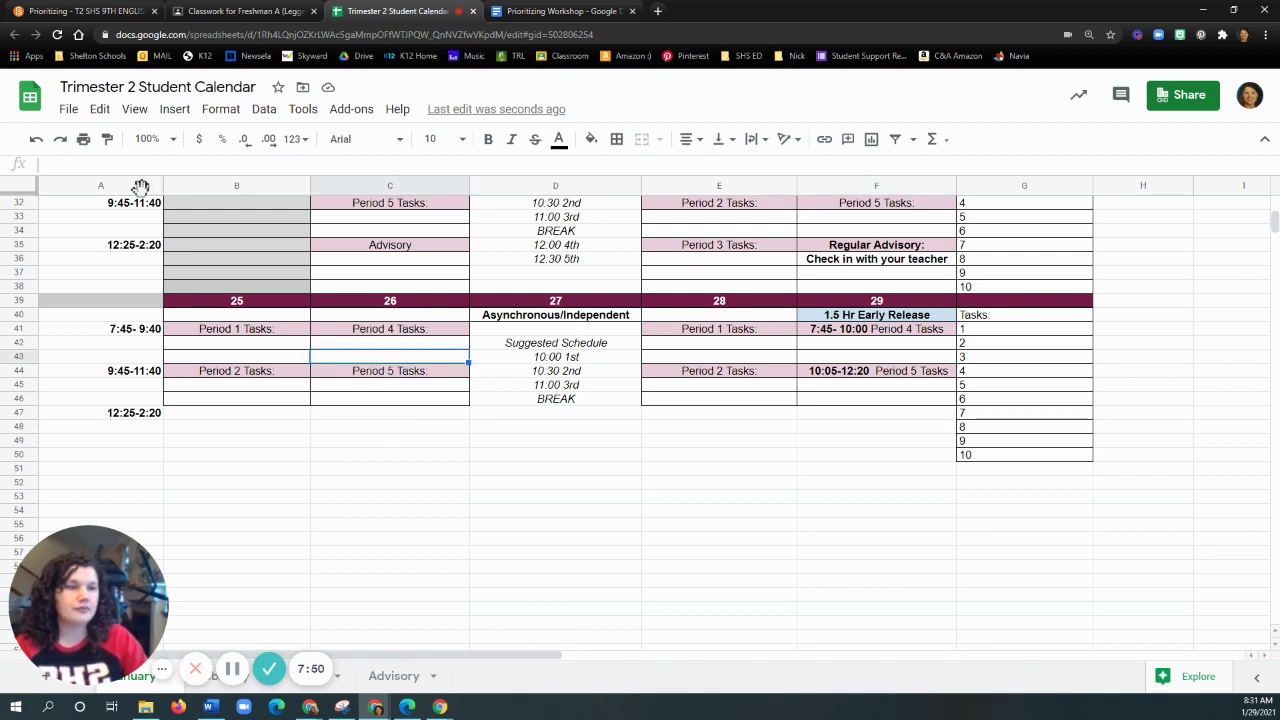
click(245, 370)
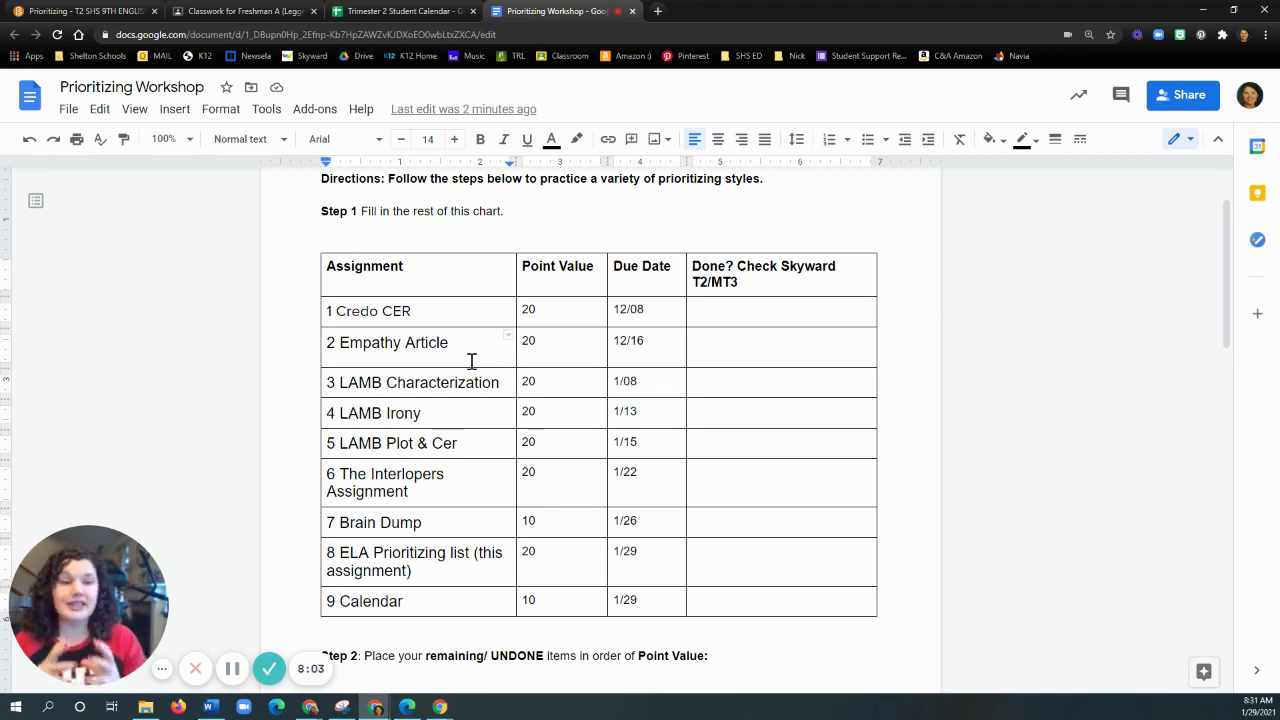
click(410, 11)
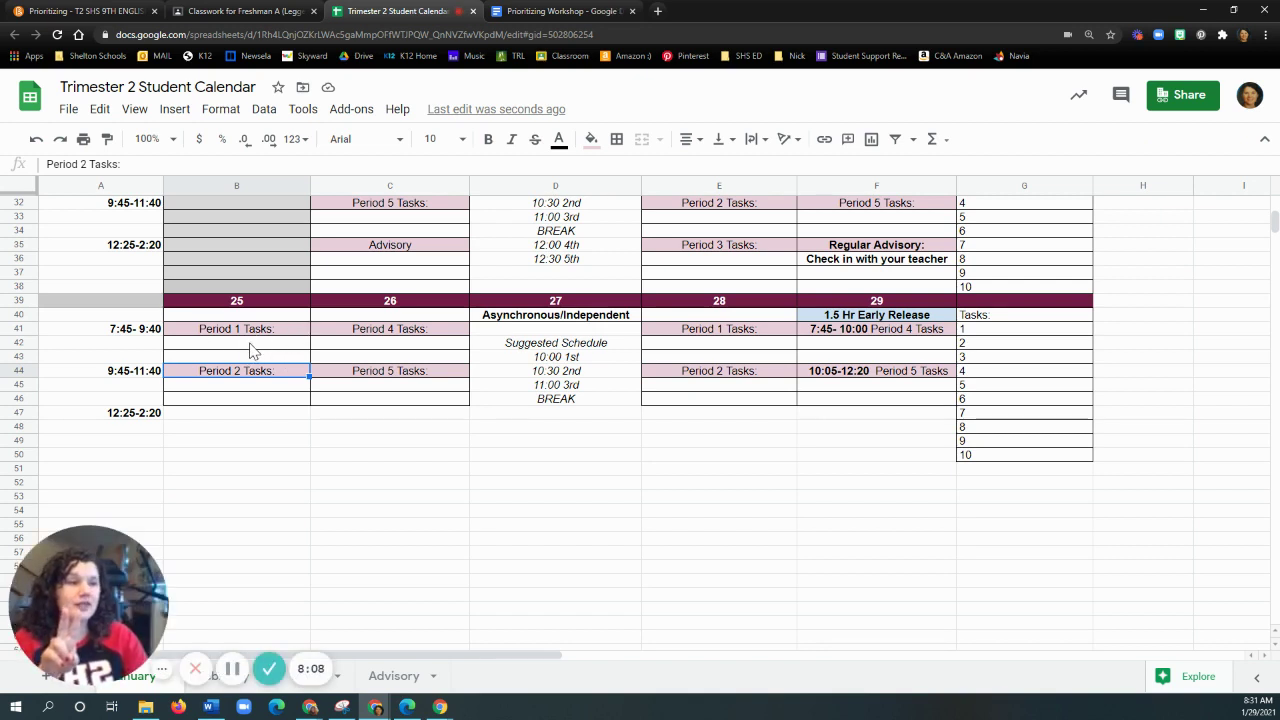
double_click(362, 346)
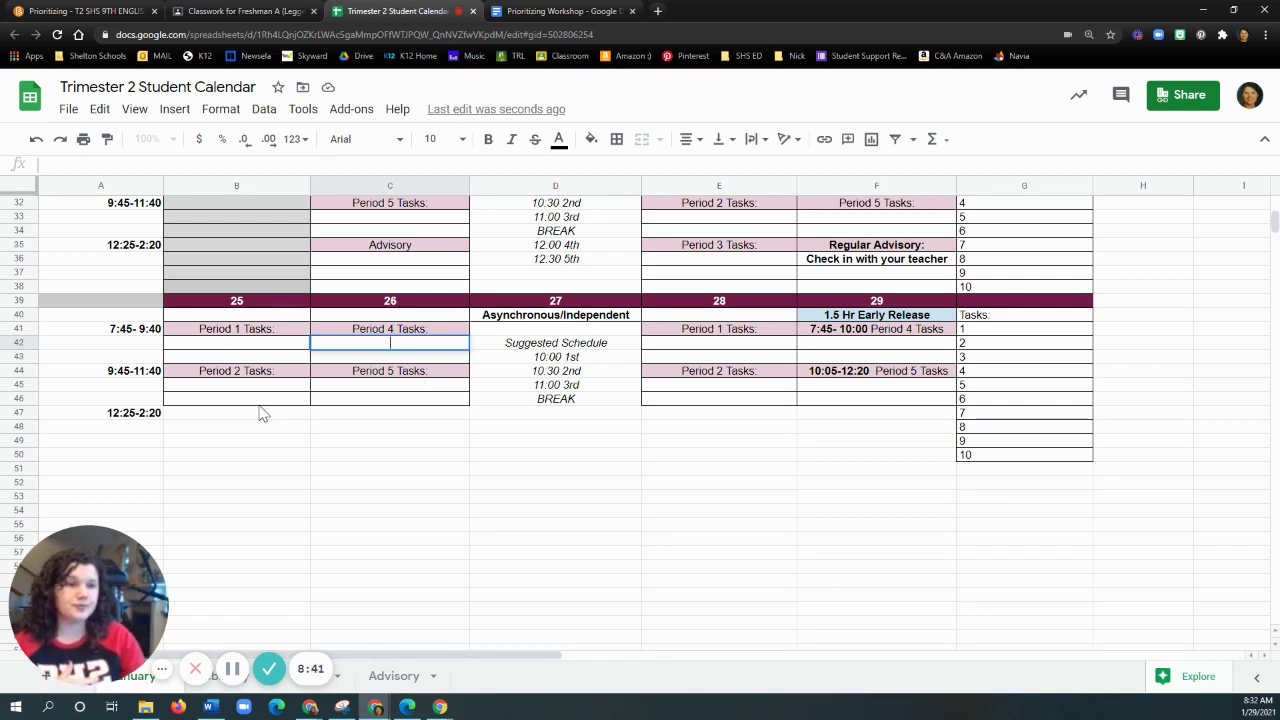
click(216, 416)
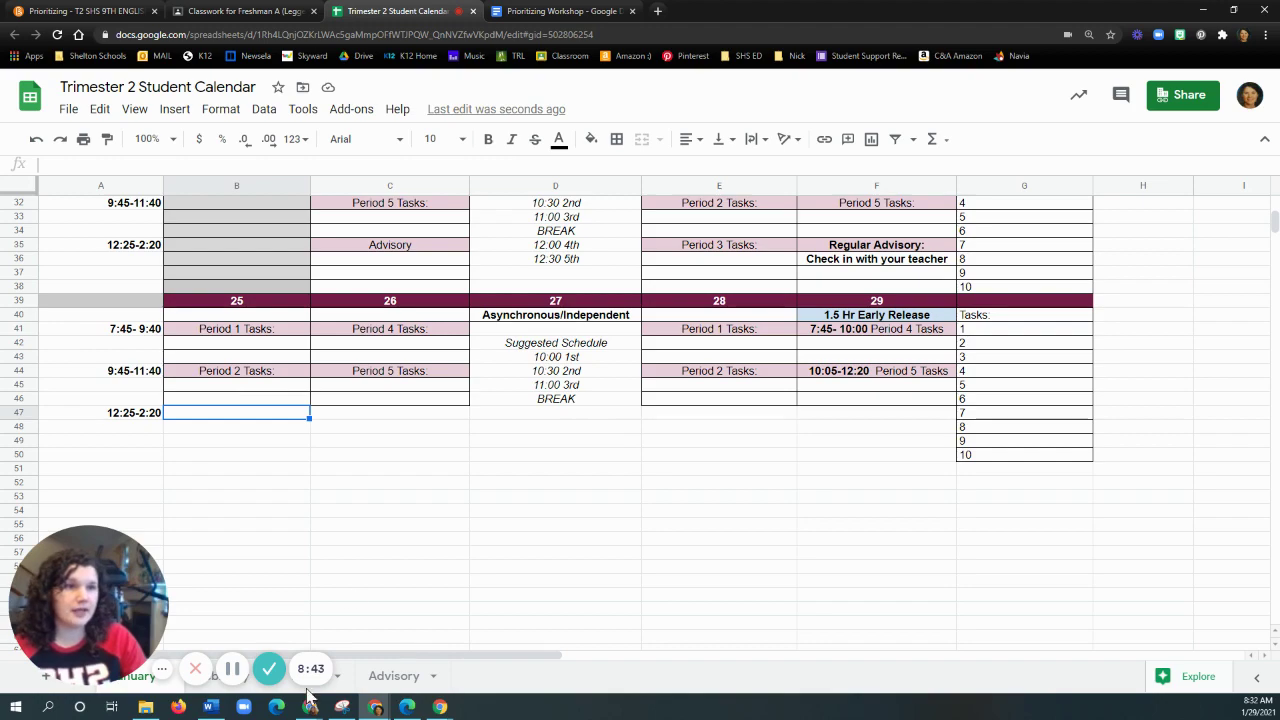